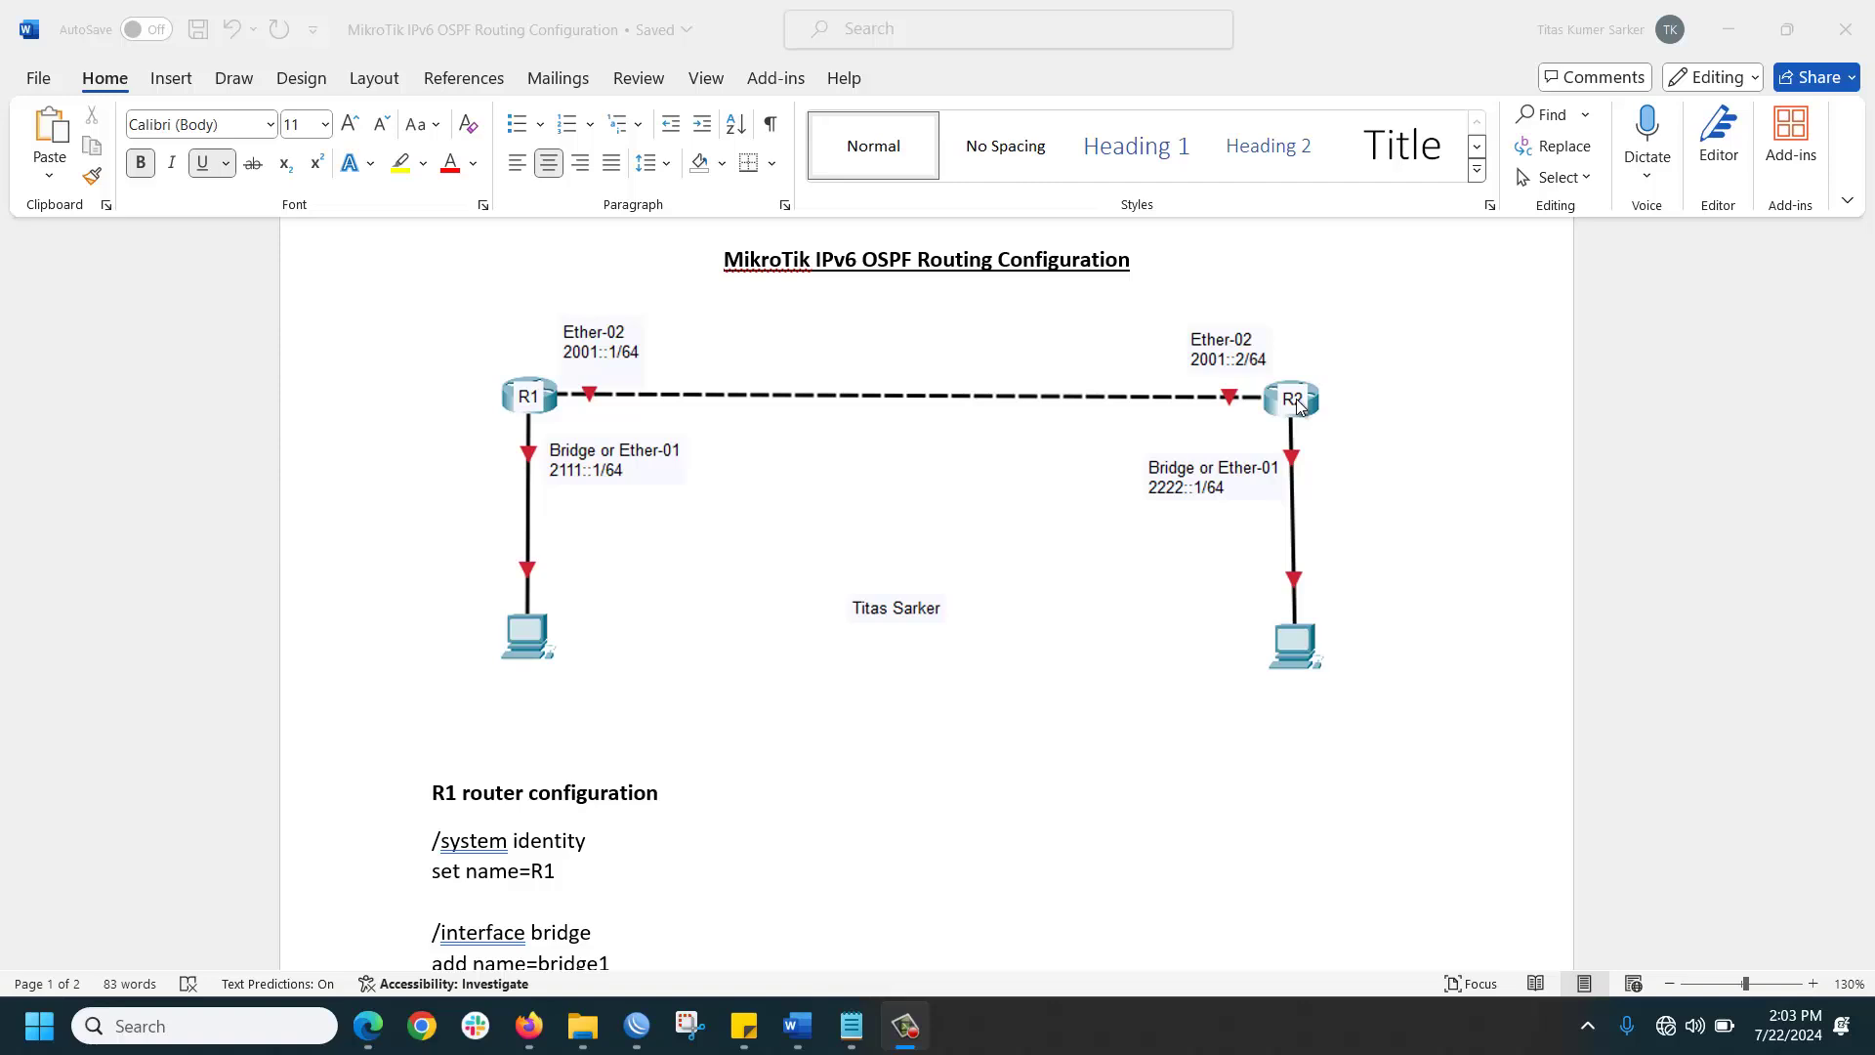
Step: Highlight the IP configure and Instance configure steps in the notes
click(852, 1025)
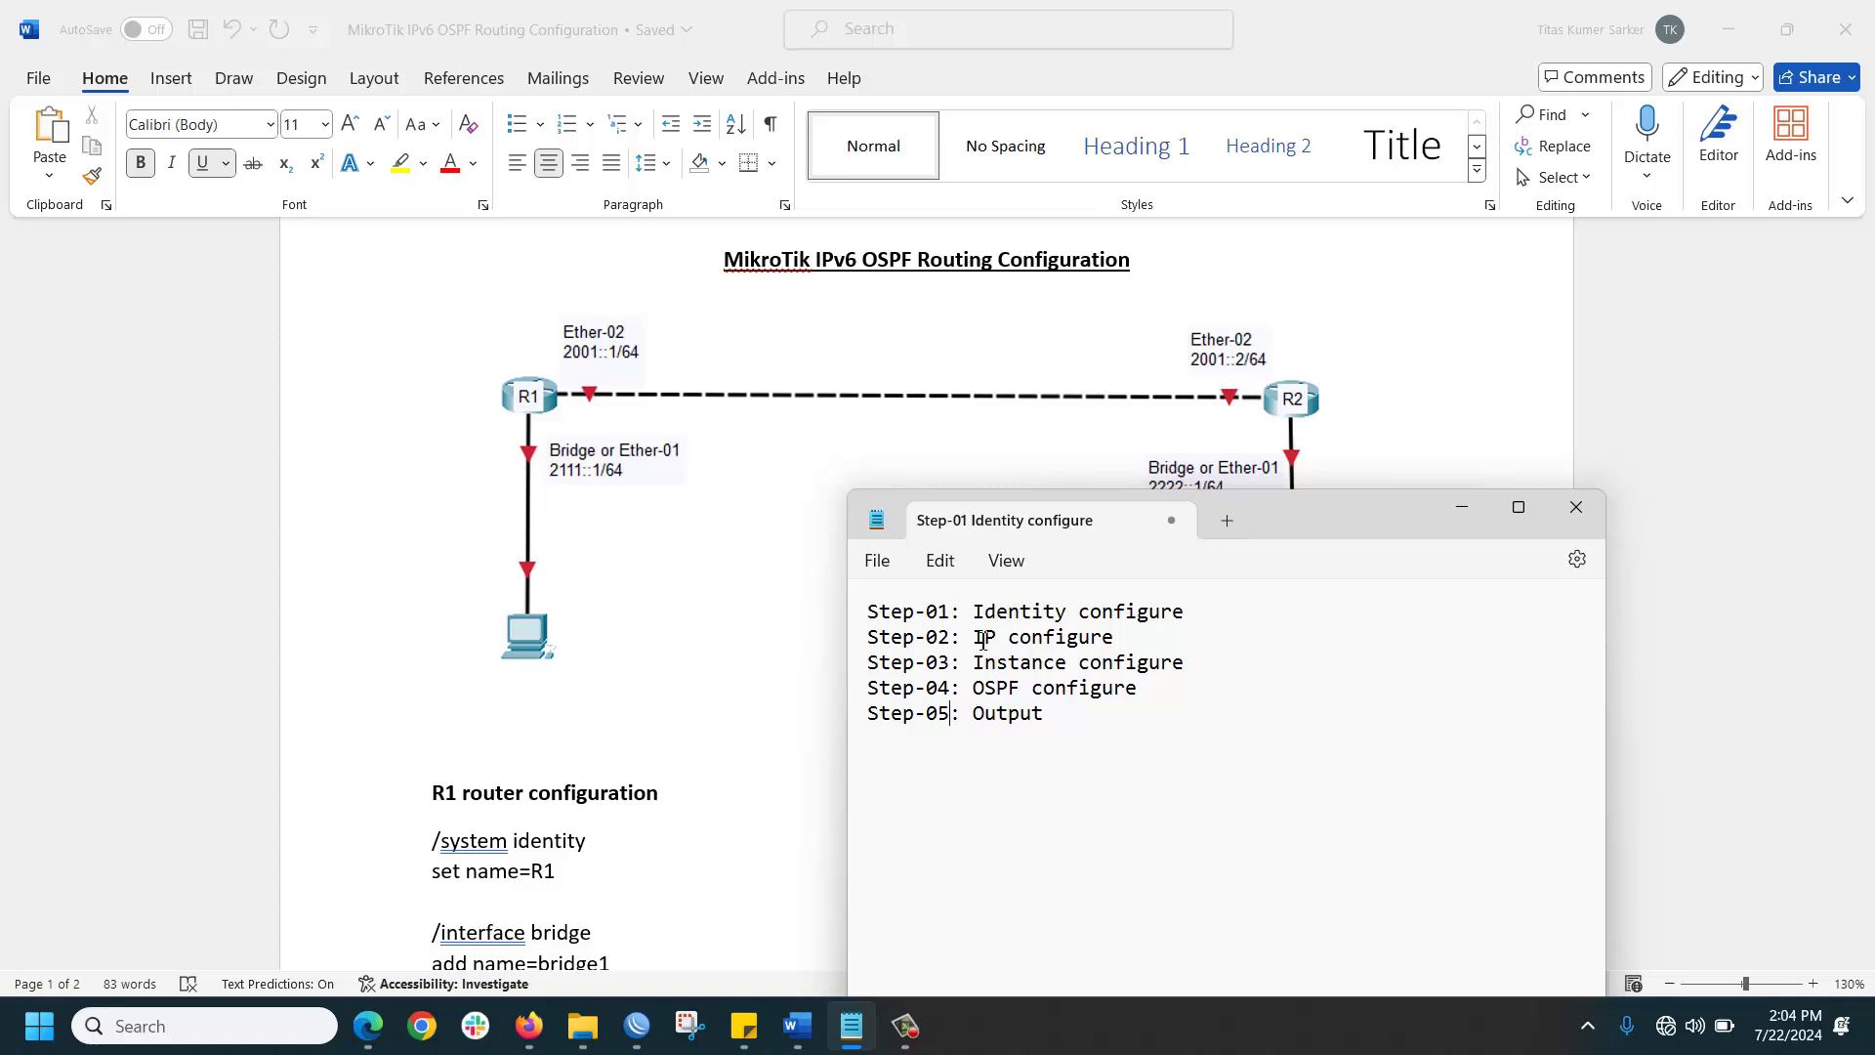
drag(973, 637, 1103, 641)
drag(971, 662, 1137, 664)
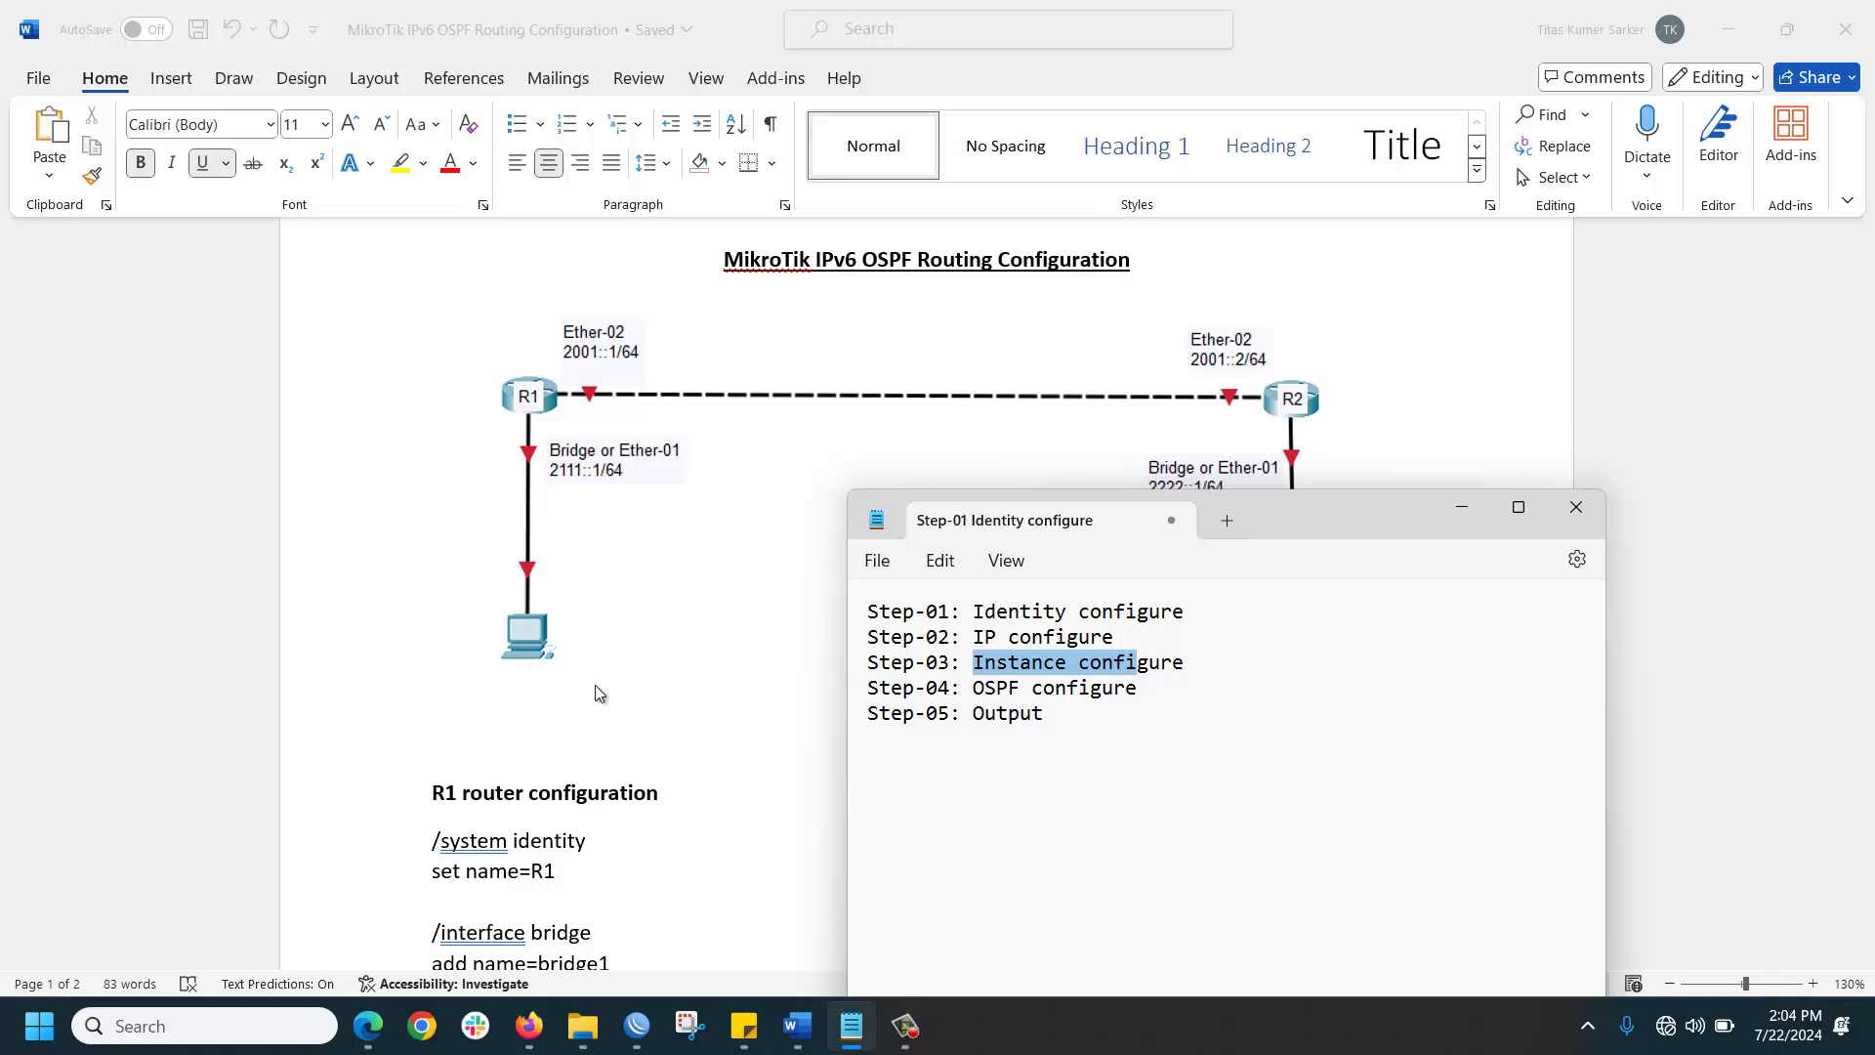
Step: Arrange the network diagram document beside the WinBox login window
click(401, 675)
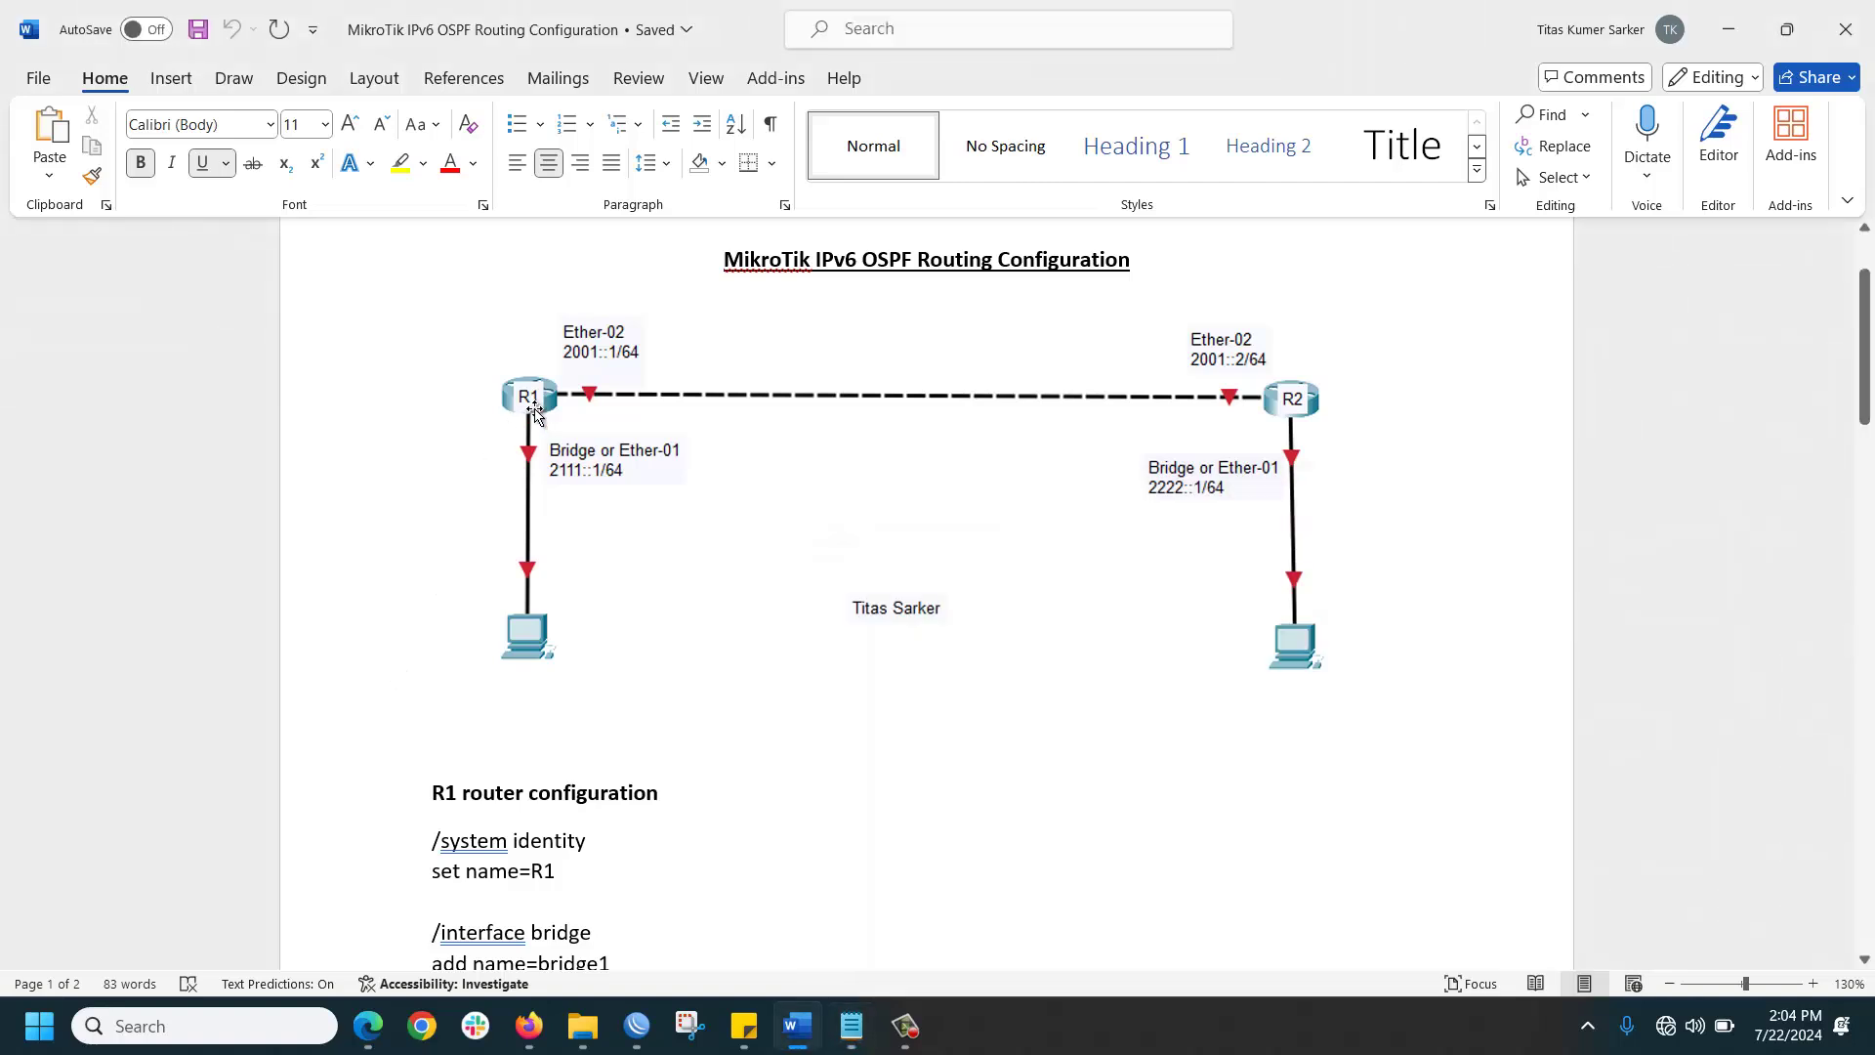
click(637, 1025)
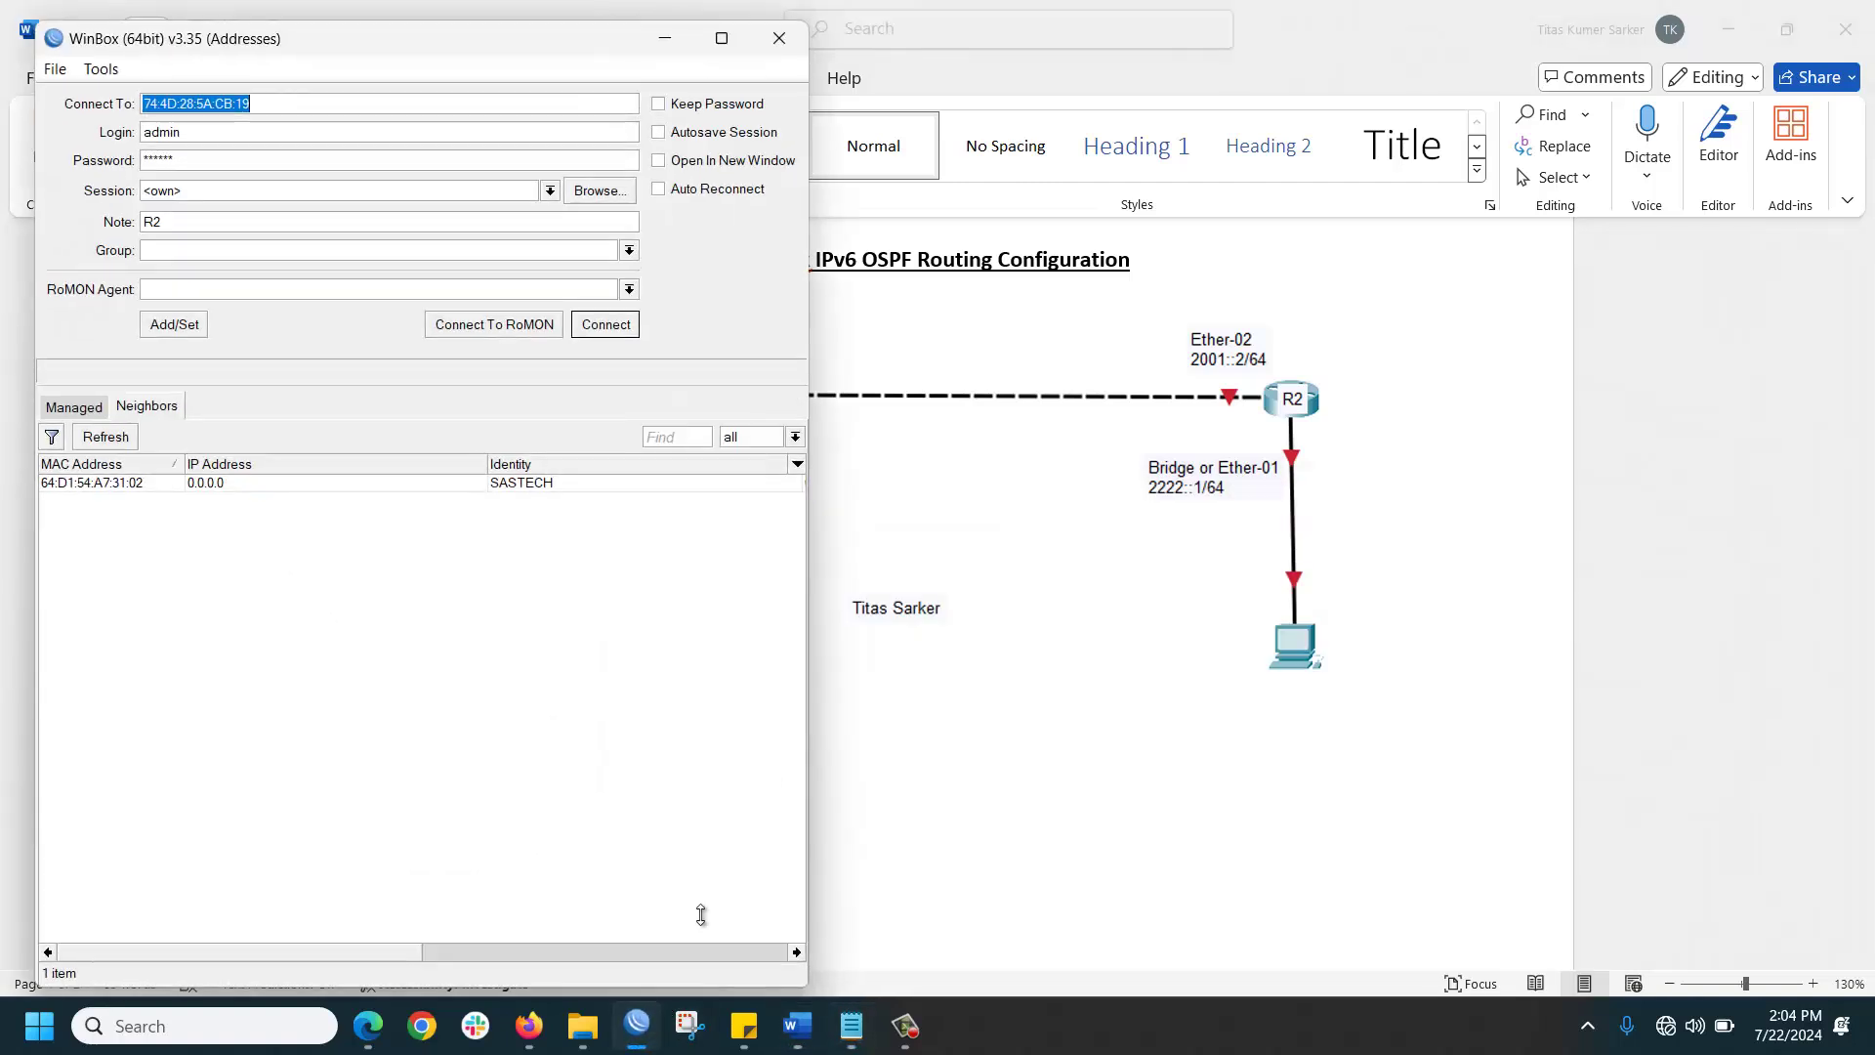
drag(524, 45, 1406, 58)
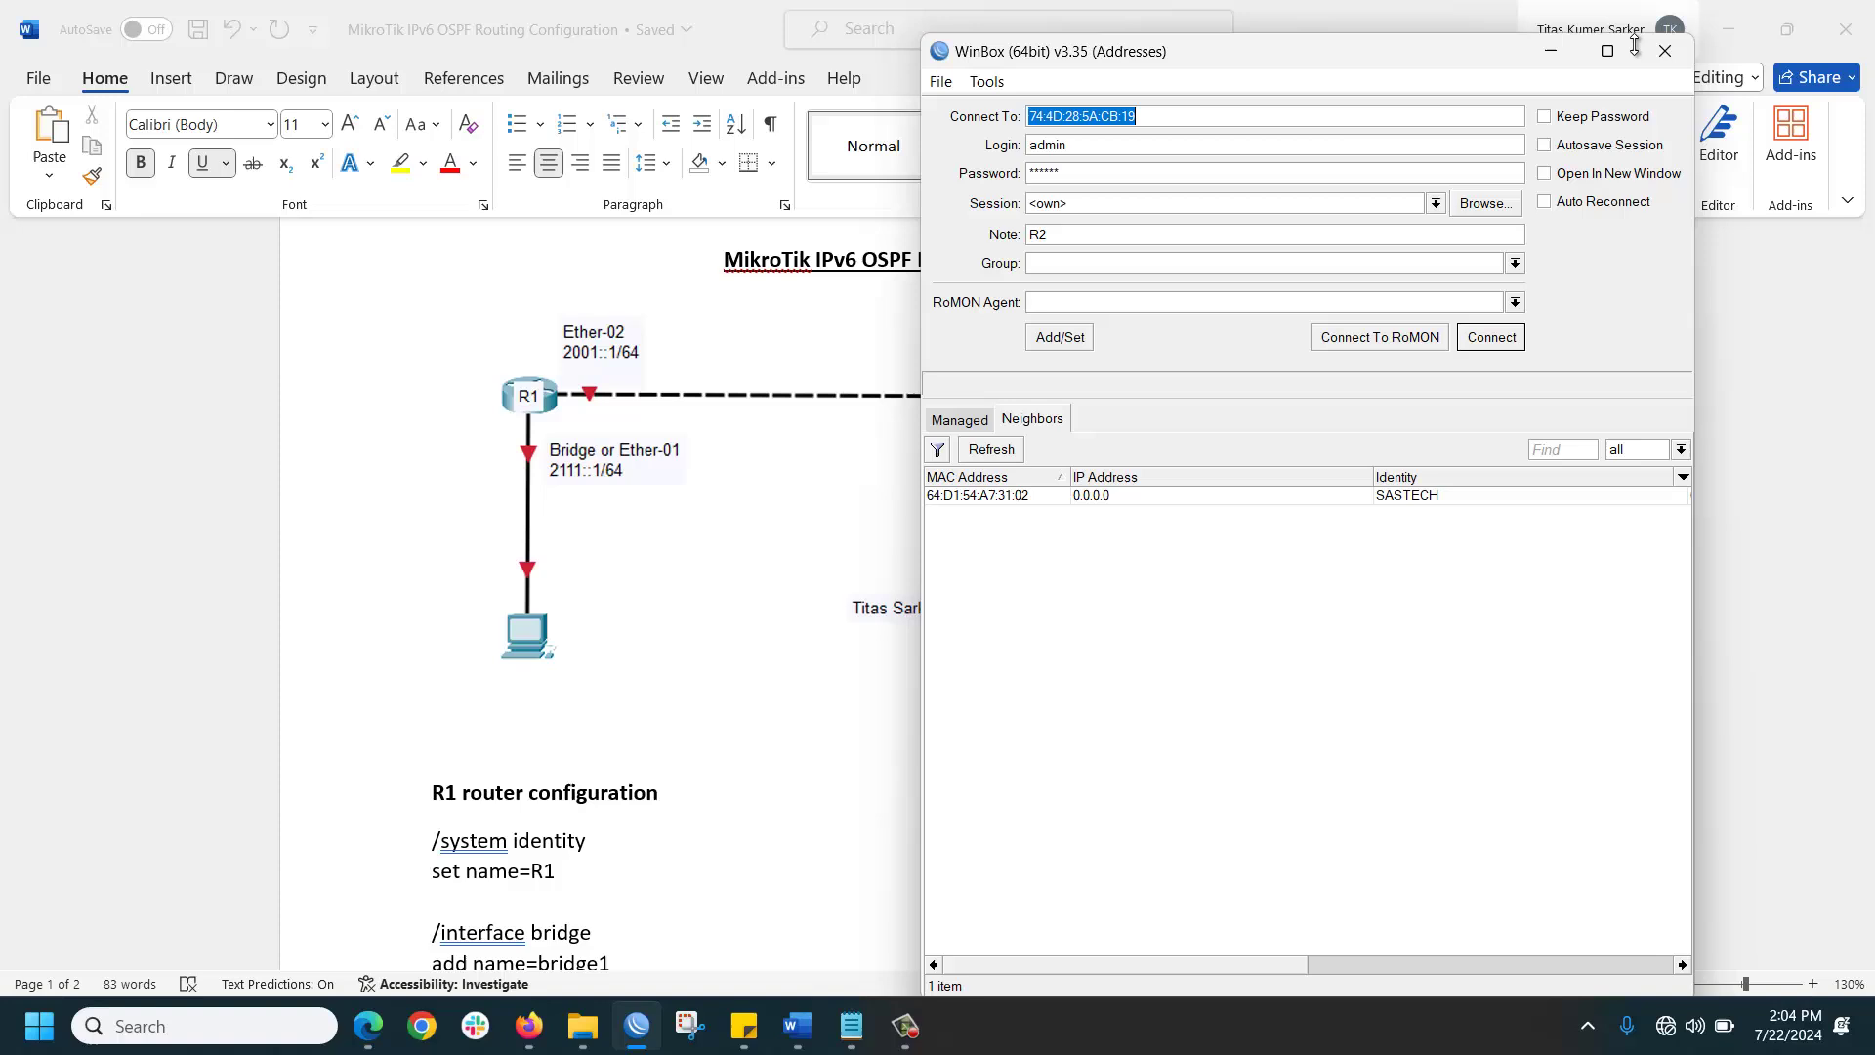
click(1796, 32)
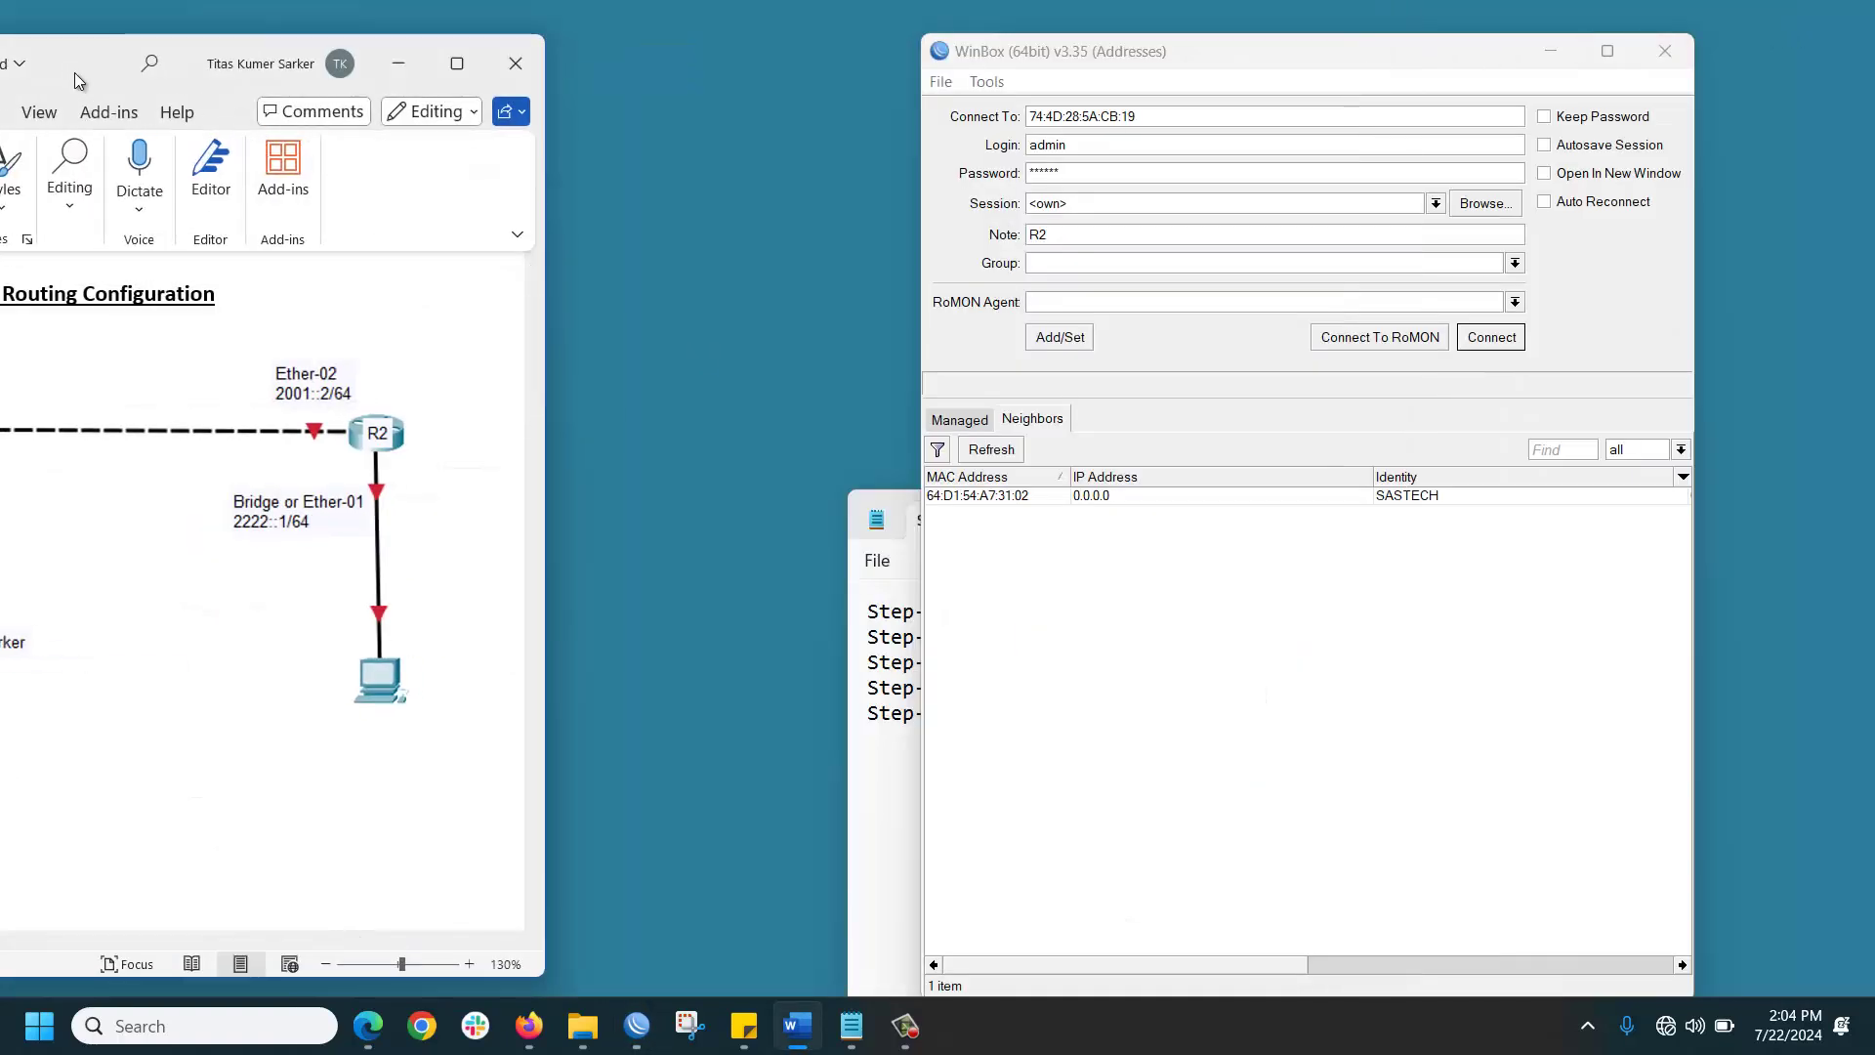
drag(79, 78, 527, 45)
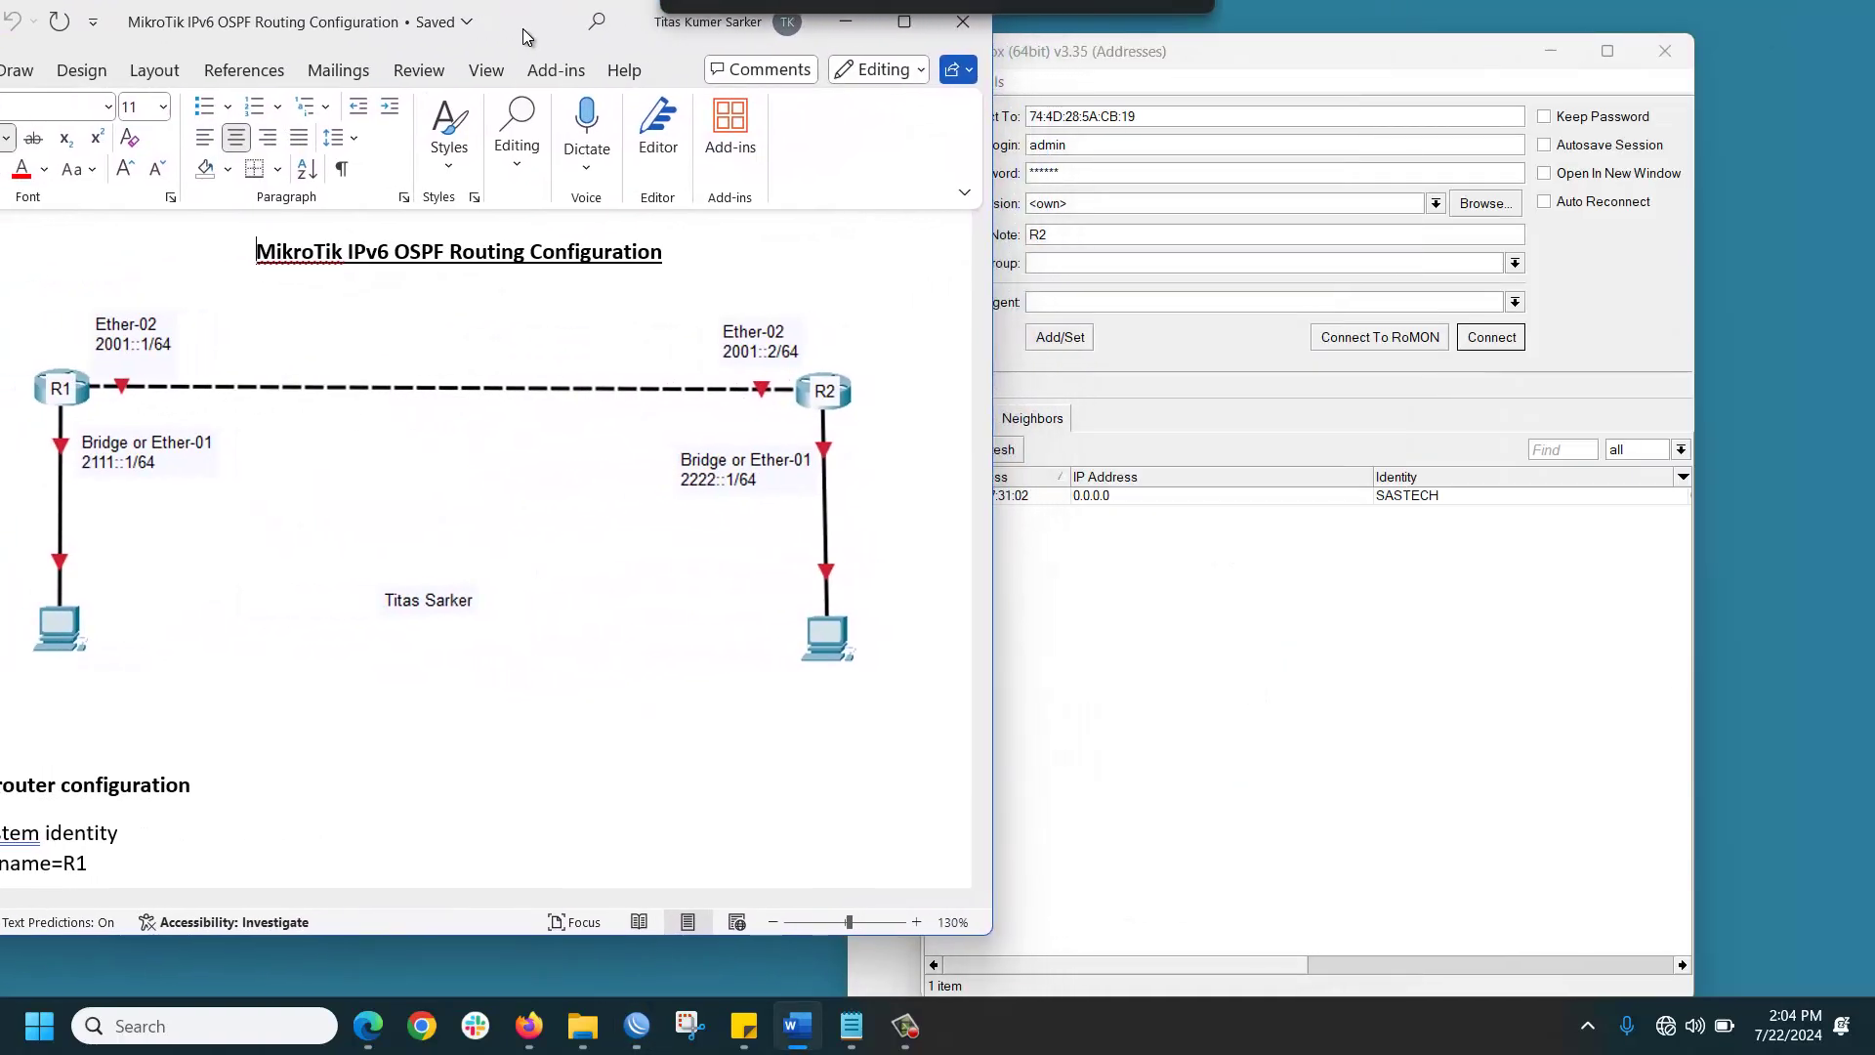
click(1148, 68)
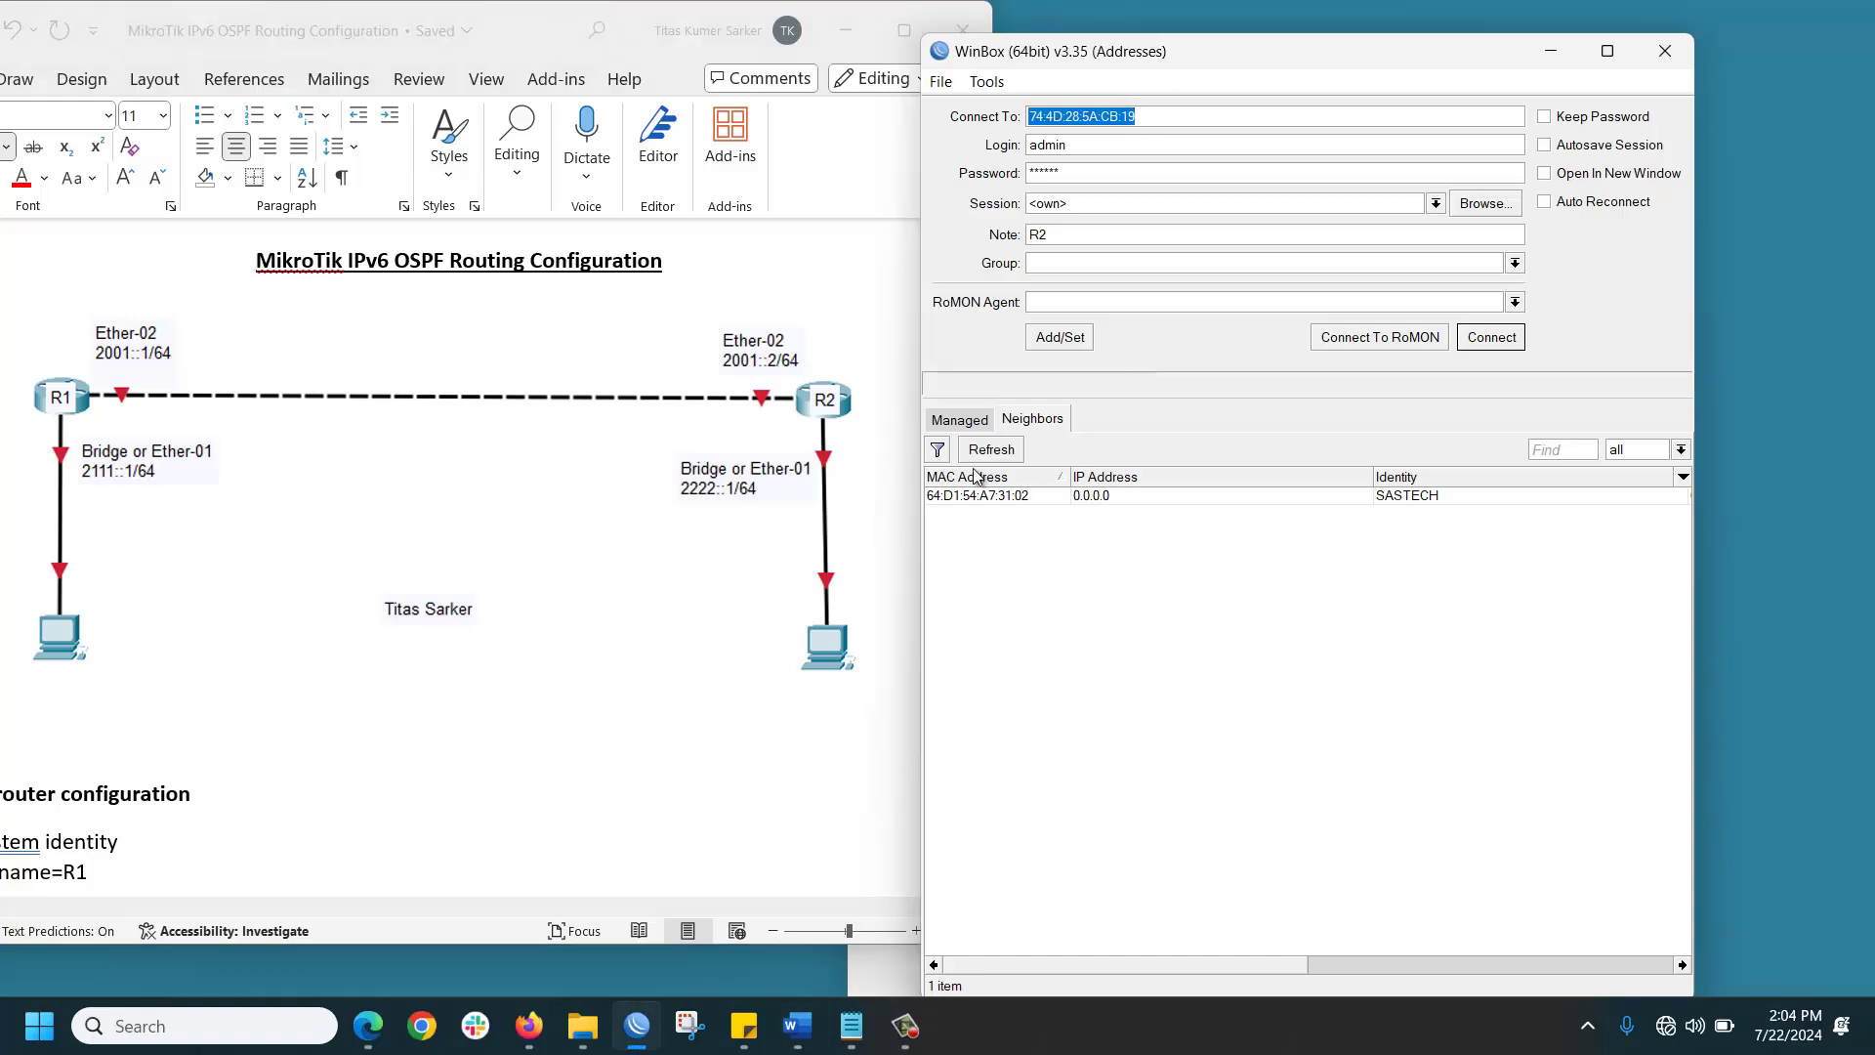
Step: Log in to the neighbouring SASTECH router with an empty password
click(1087, 491)
click(1492, 338)
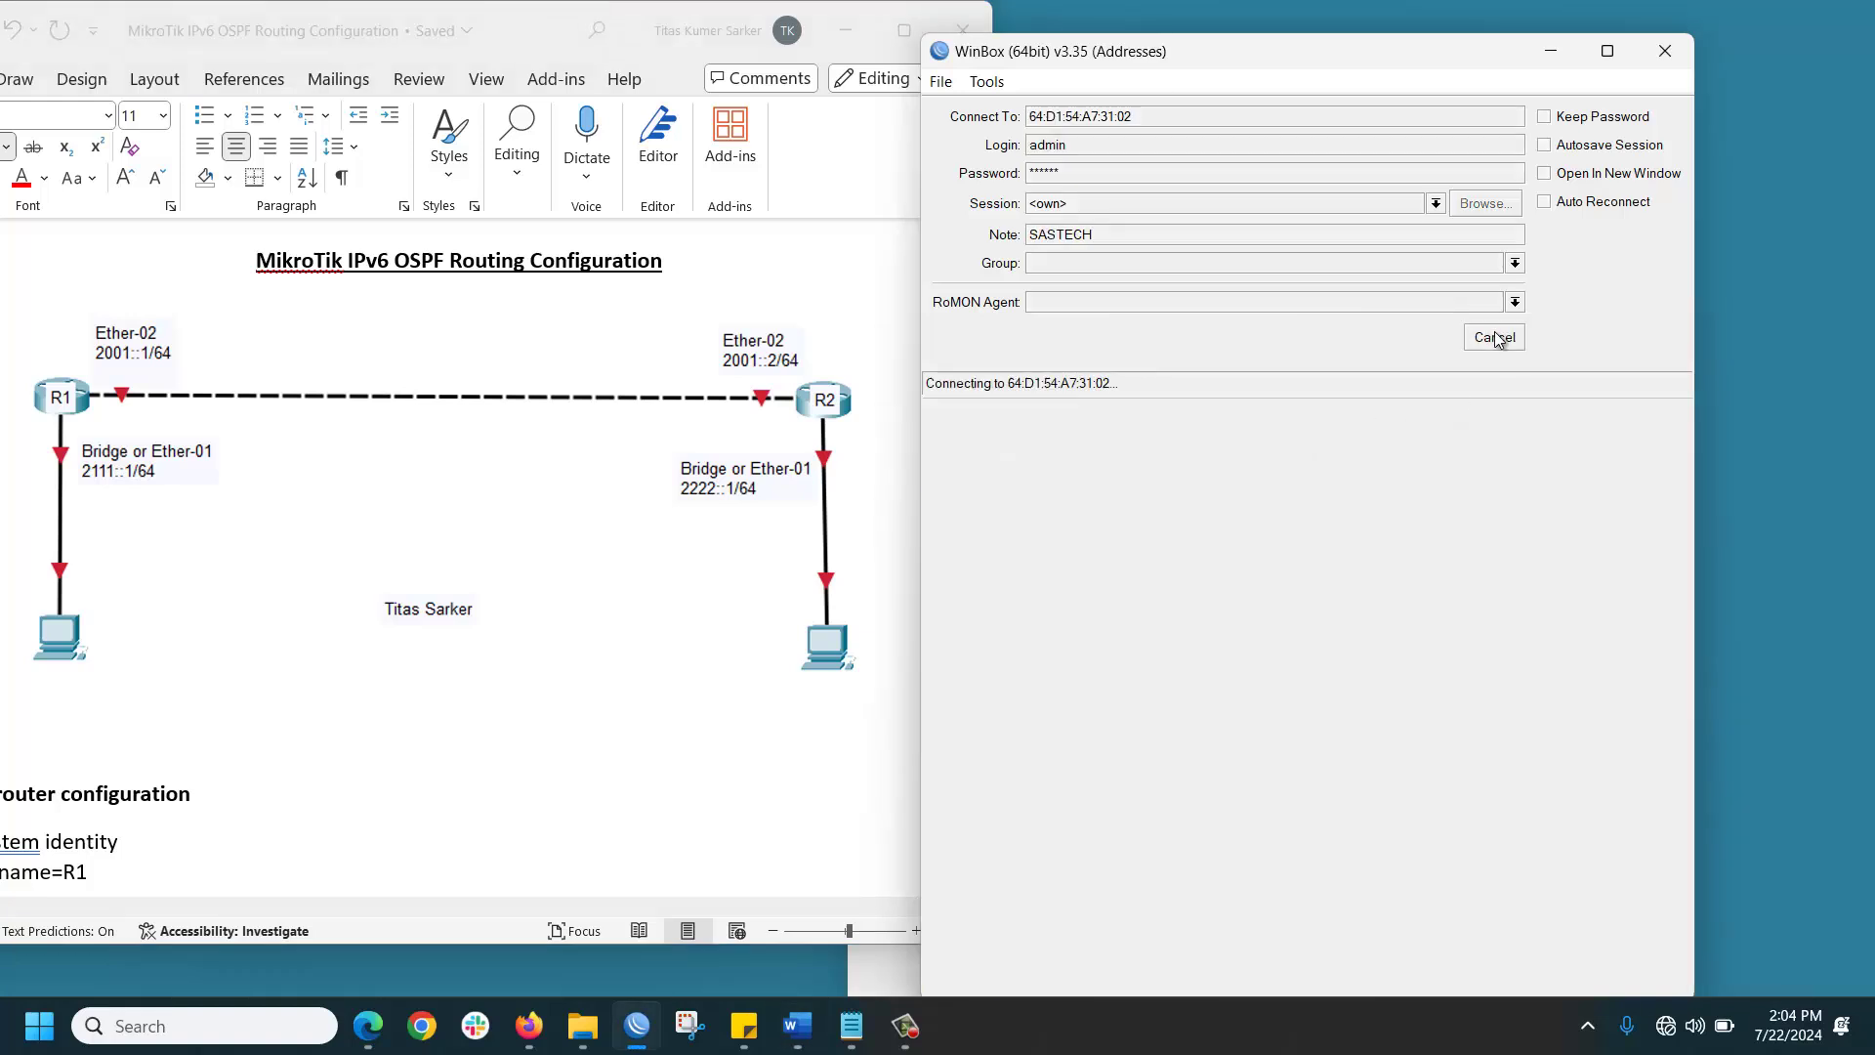
double_click(1129, 175)
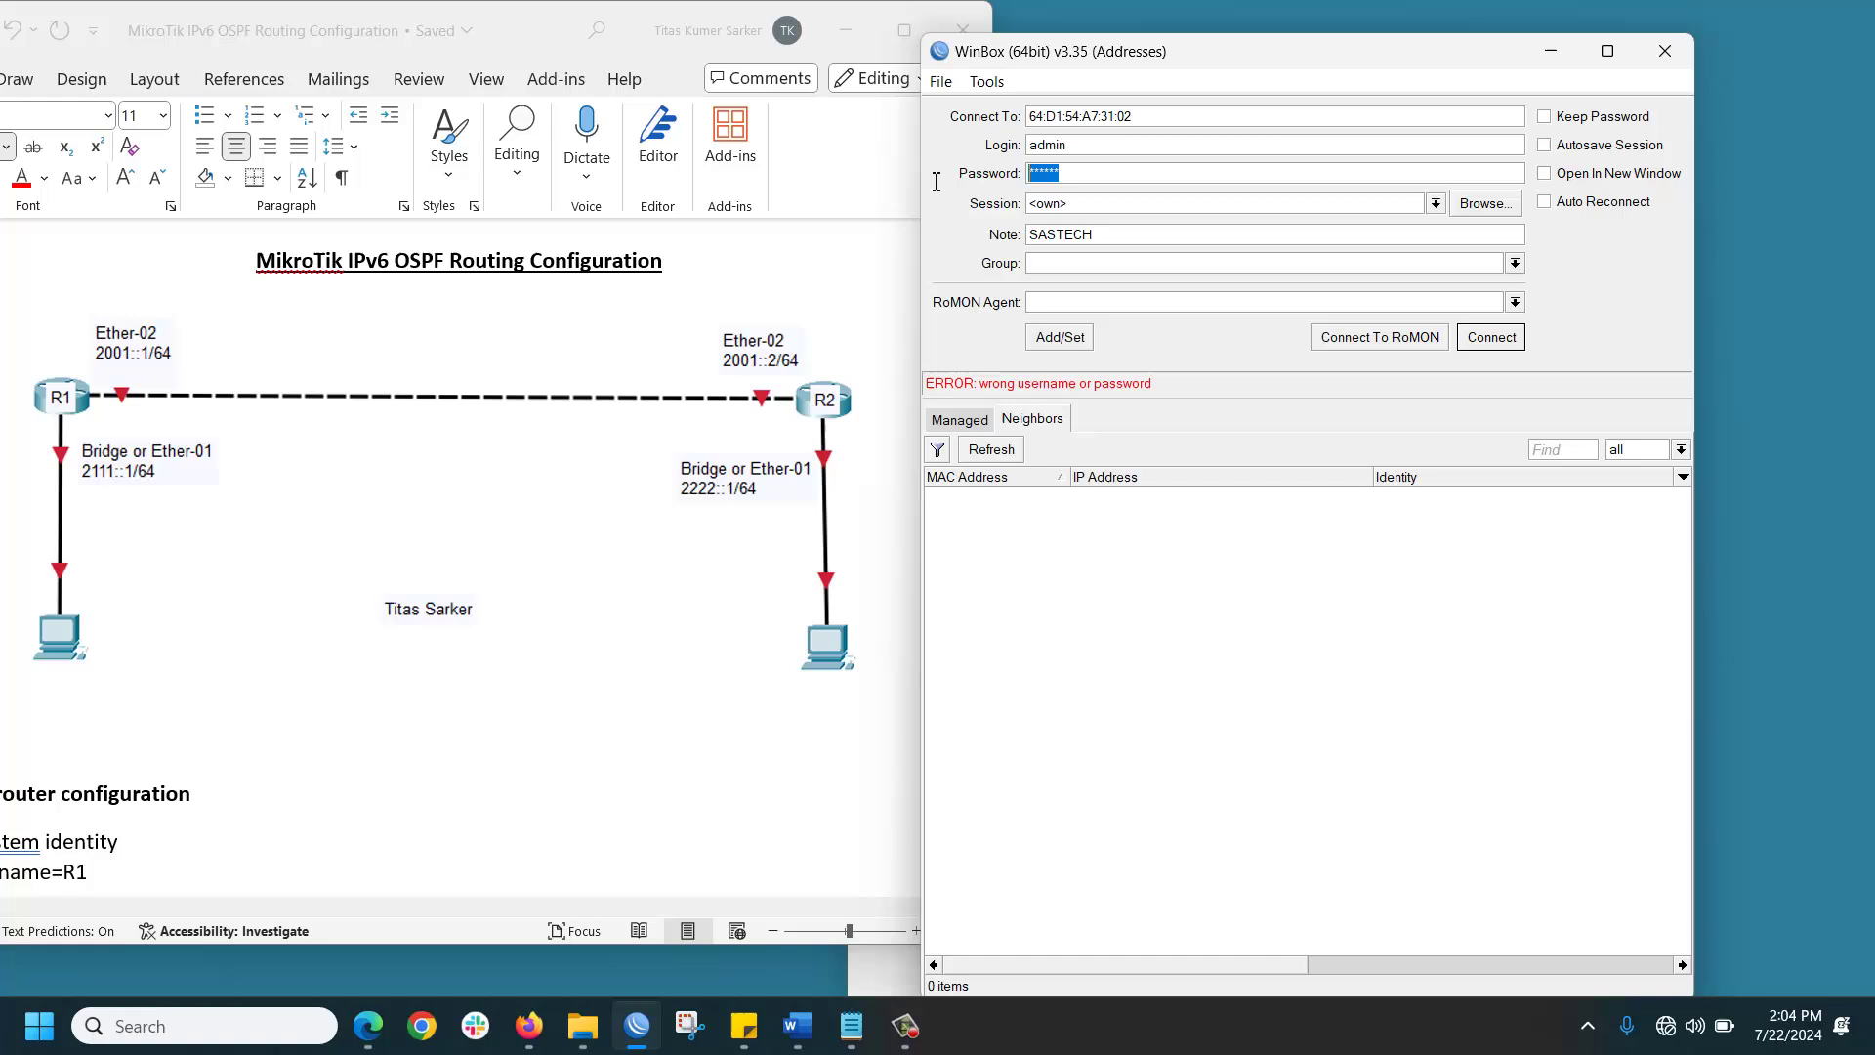
key(BackSpace)
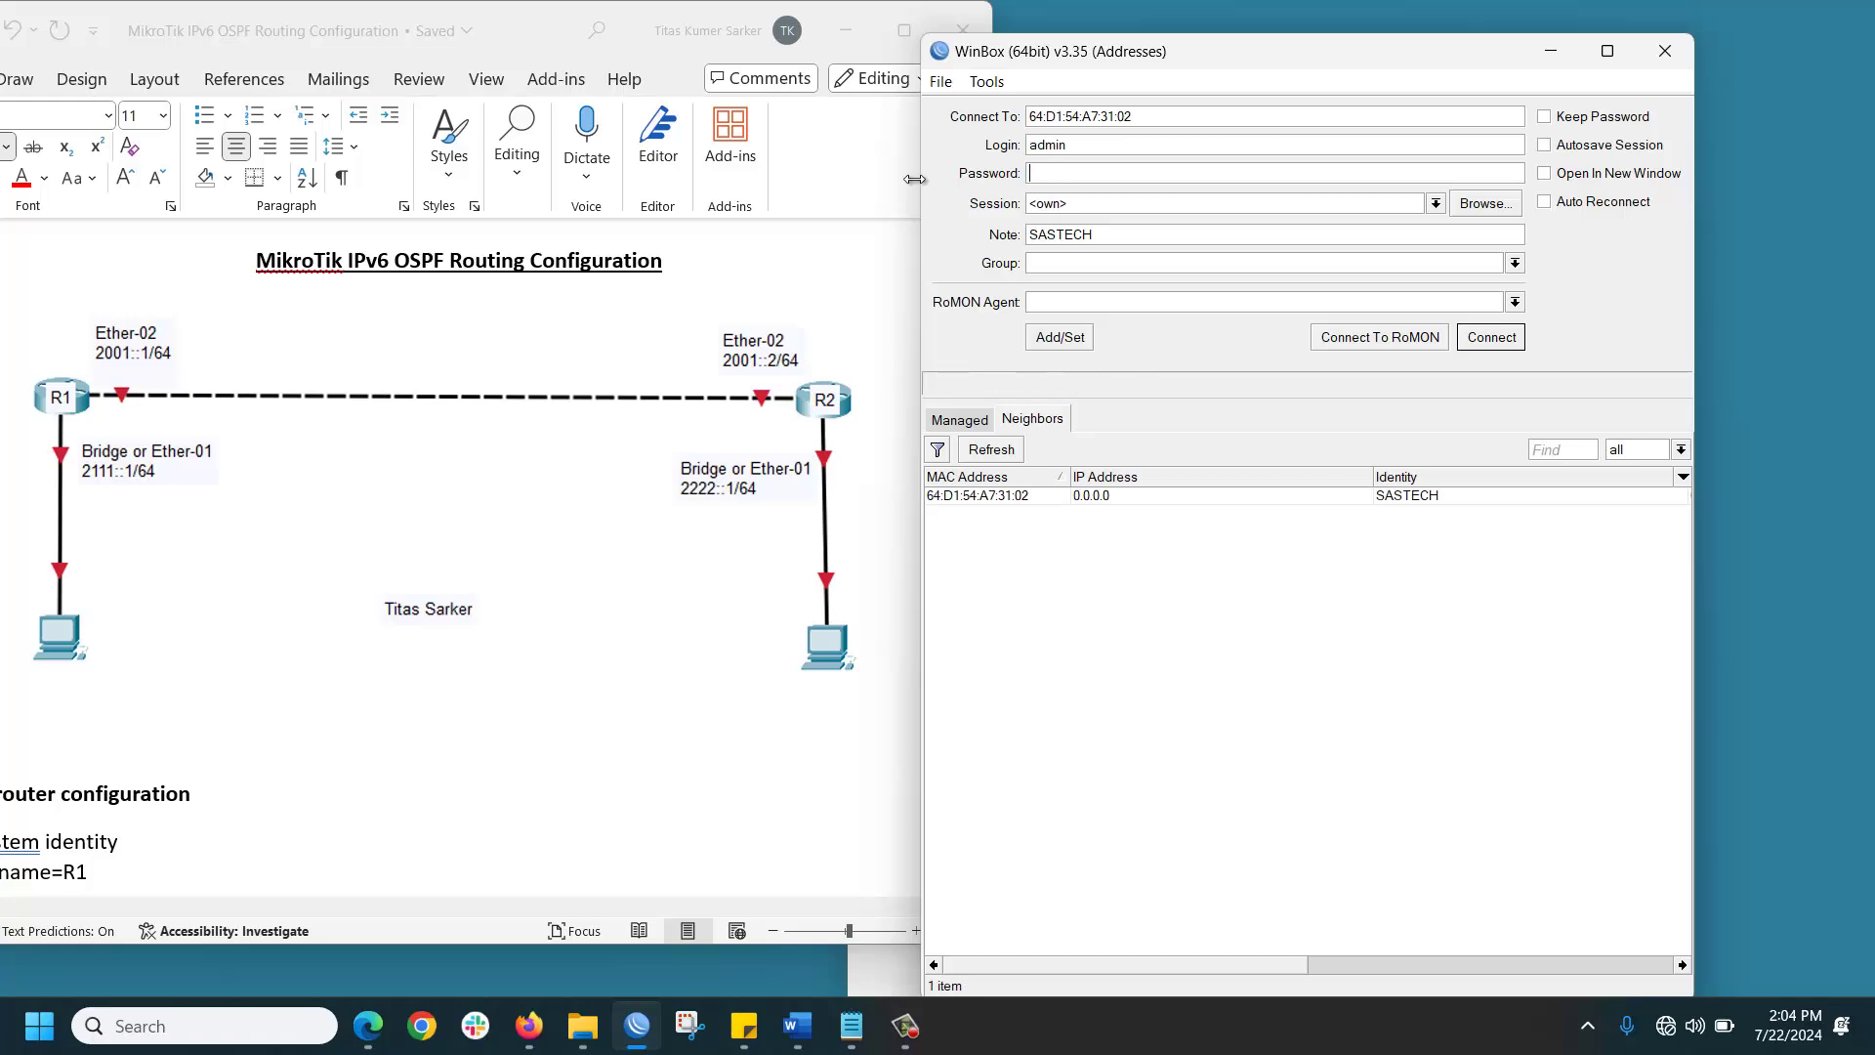
key(Return)
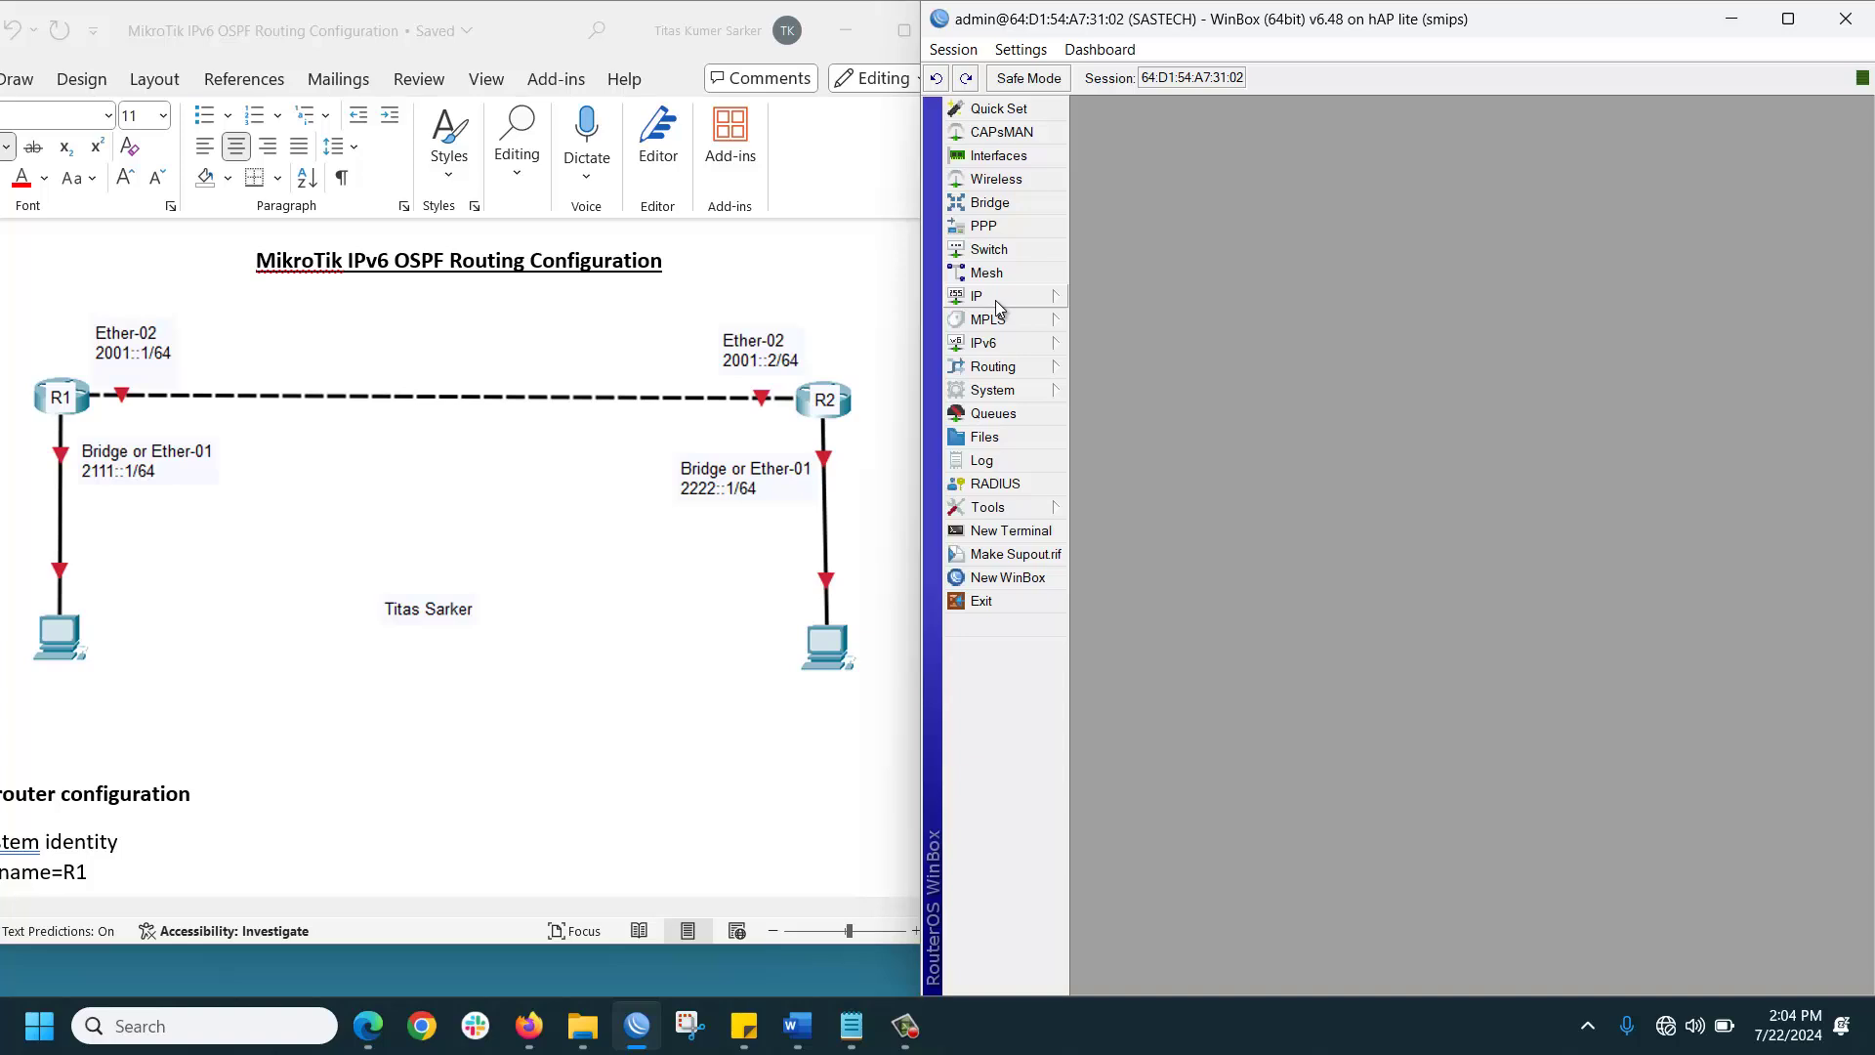
Step: Set the router's system identity to R1
click(1045, 391)
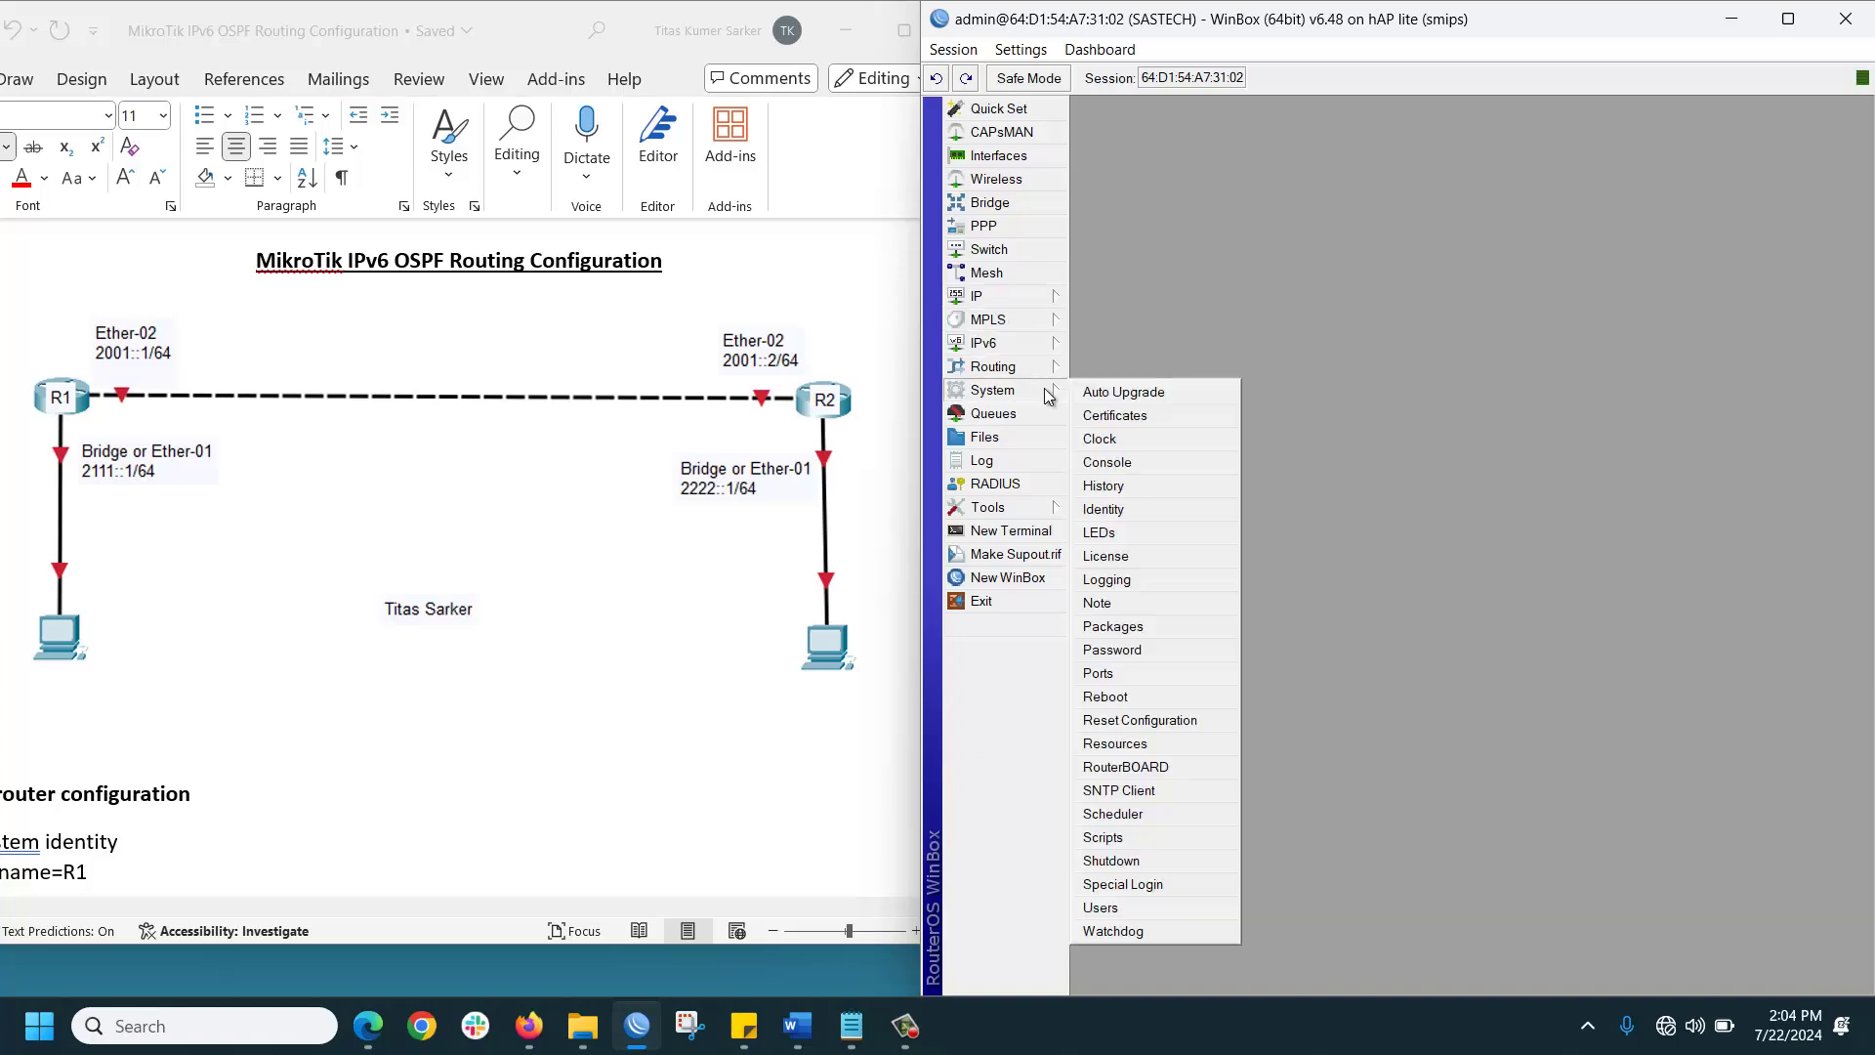
click(1129, 510)
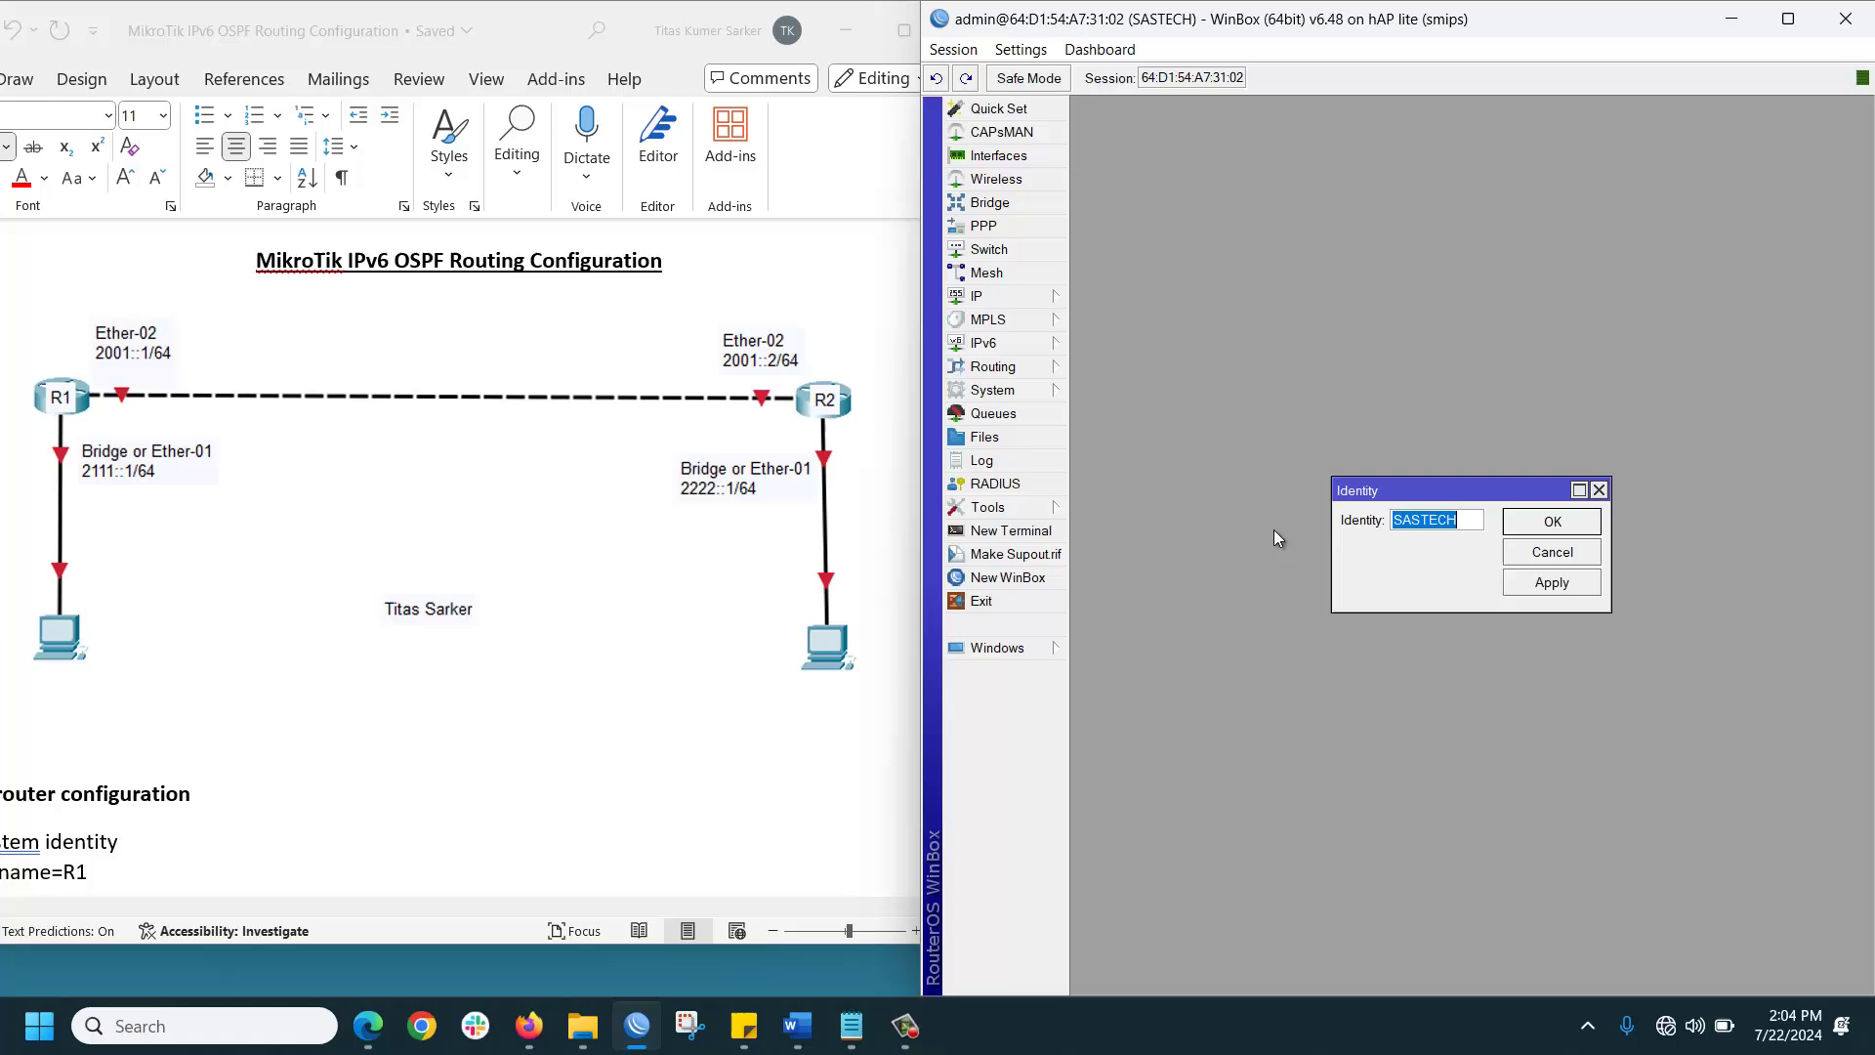
text(R1)
click(1569, 583)
click(1552, 525)
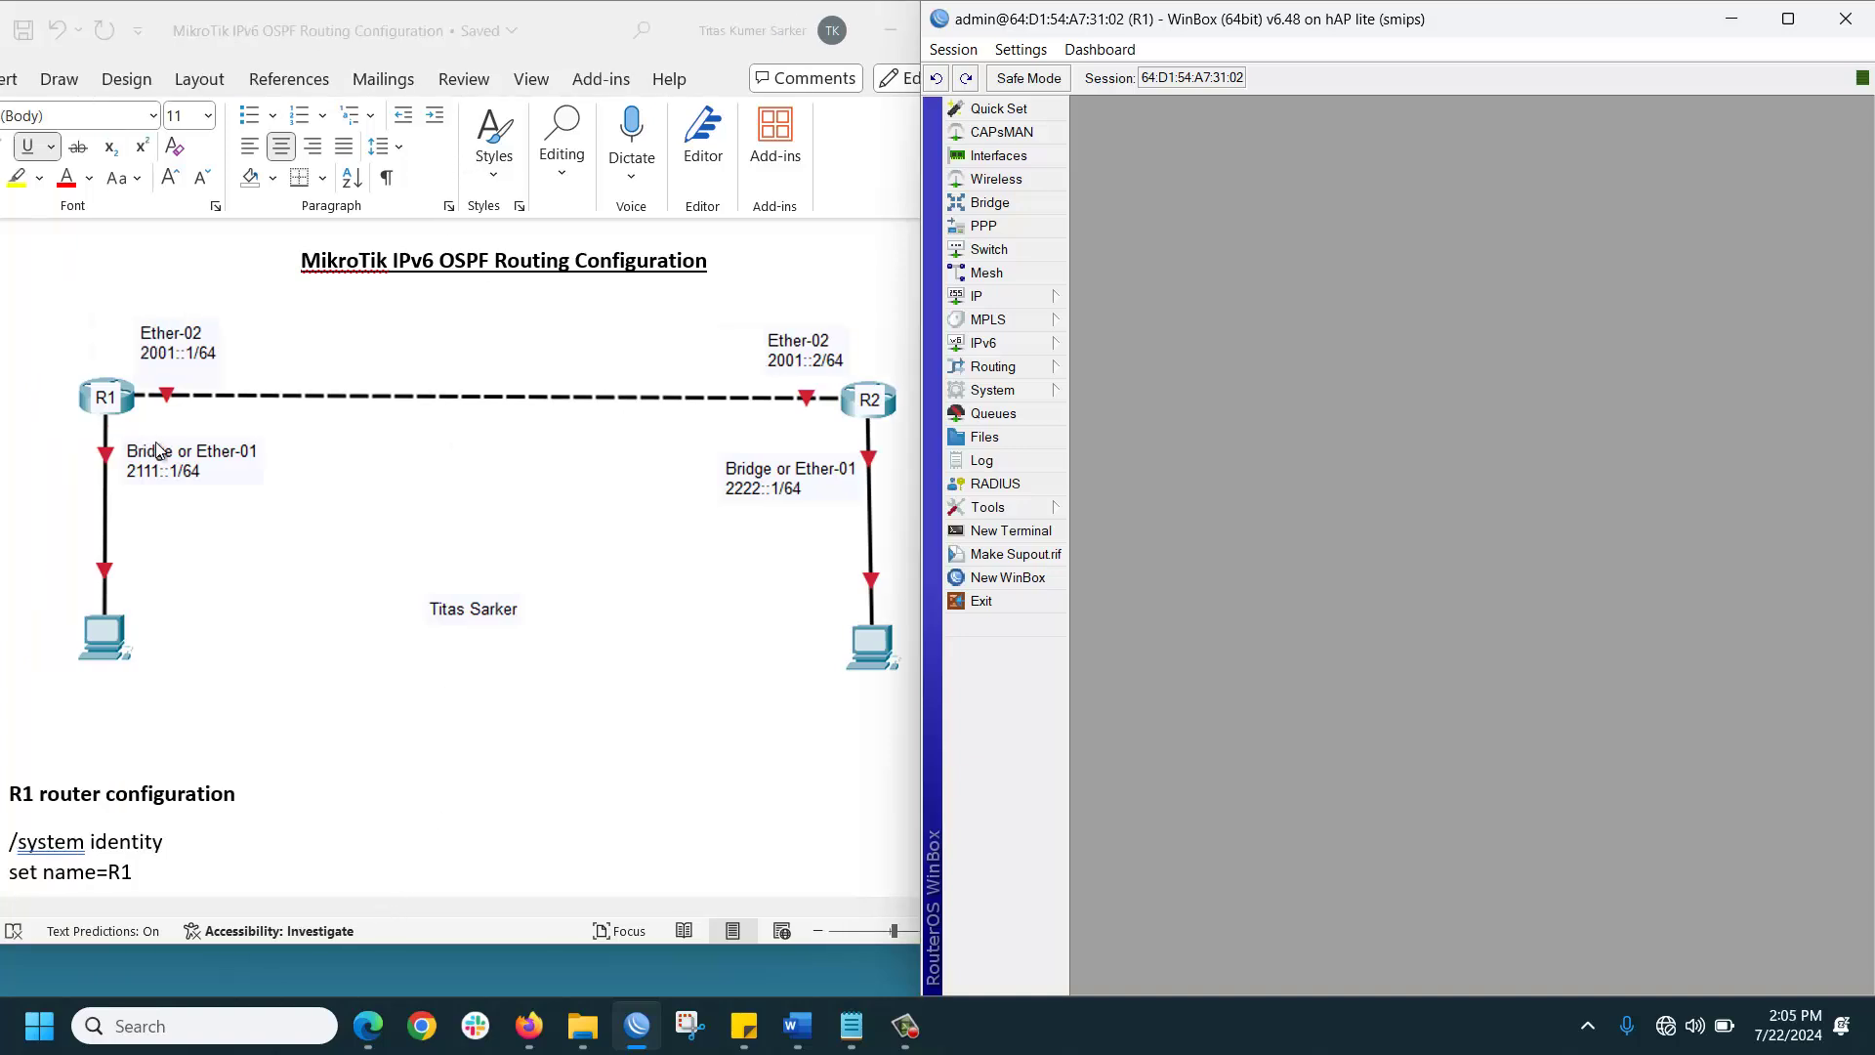
Step: Add IPv6 address 2001::1/64 on ether2 with advertising turned off
click(986, 347)
click(1128, 348)
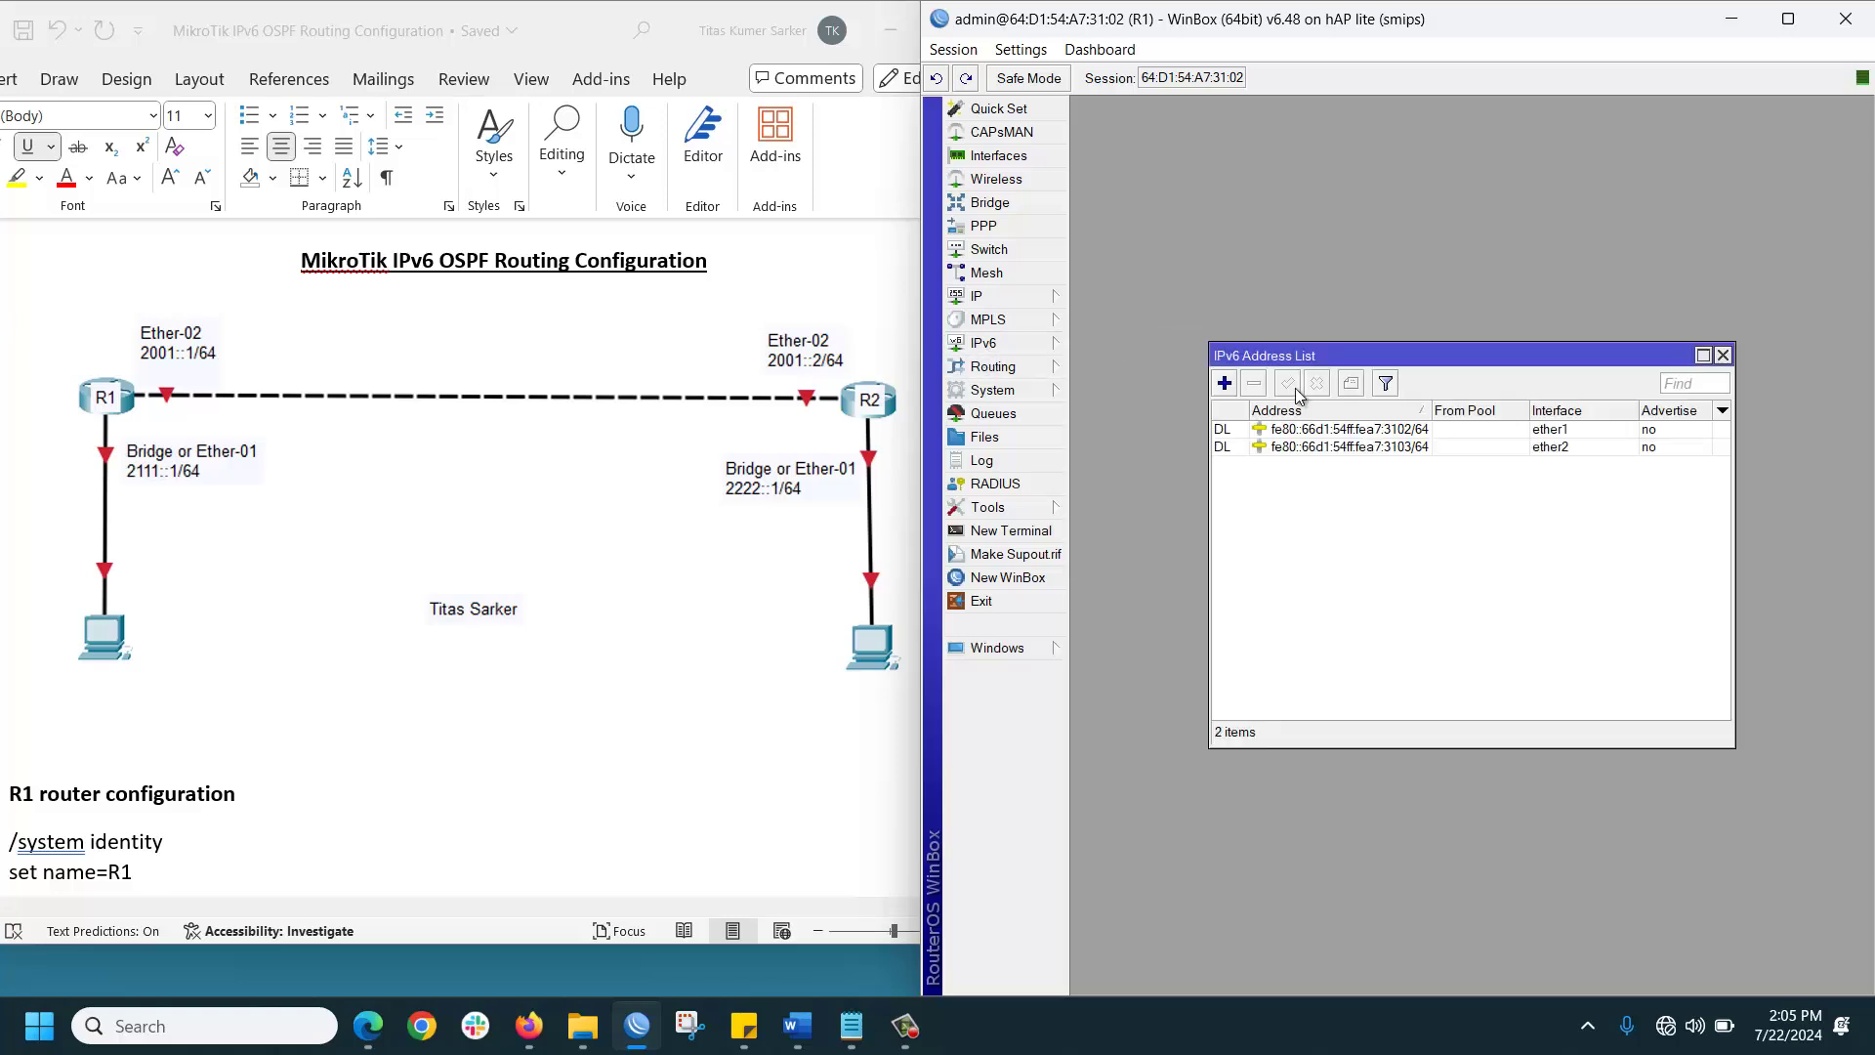
click(1225, 384)
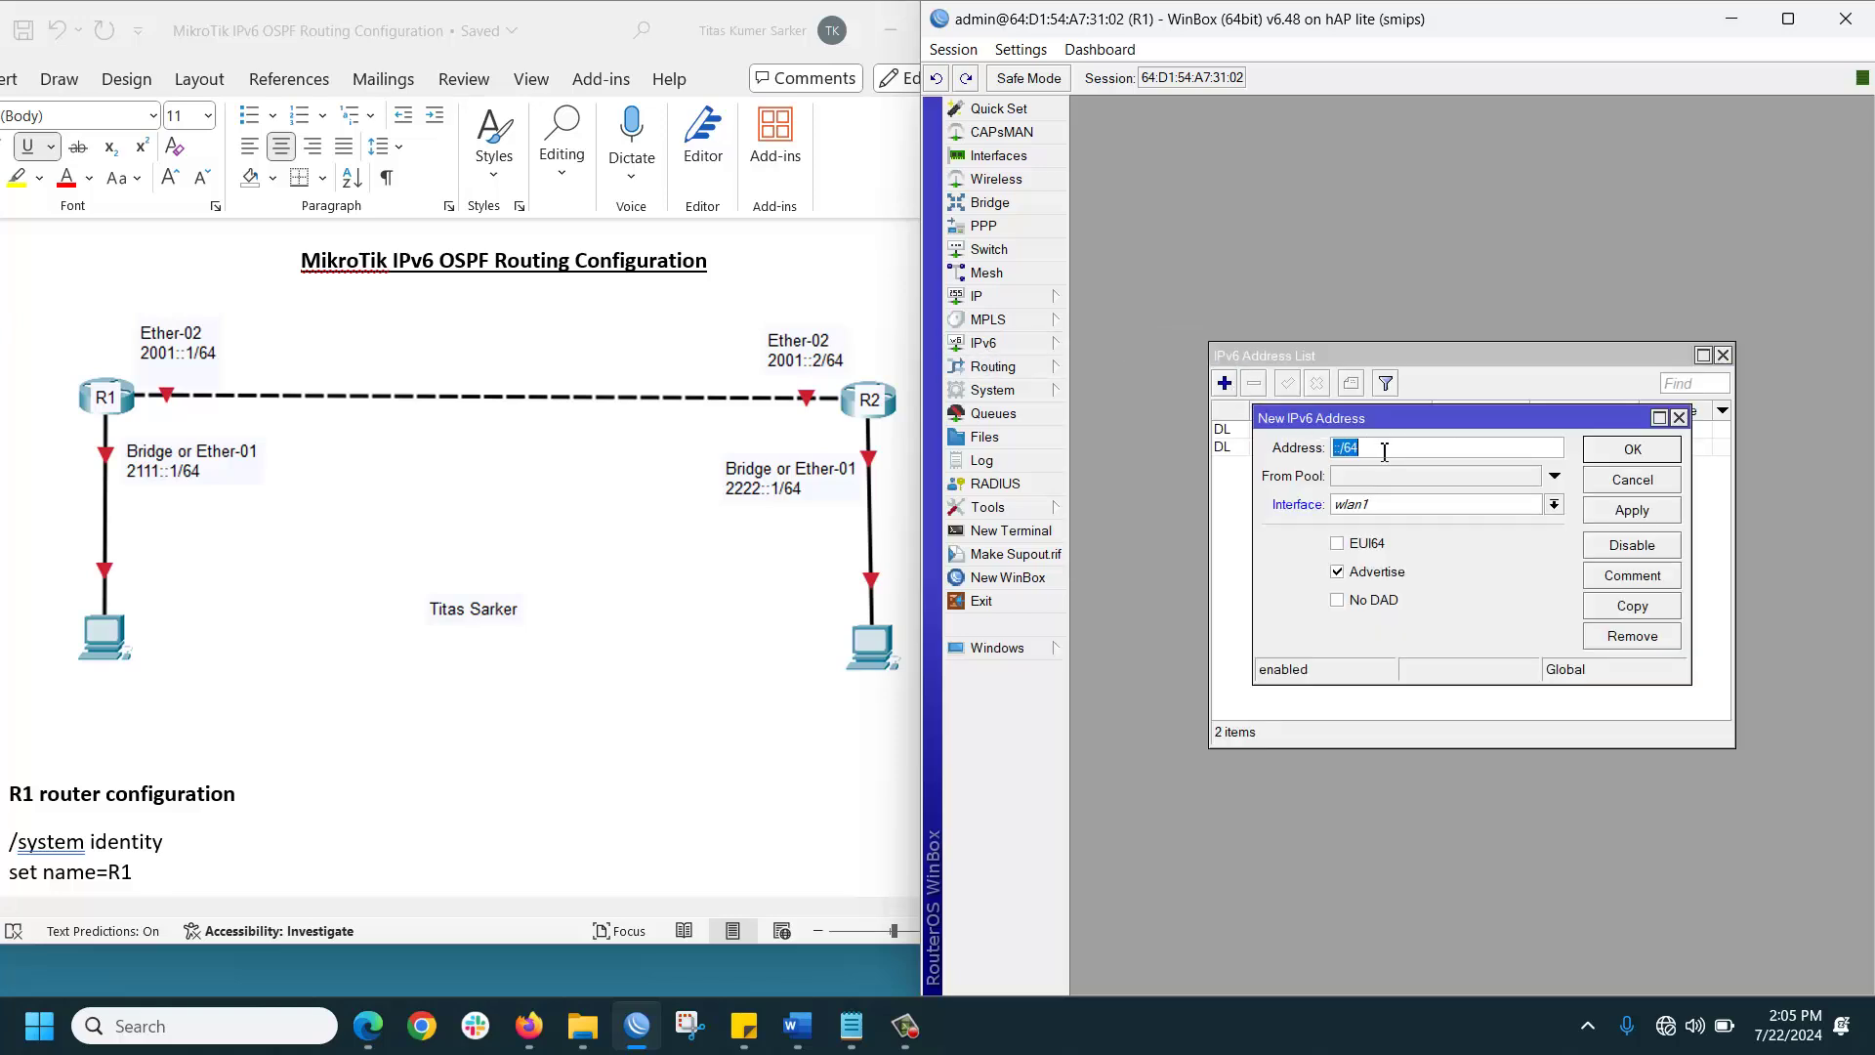
text(2001::1/64)
click(1394, 515)
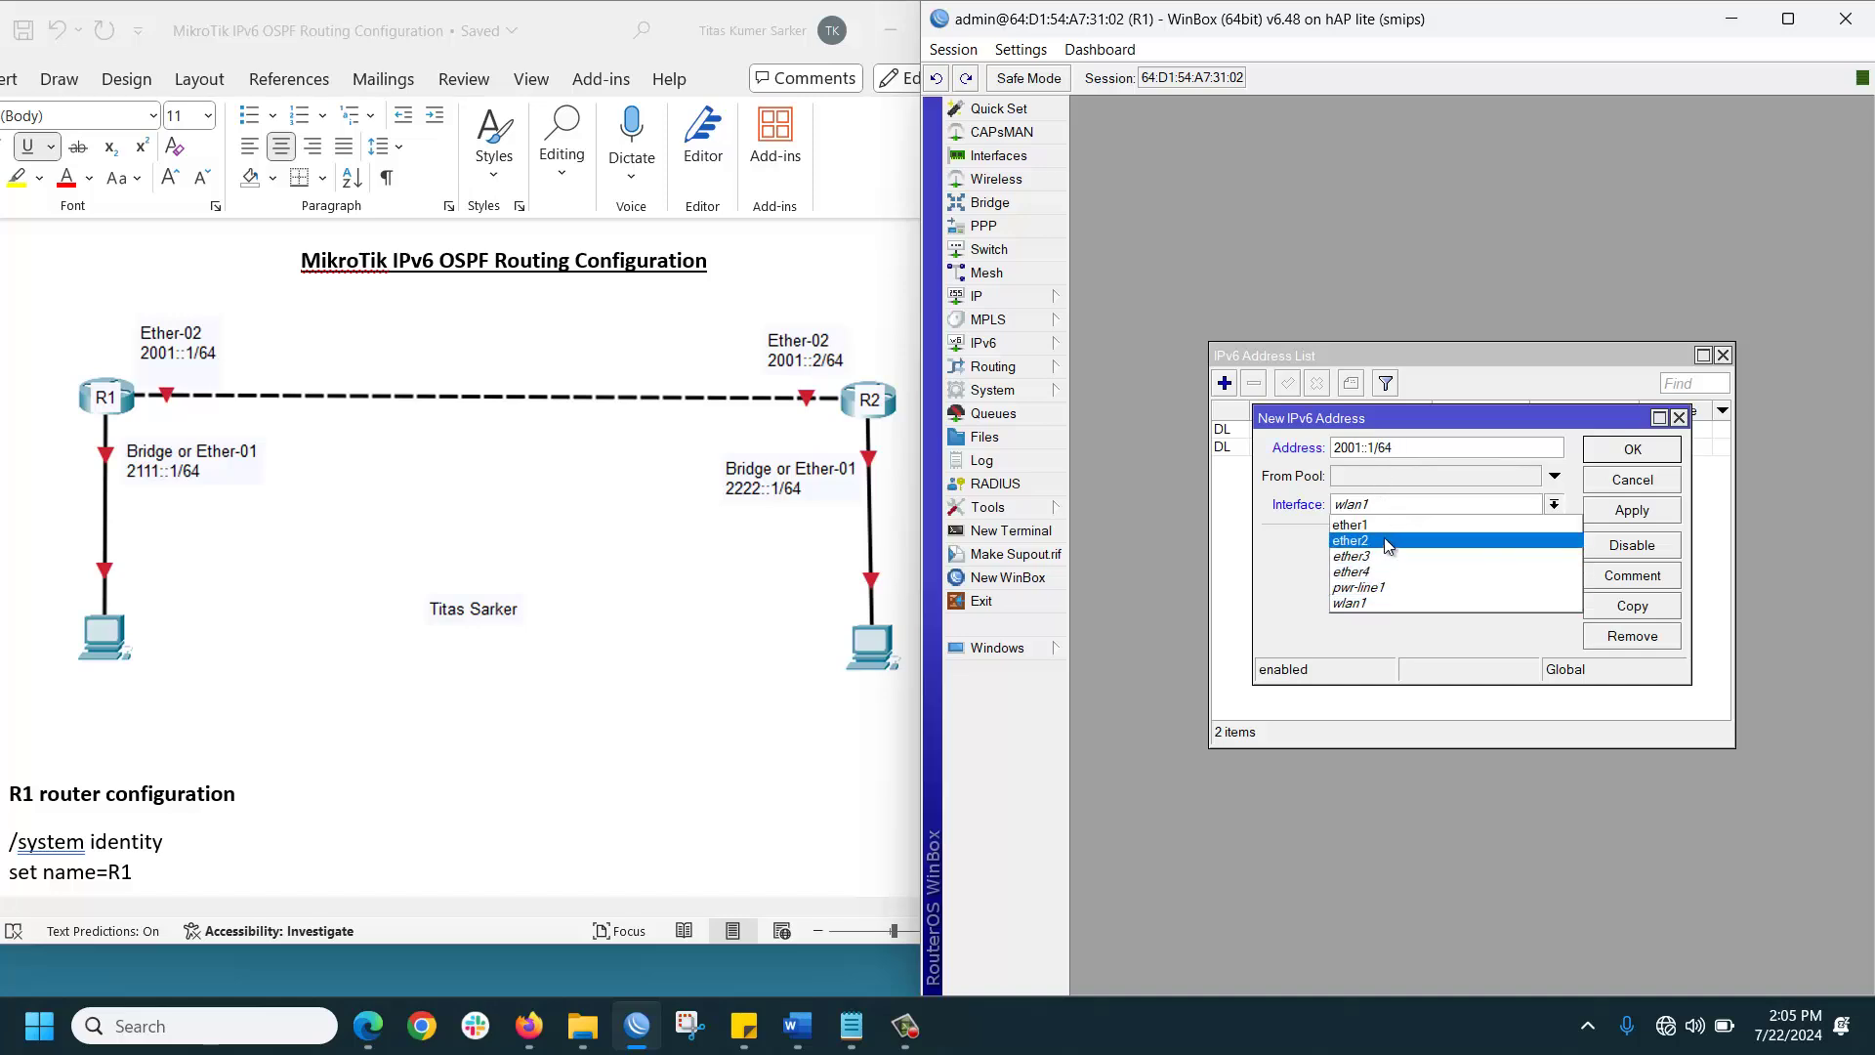
click(1384, 537)
click(1364, 574)
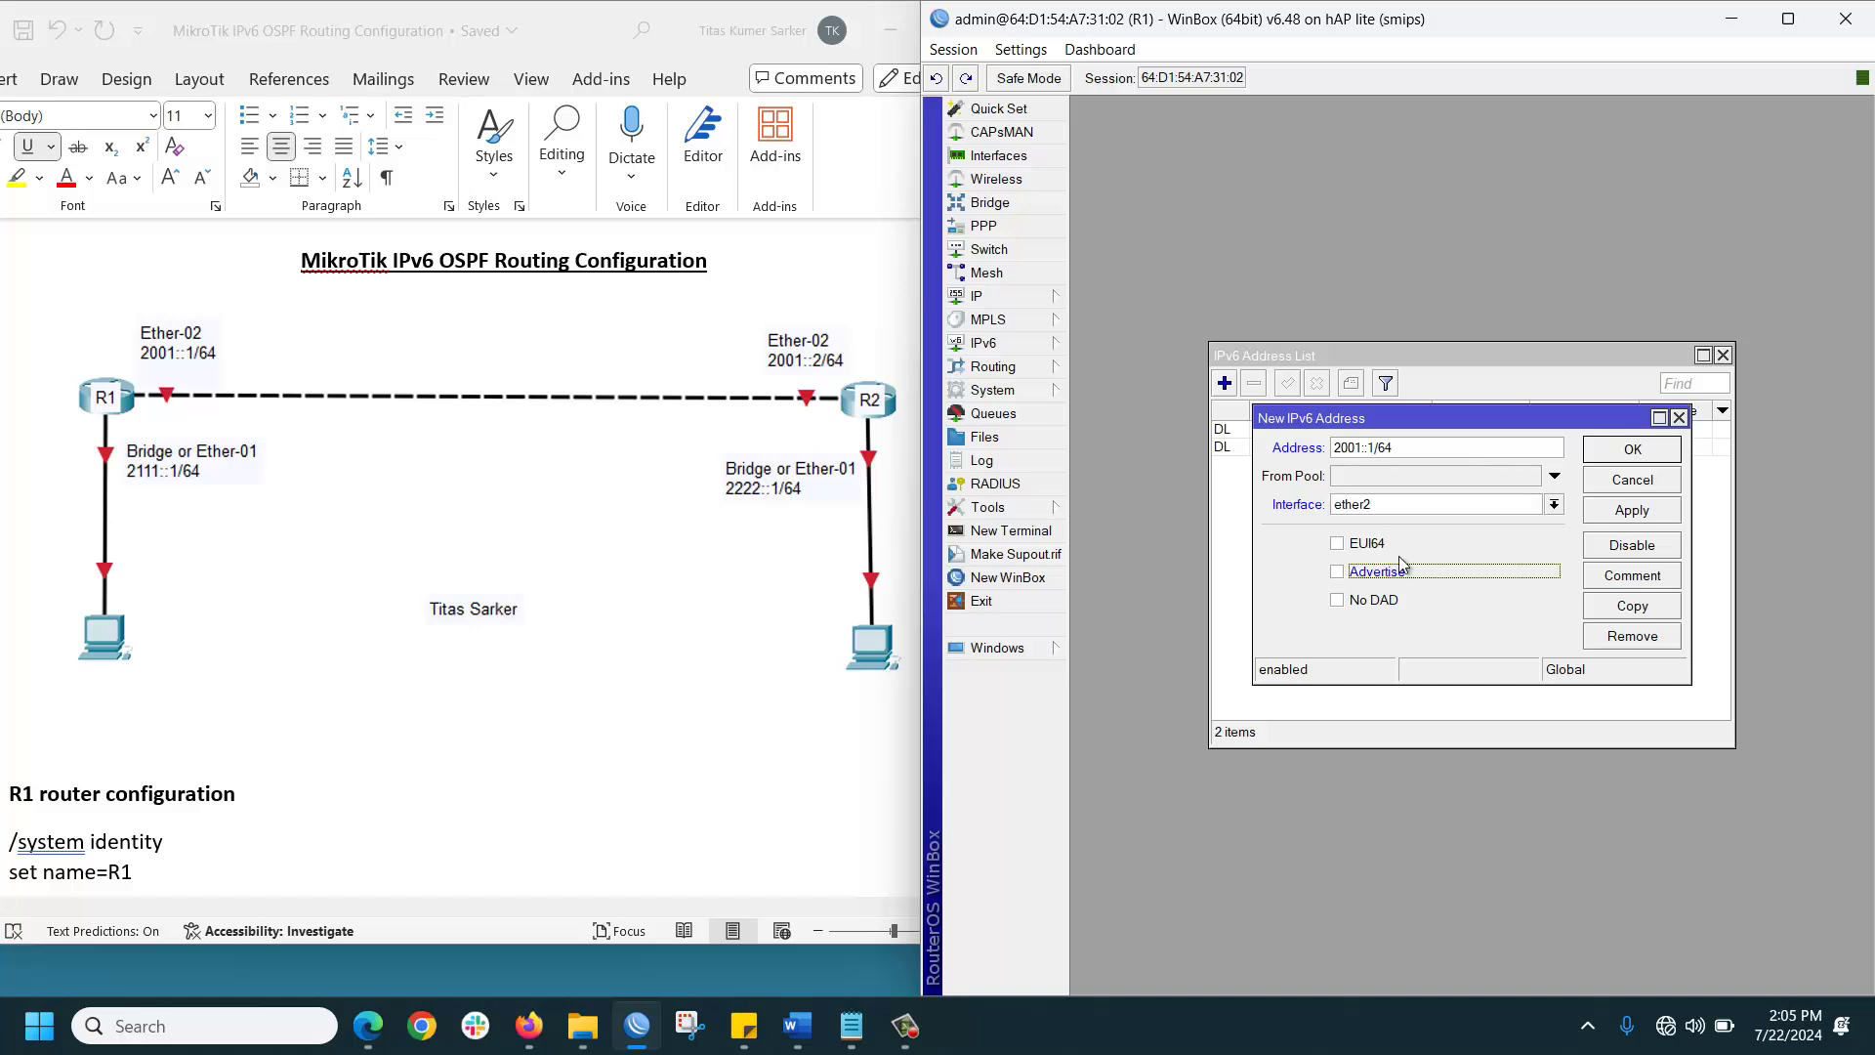
click(1641, 506)
click(1632, 450)
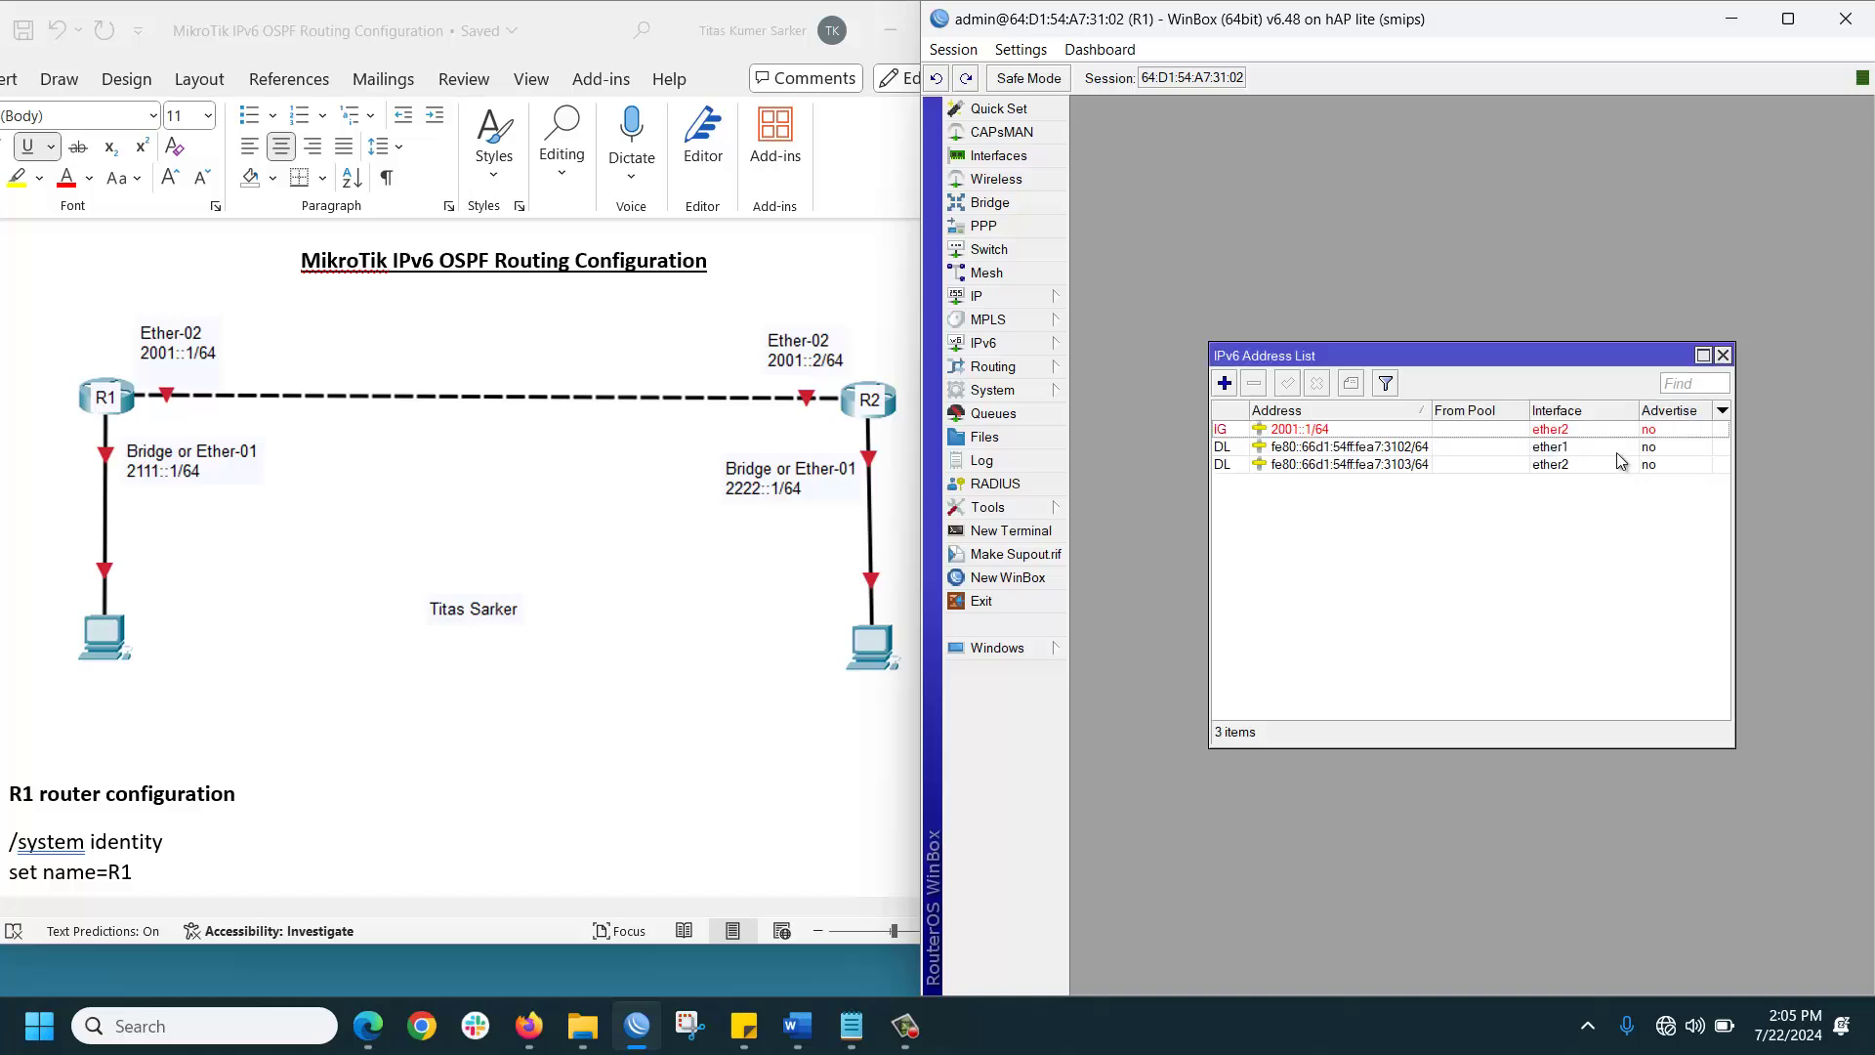
Step: Add IPv6 address 2111::1/64 on ether1 with advertising turned off
click(1225, 383)
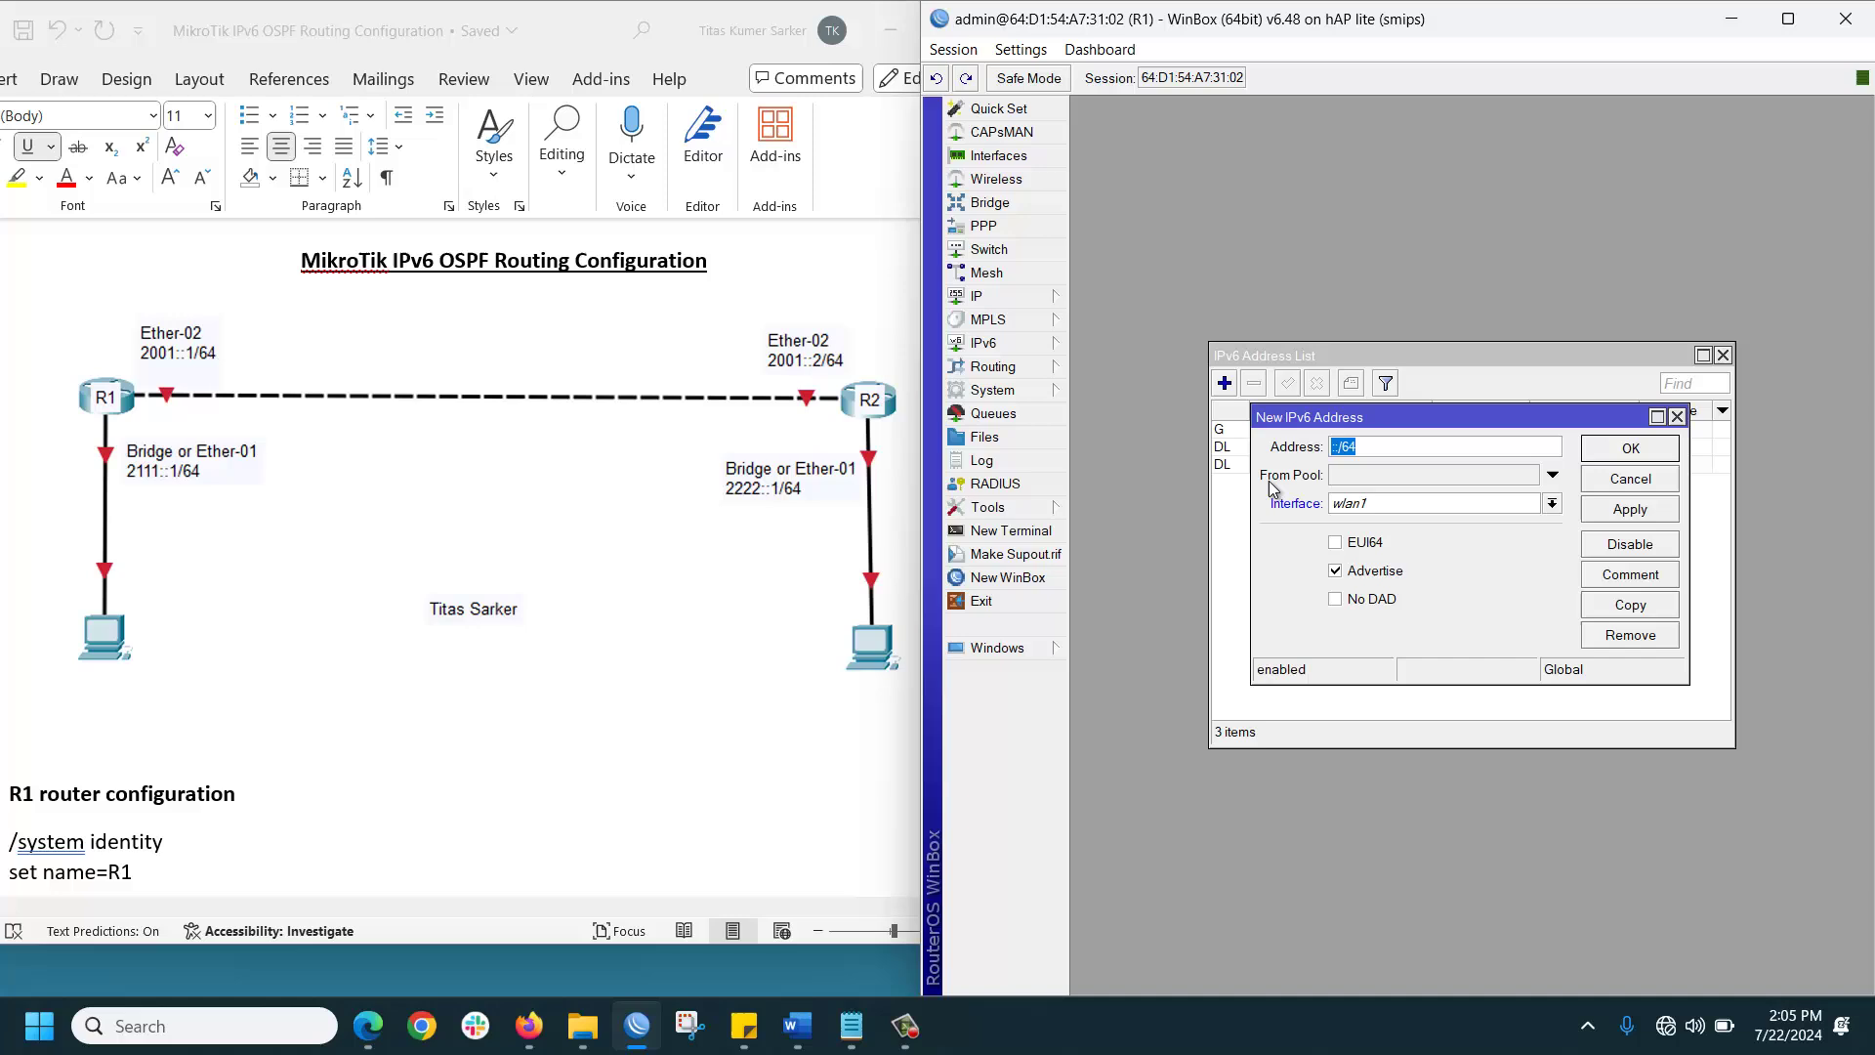
drag(1433, 411, 1426, 477)
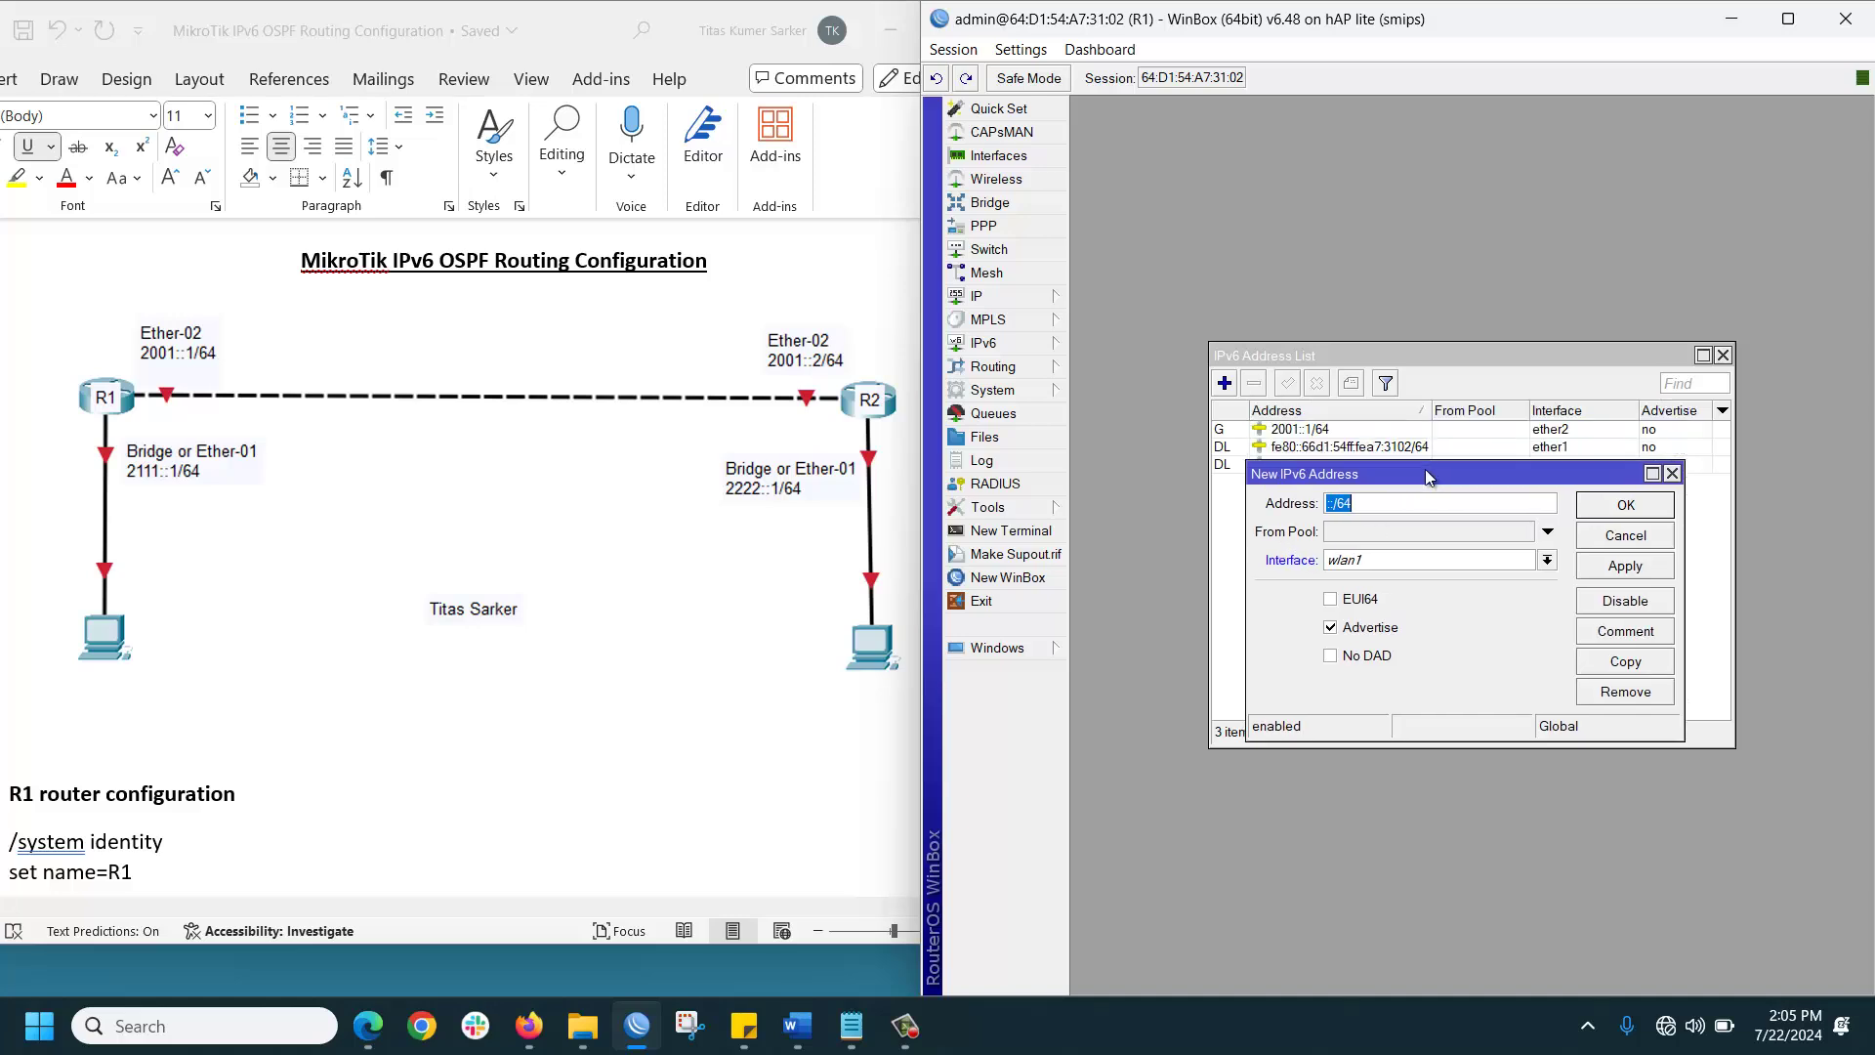
text(2111::1/64)
click(1340, 561)
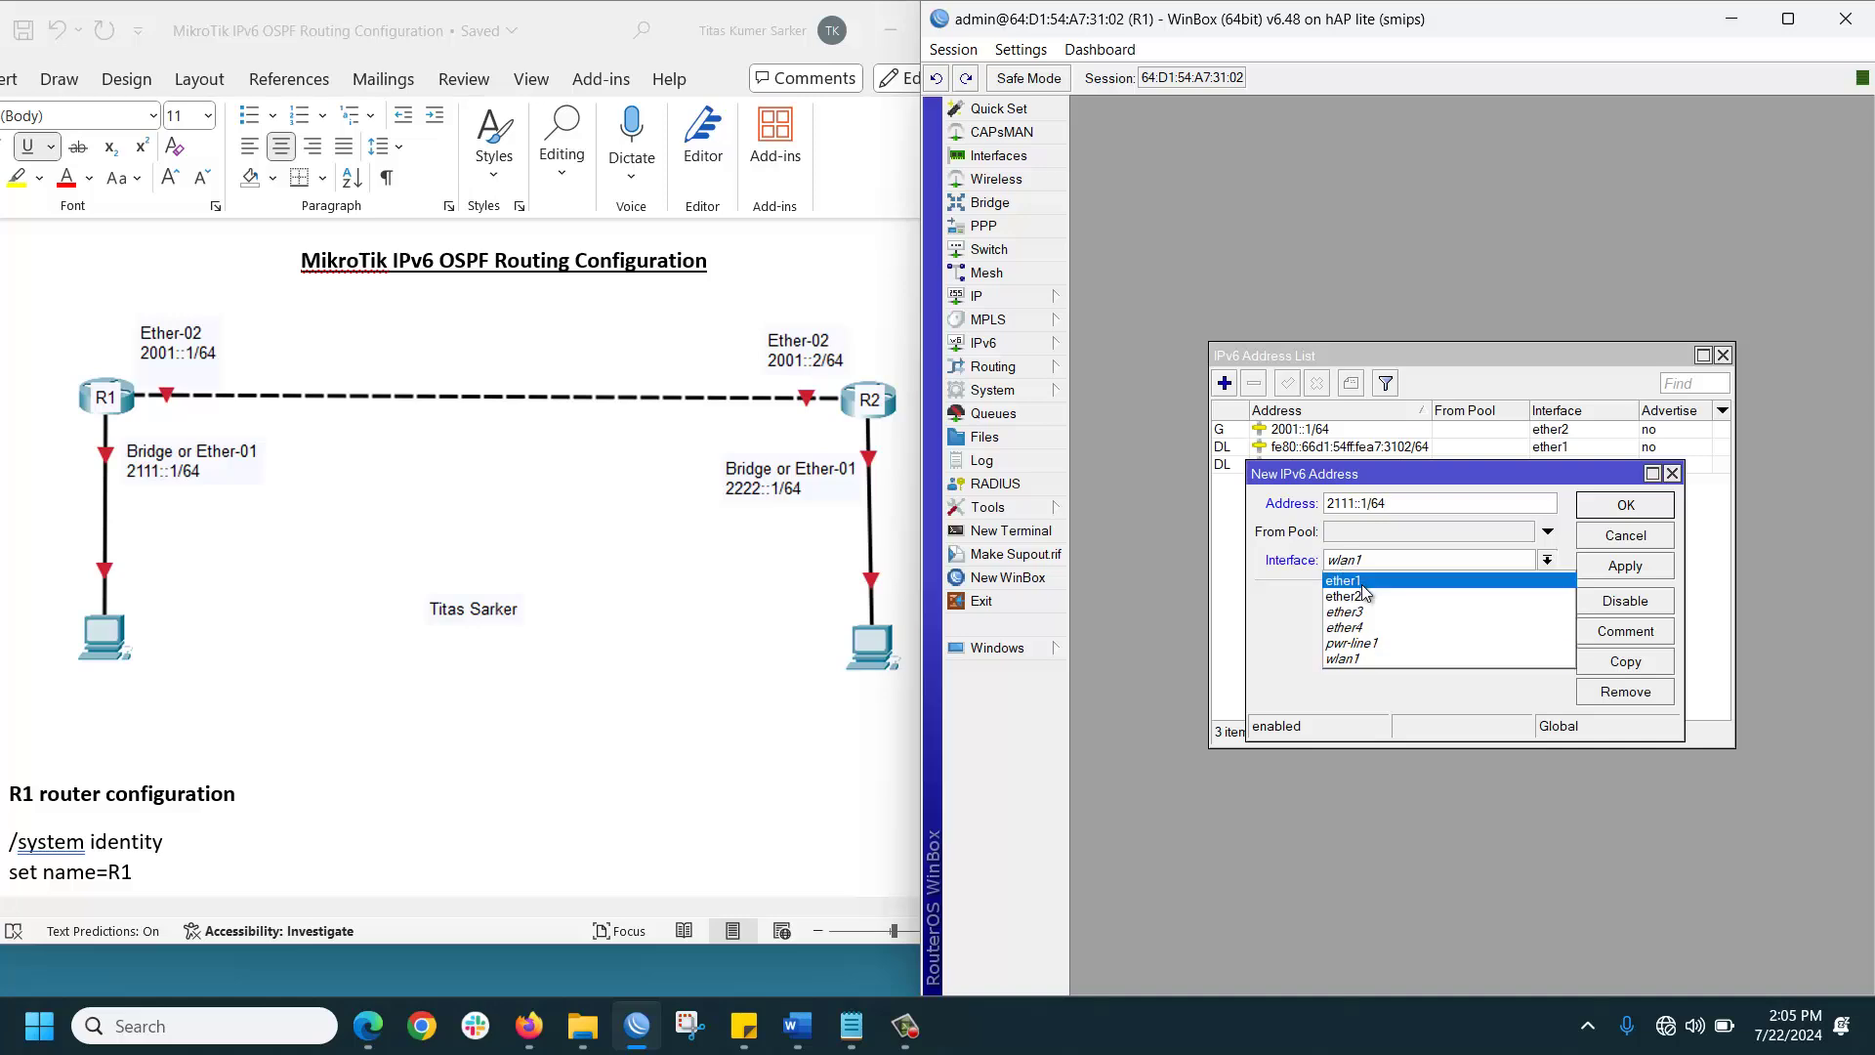
click(1361, 584)
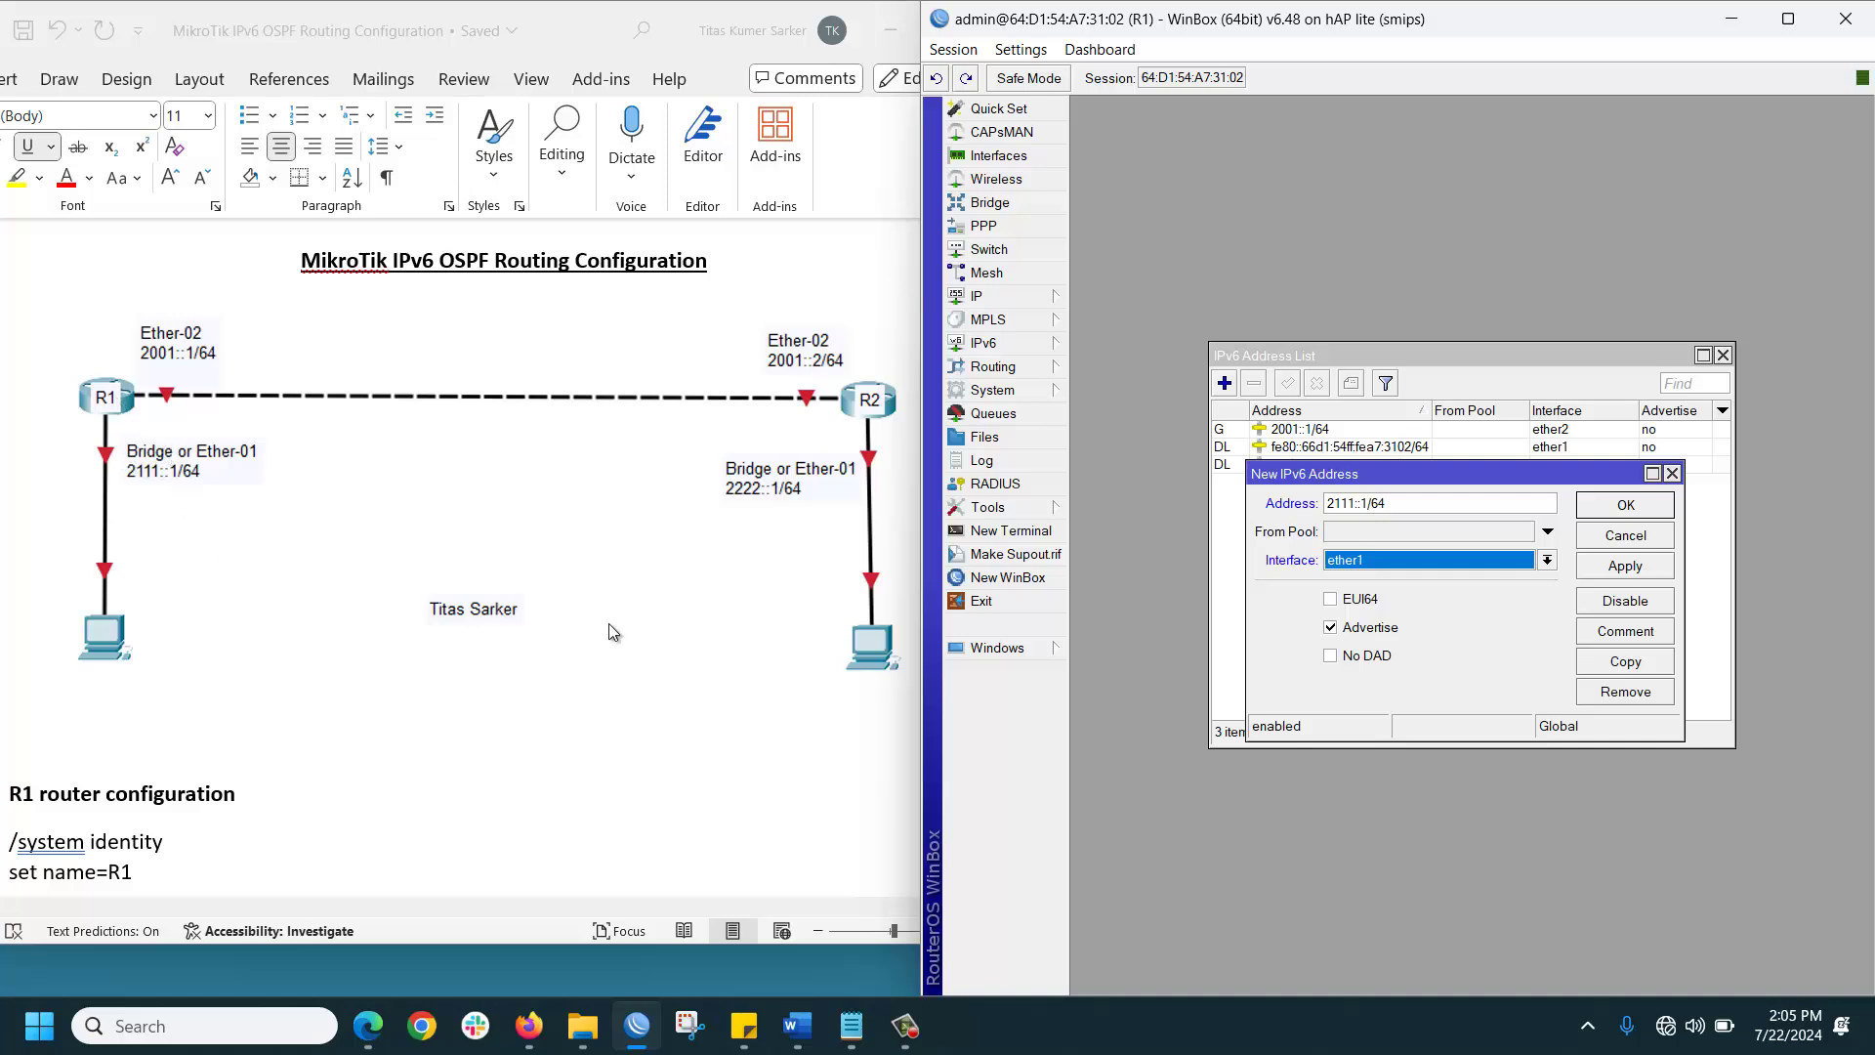
click(1332, 628)
click(1625, 566)
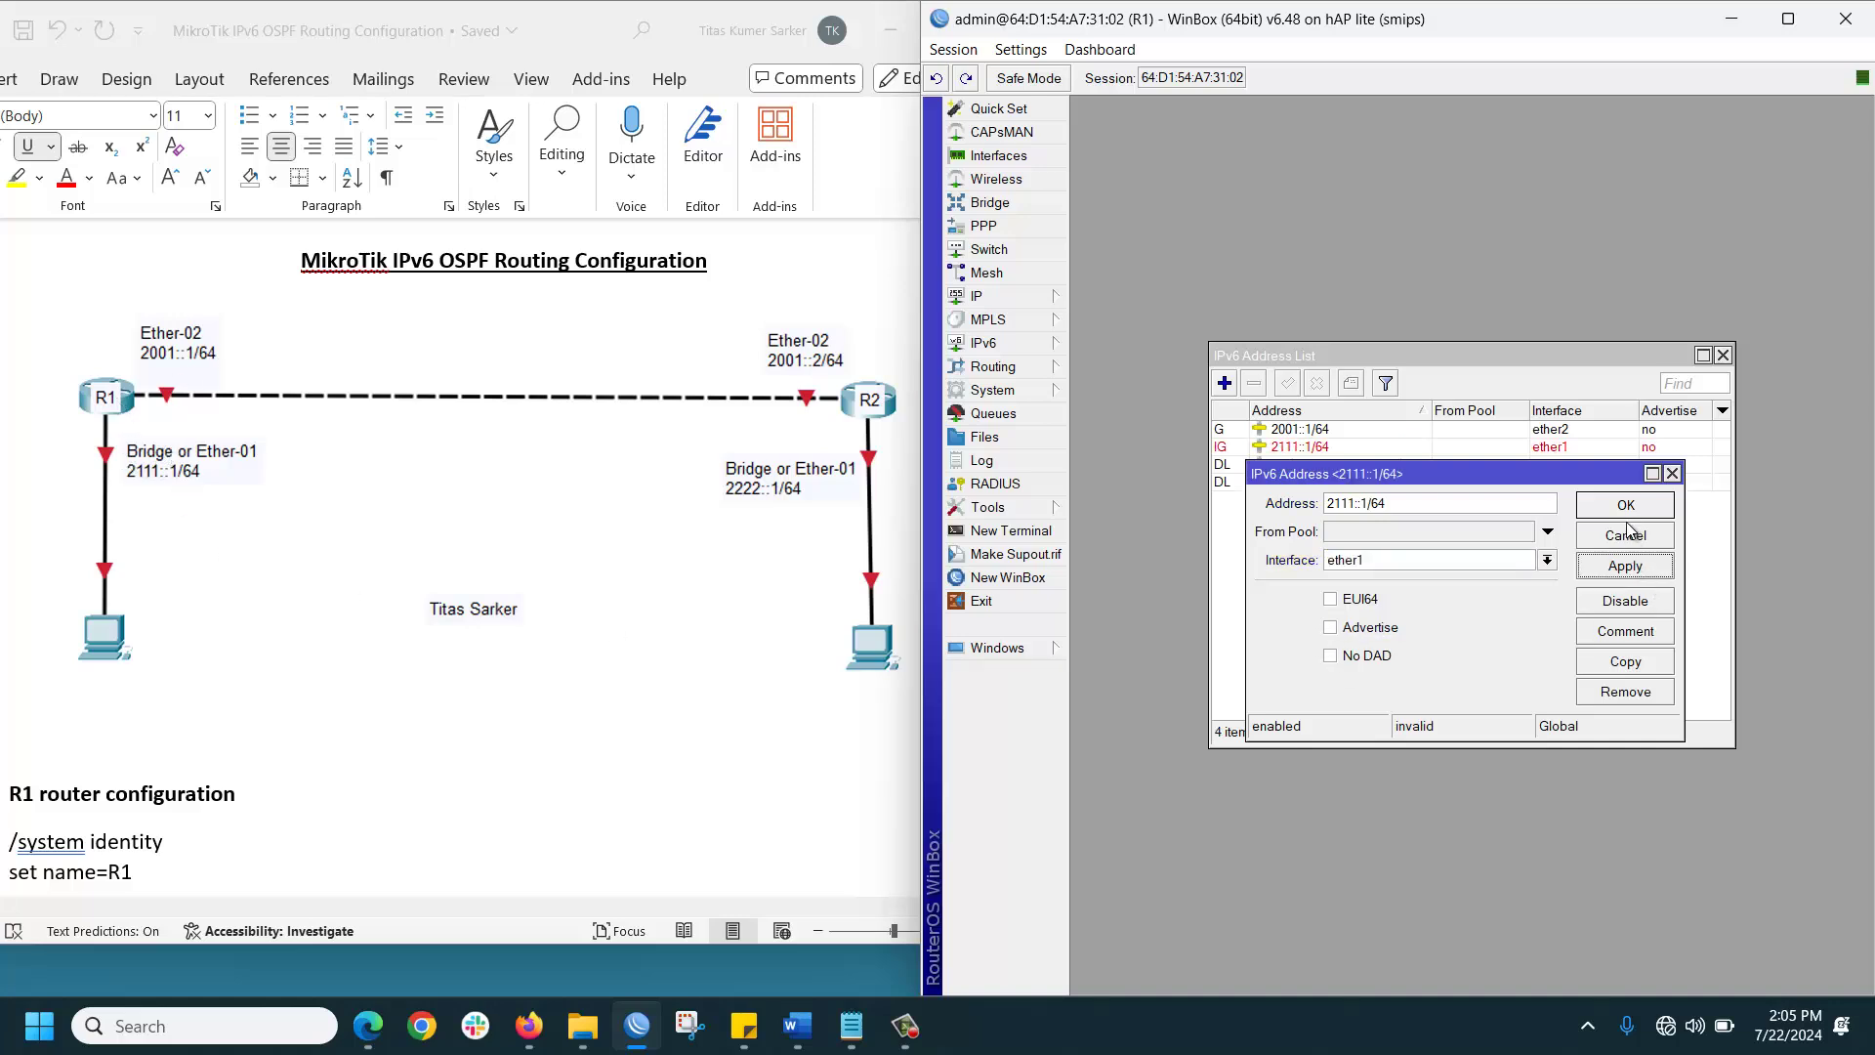
click(1626, 505)
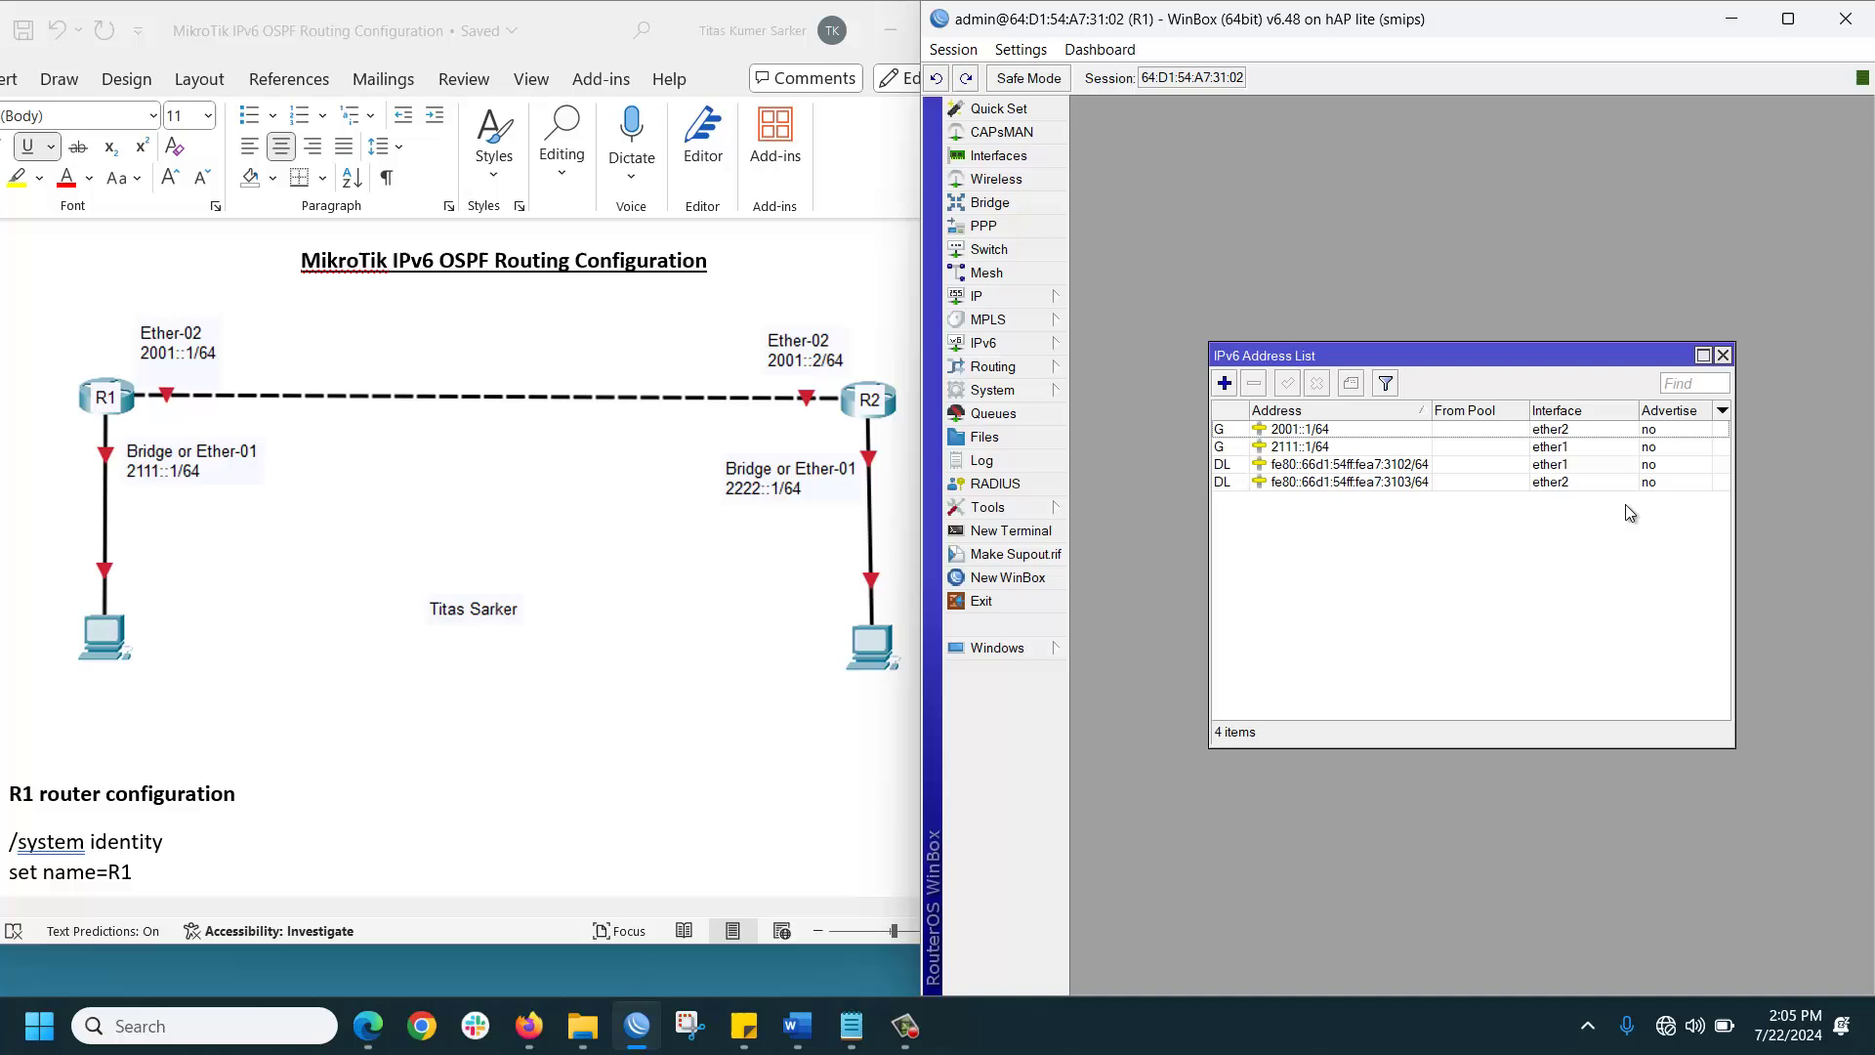
Step: Set the default OSPFv3 instance's router ID to 1.1.1.1
click(1016, 368)
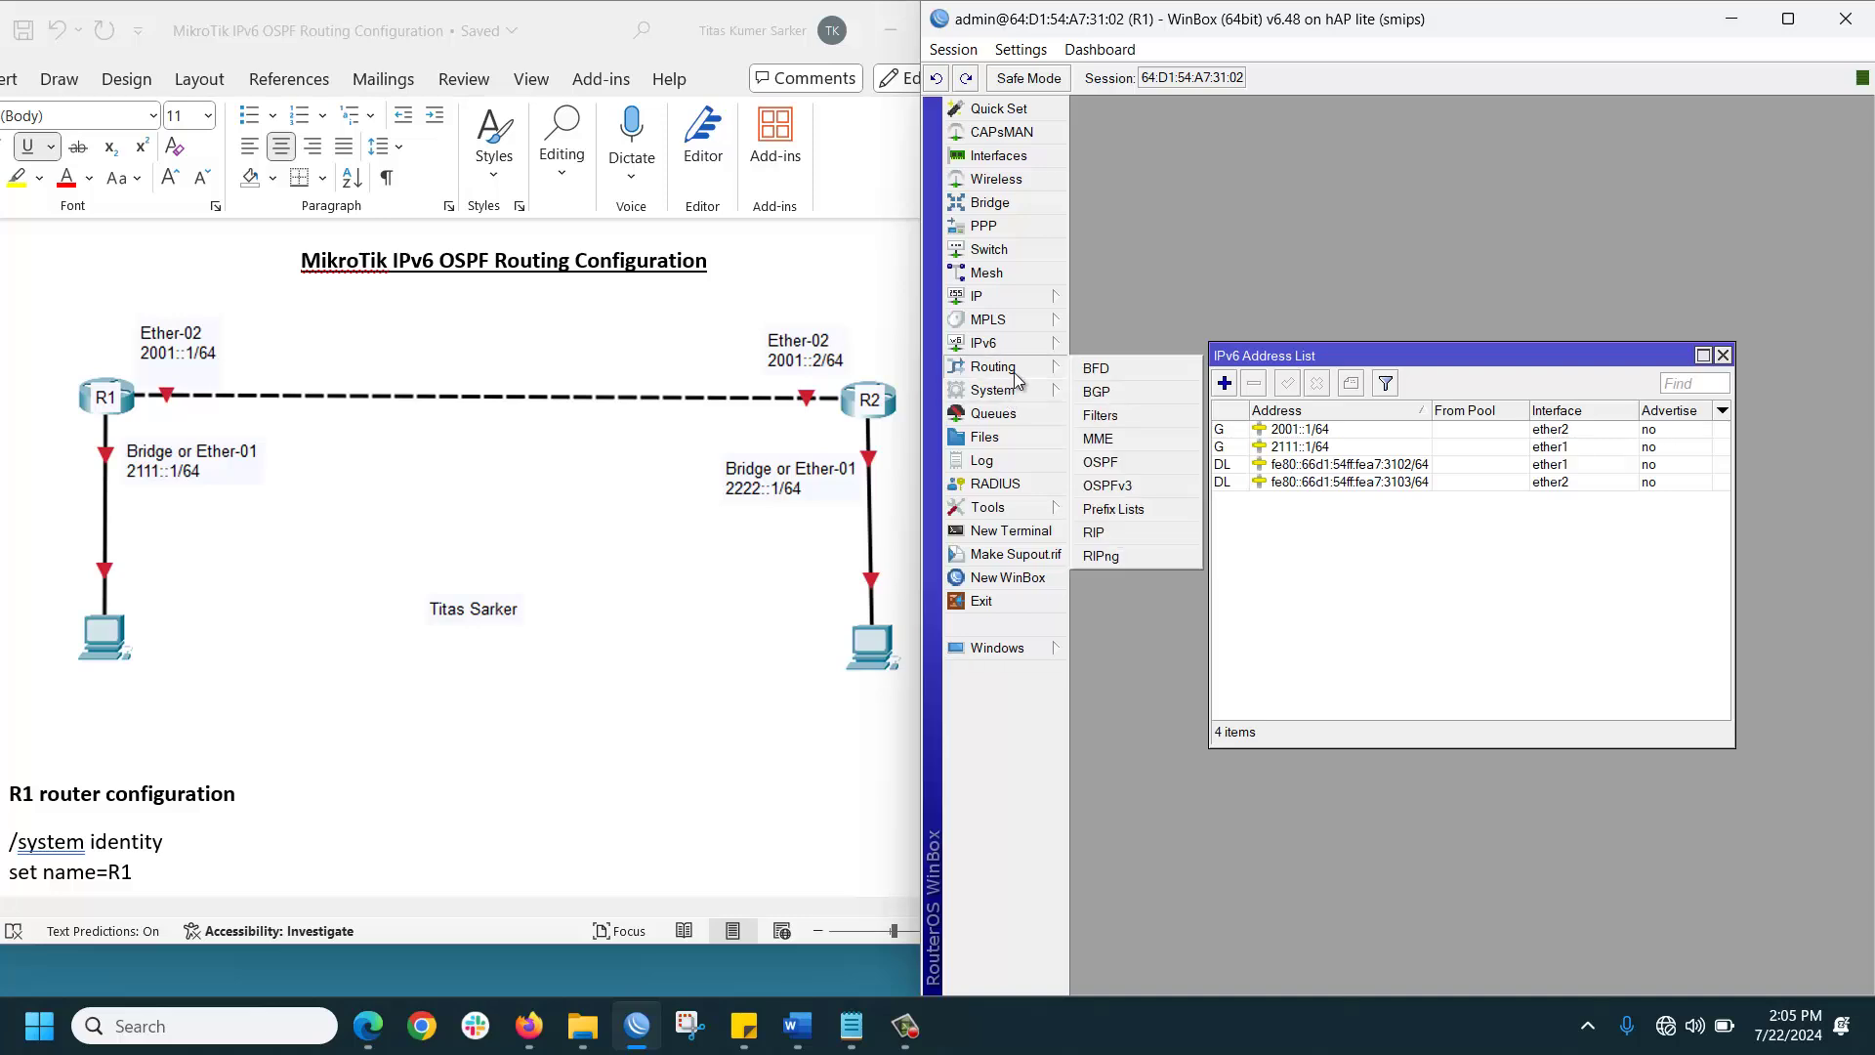
click(1106, 485)
click(1213, 372)
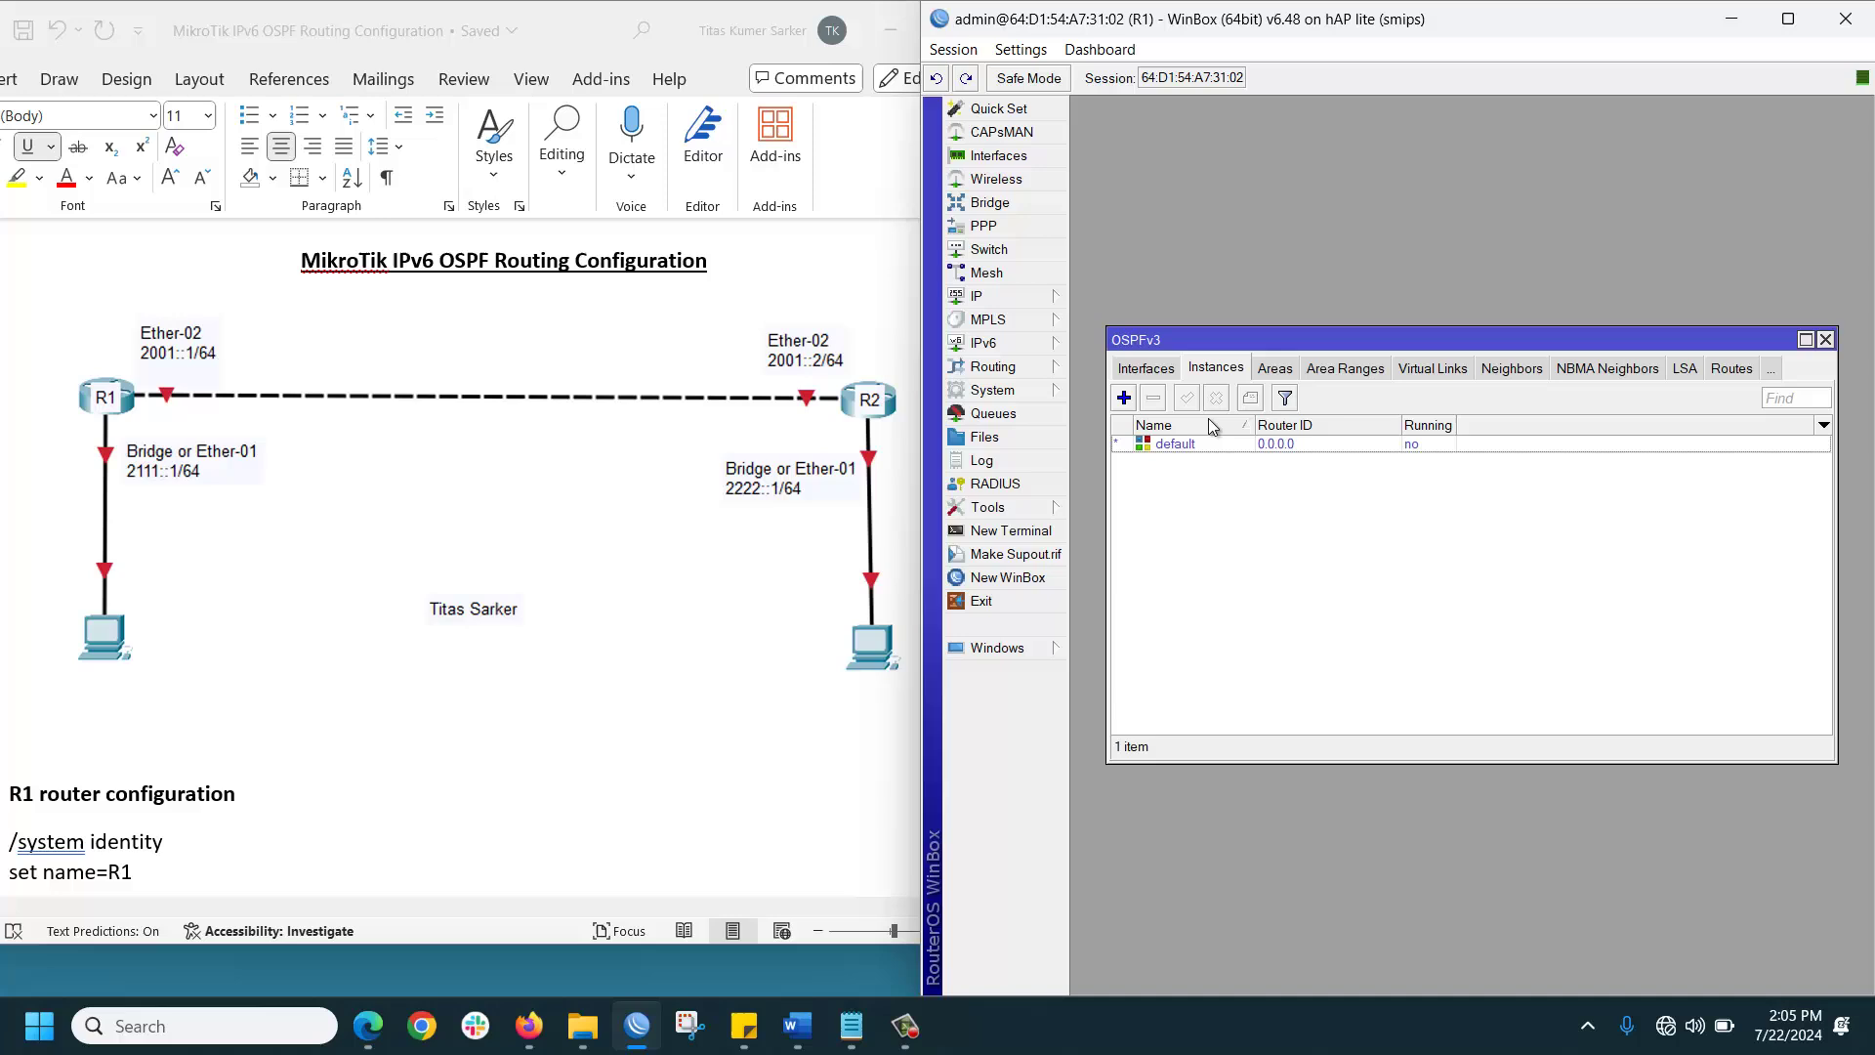
double_click(1208, 444)
drag(1489, 478, 1330, 500)
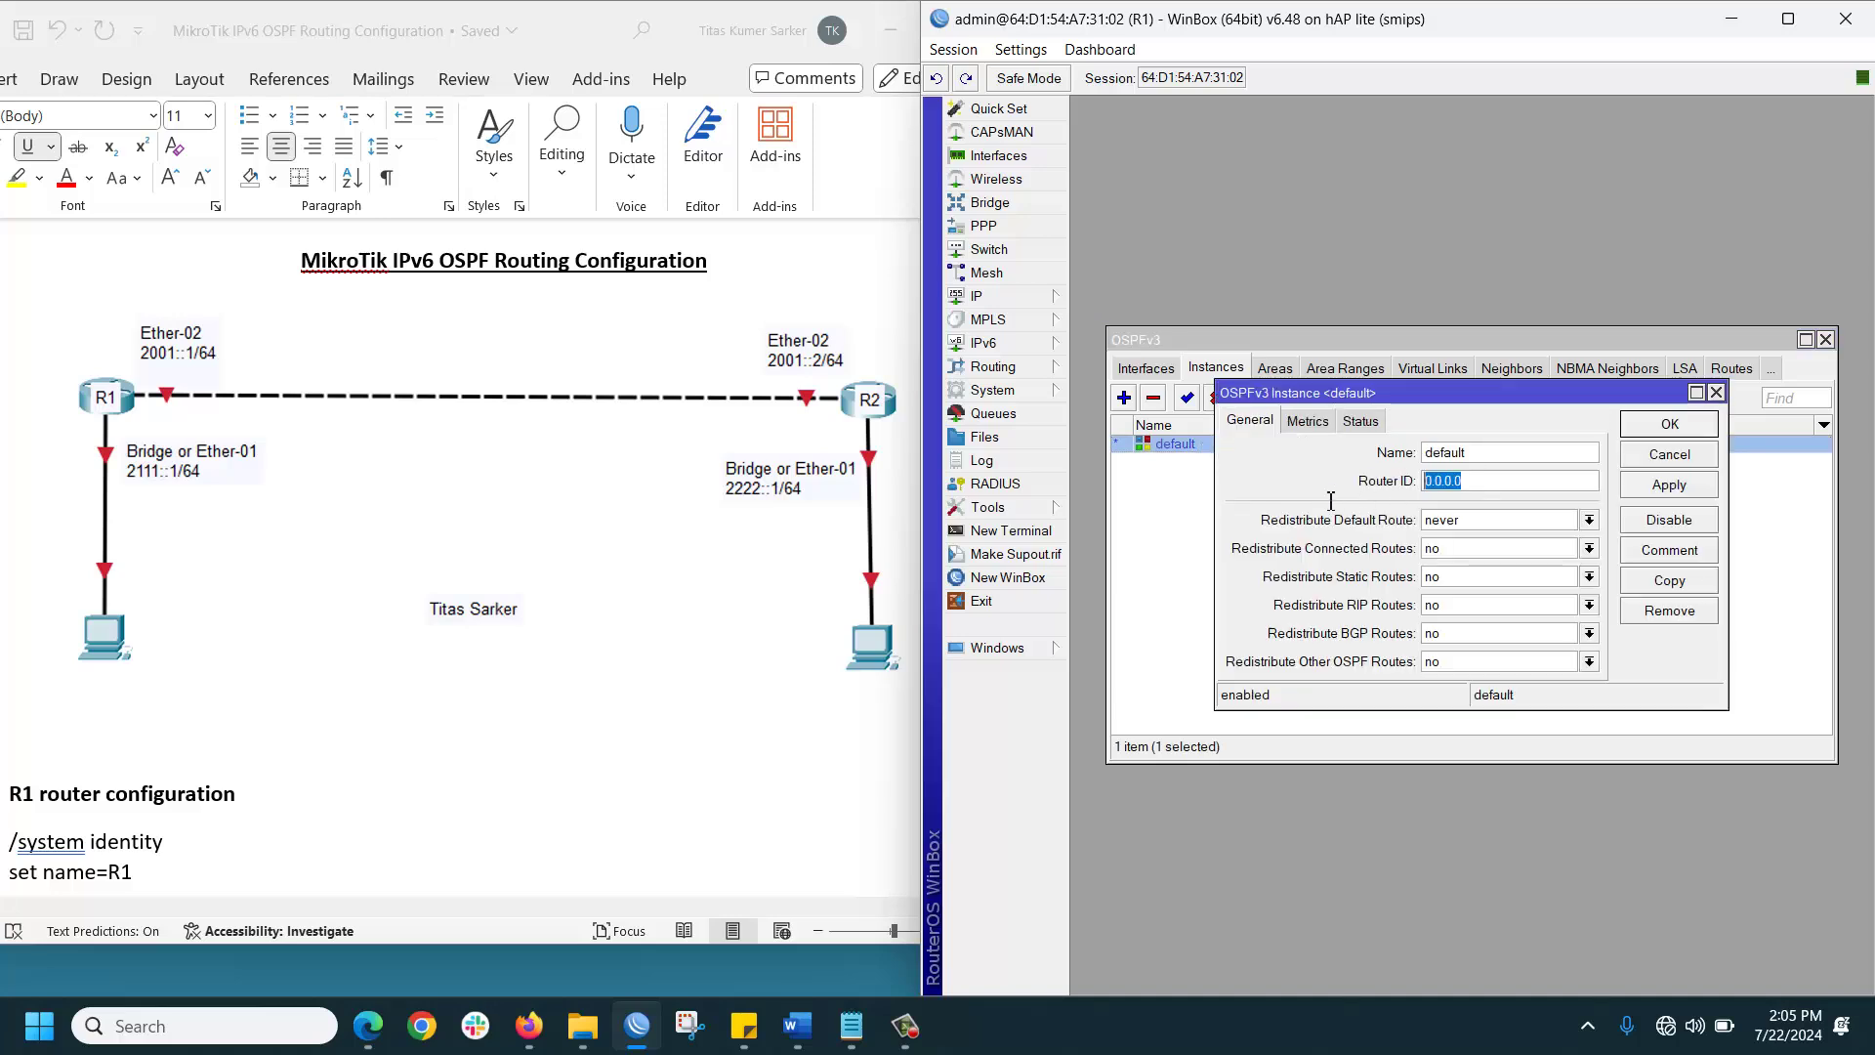
text(1.1.1.1)
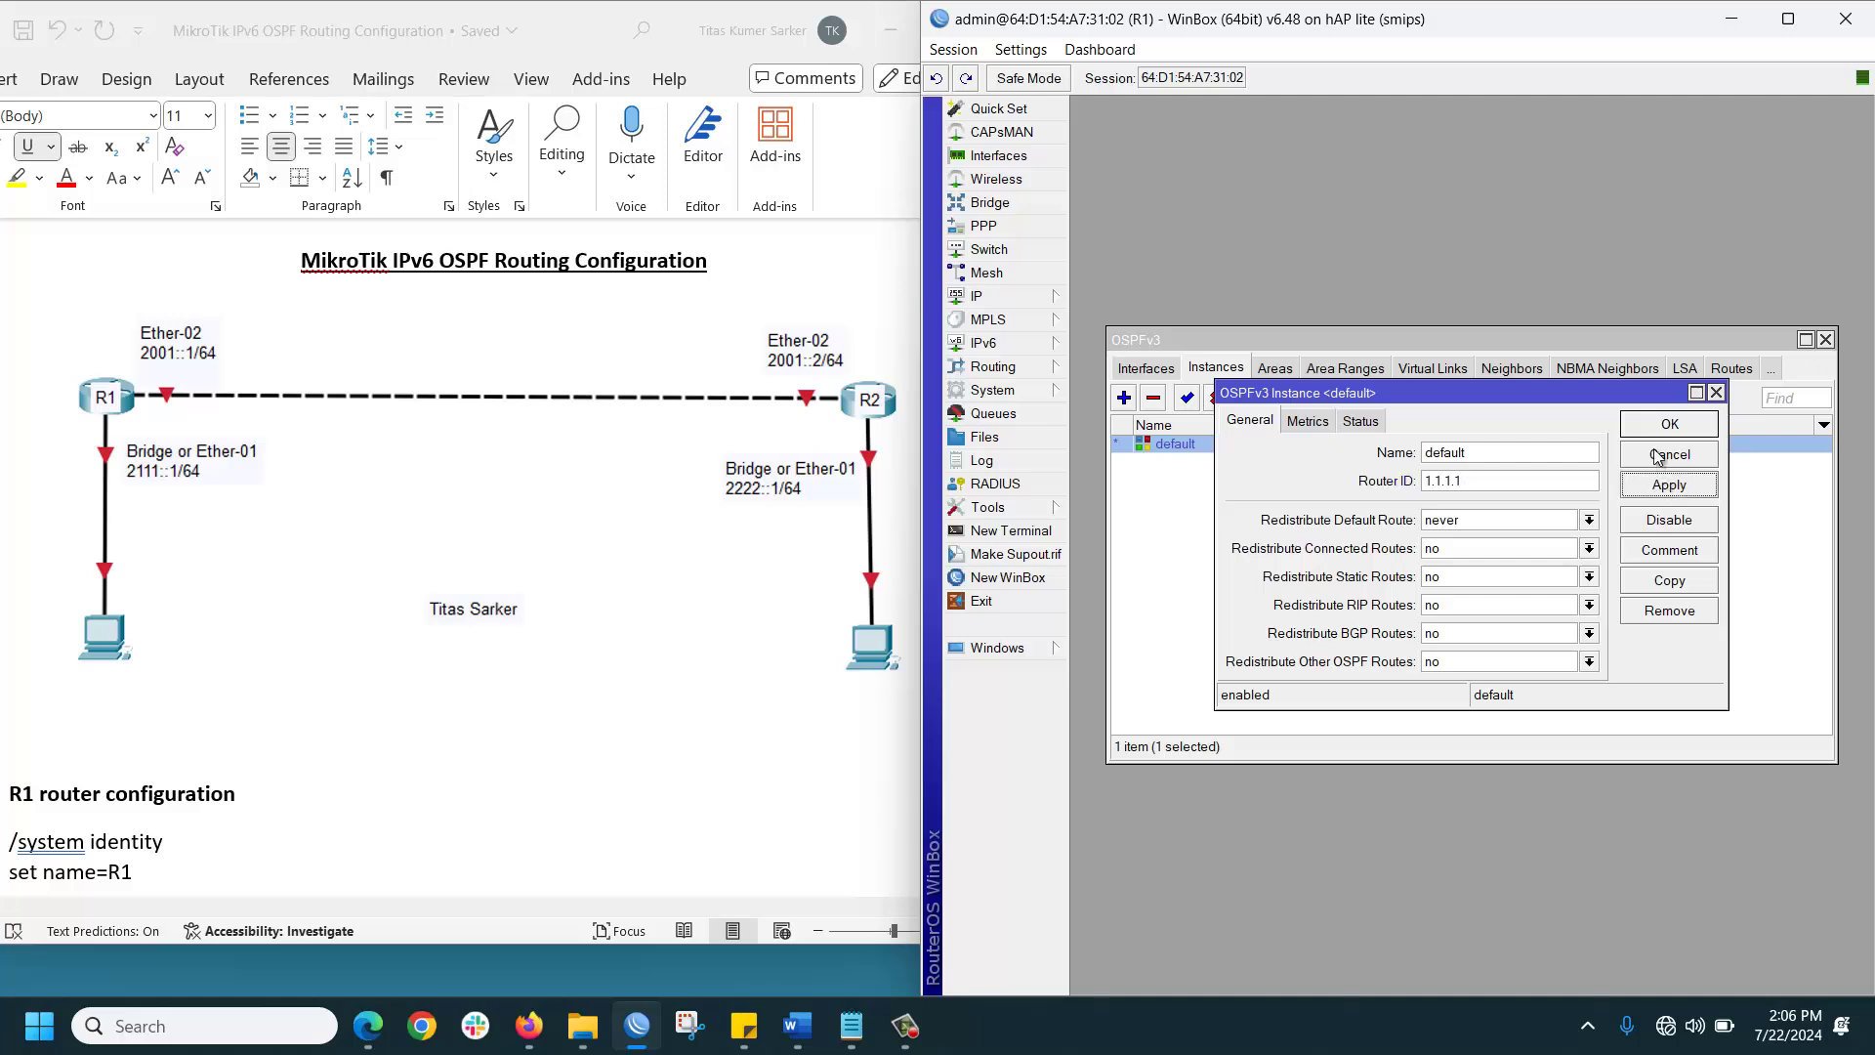
click(1656, 429)
Step: Add ether1 and ether2 as backbone-area OSPFv3 interfaces
click(1147, 368)
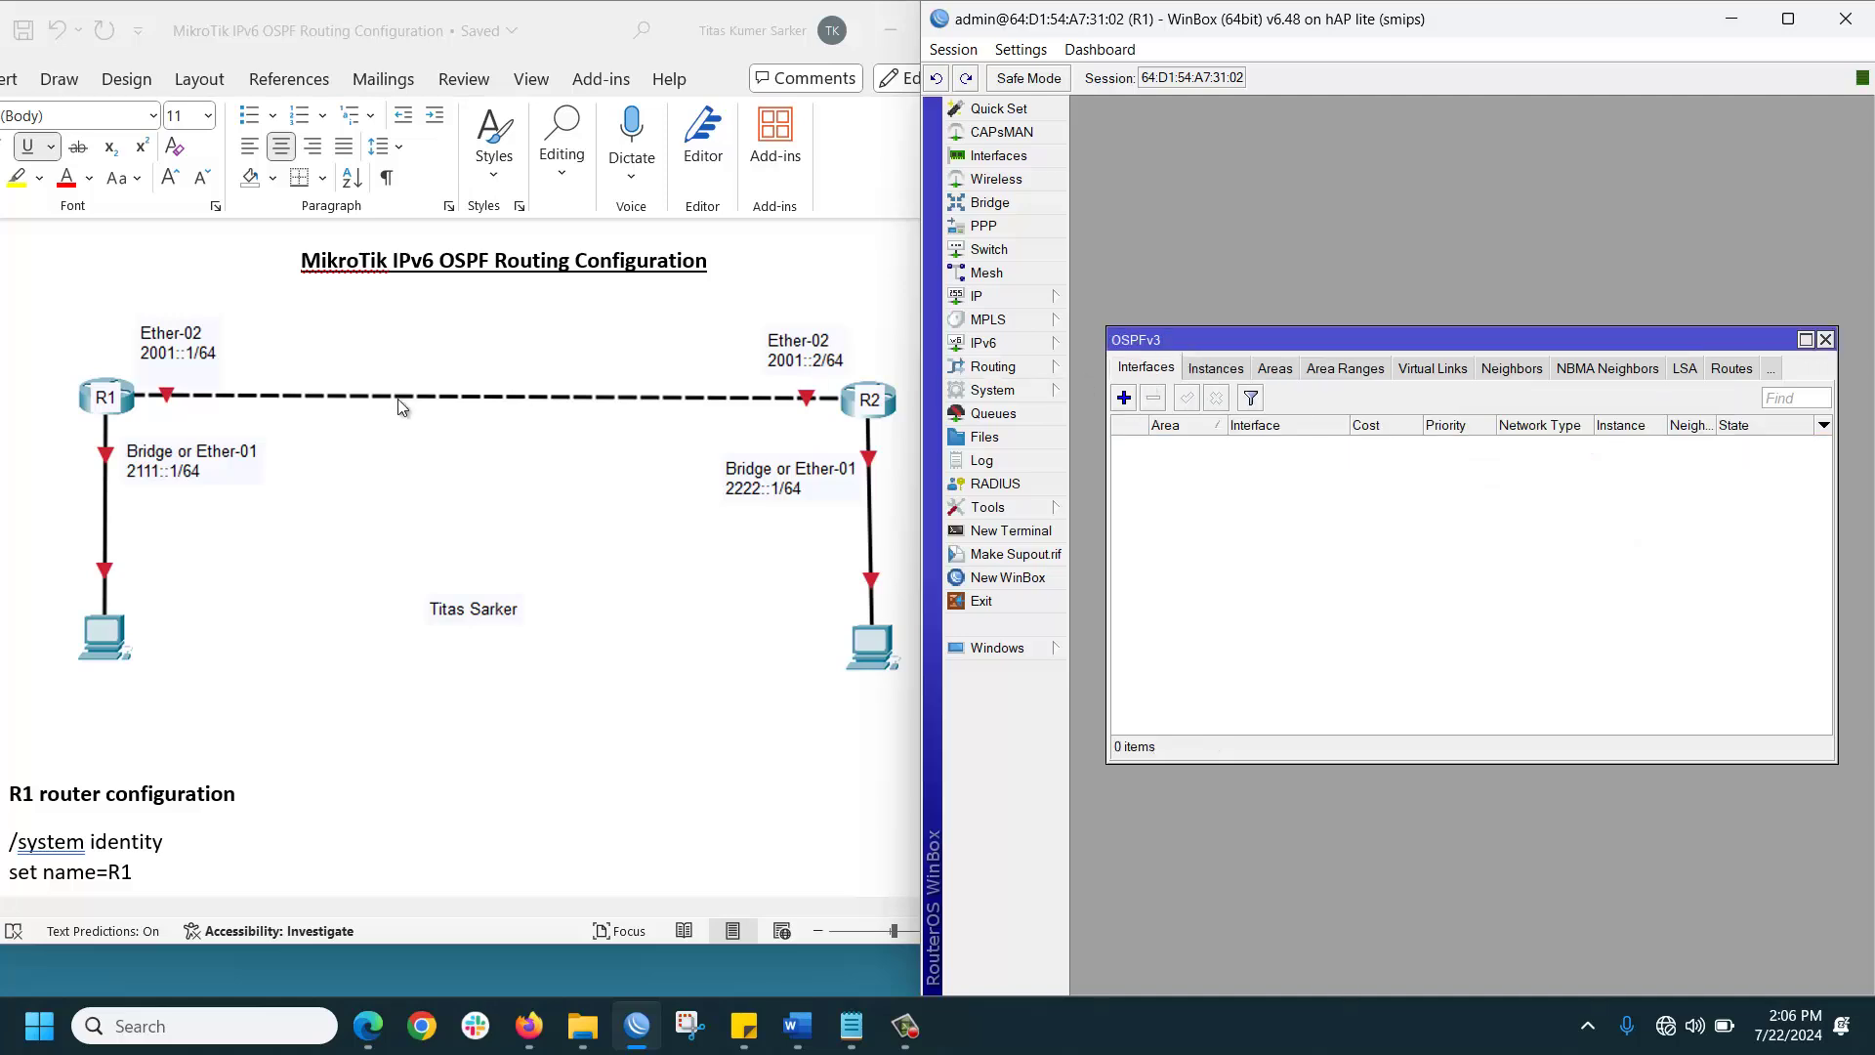
click(1124, 398)
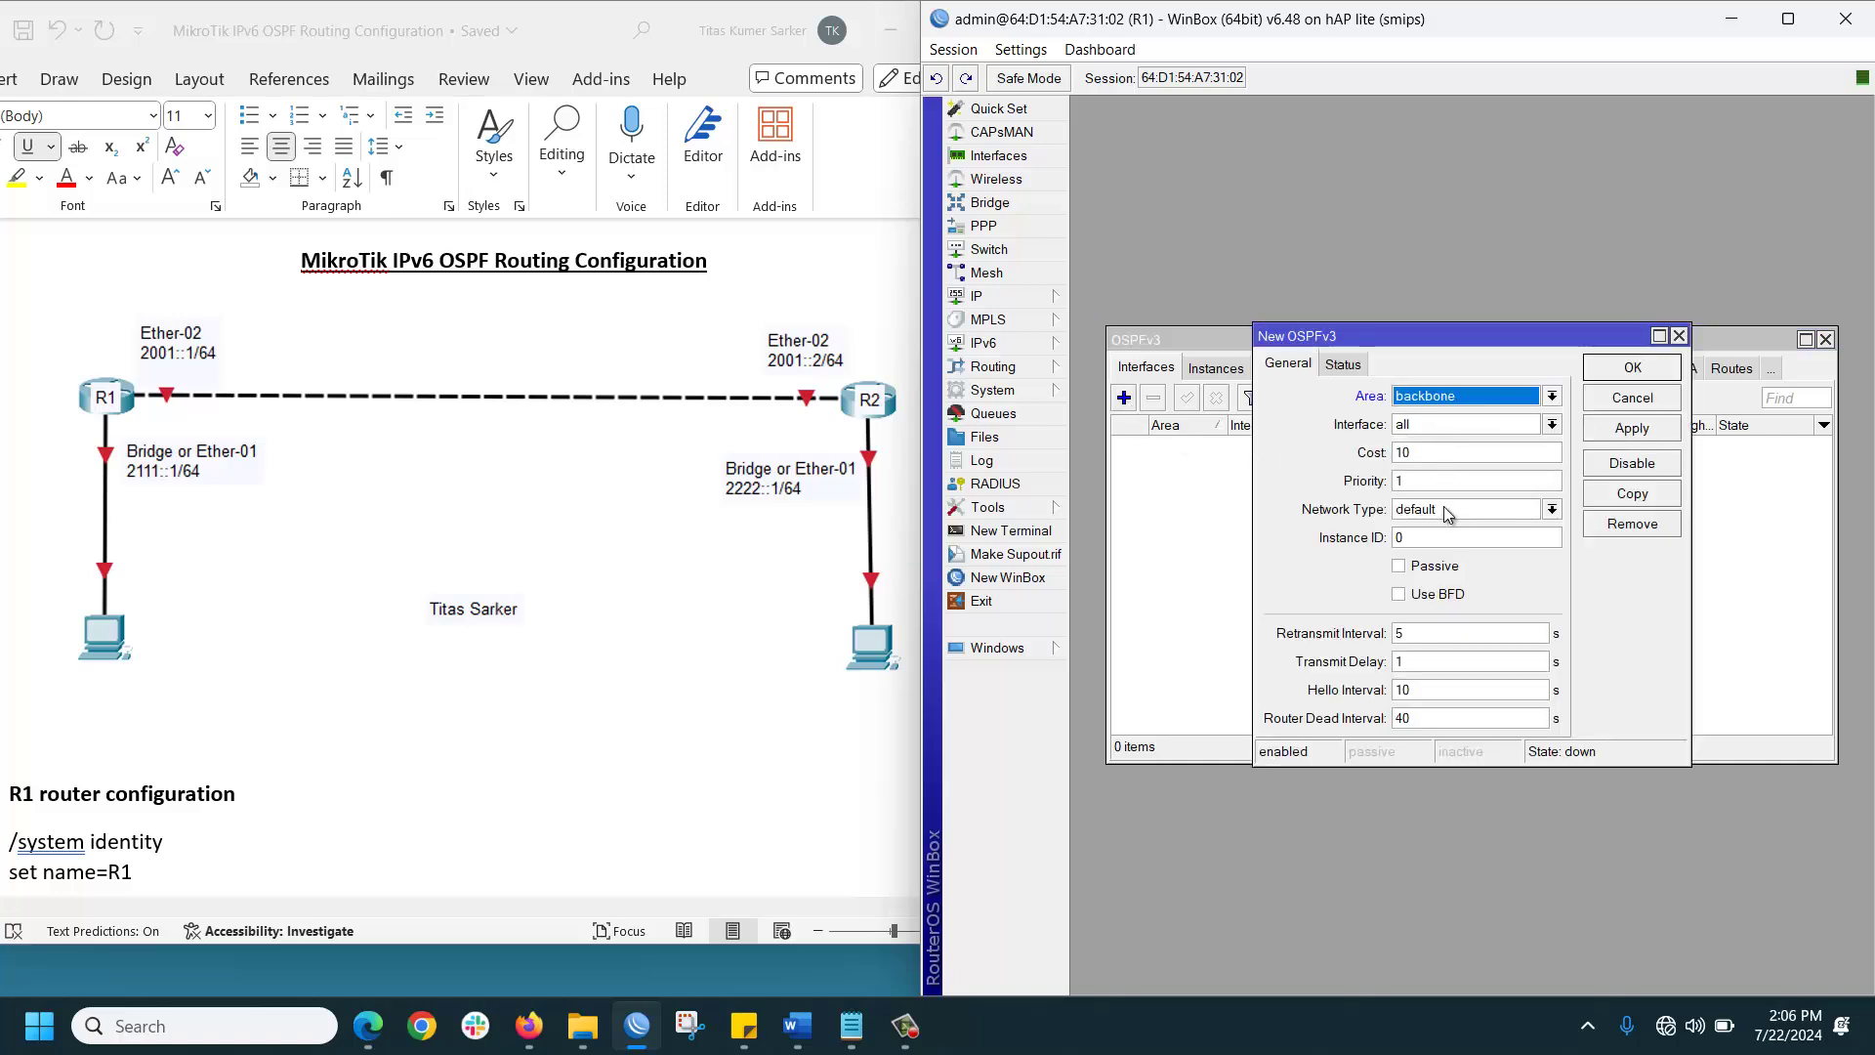
click(1548, 425)
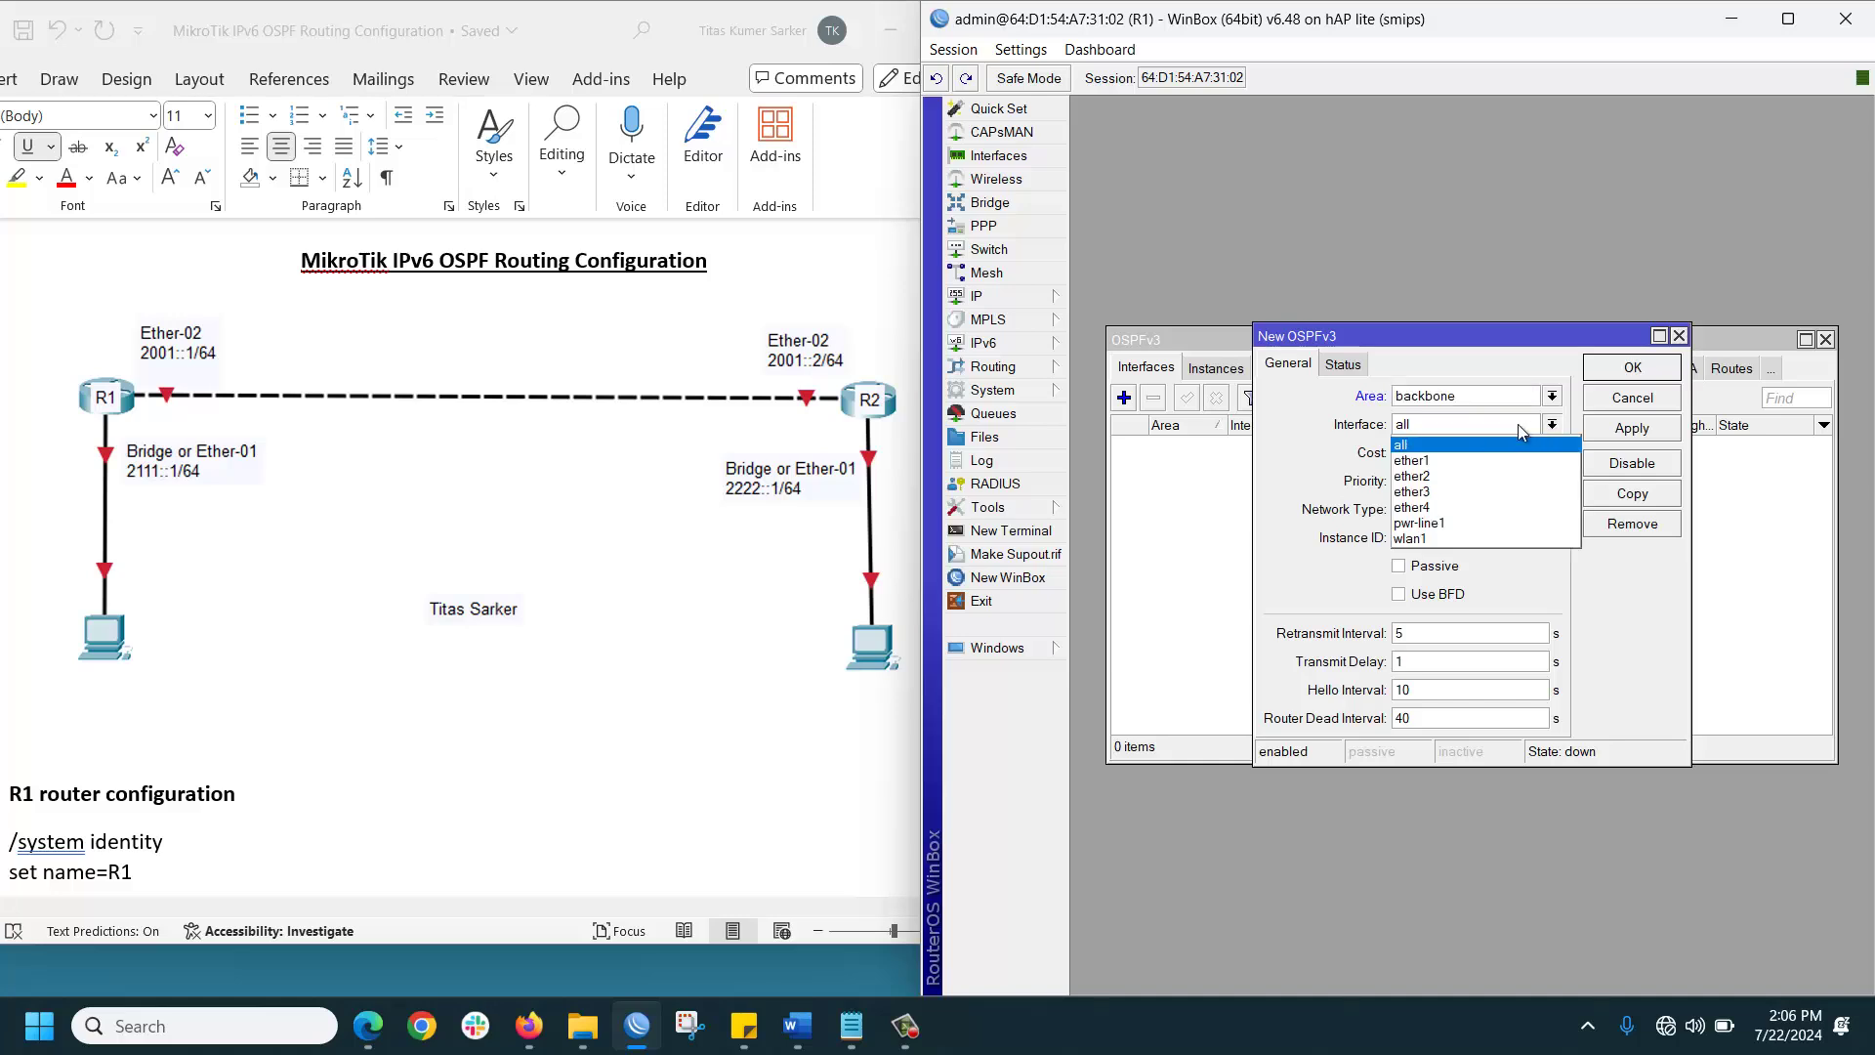
click(1434, 461)
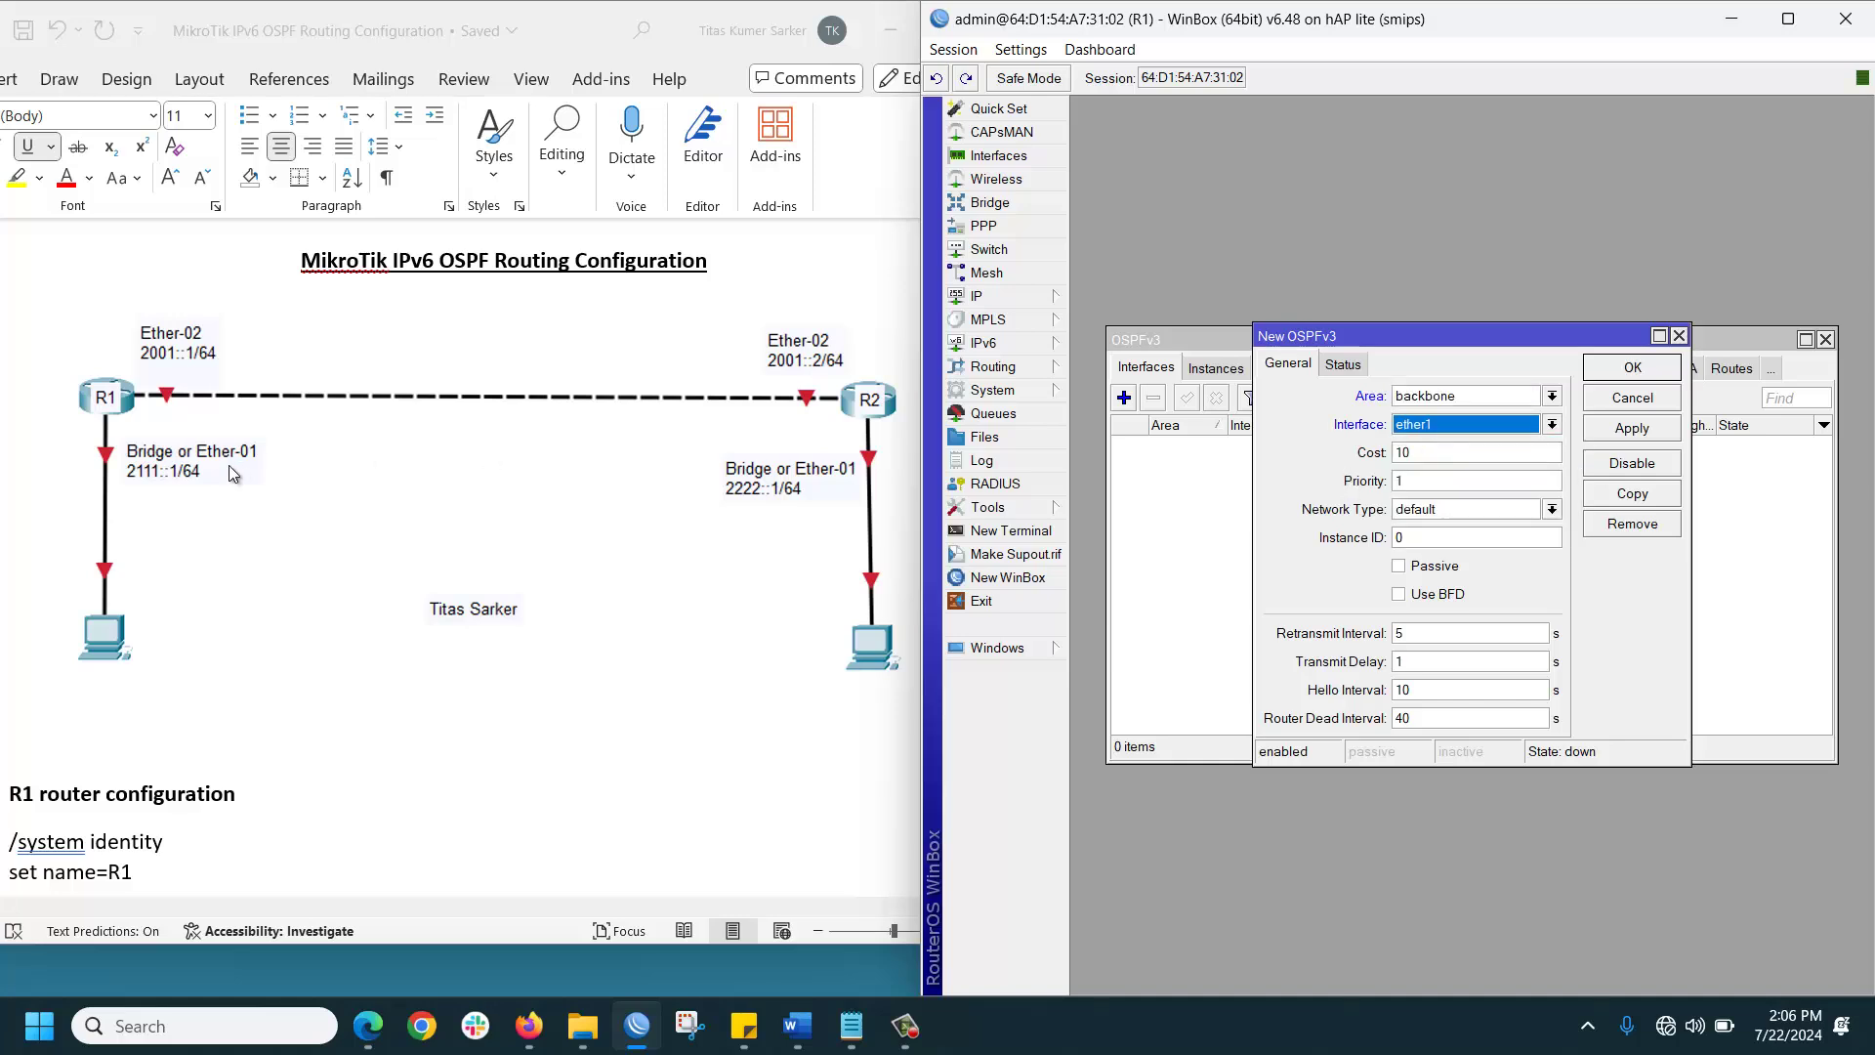
click(1606, 428)
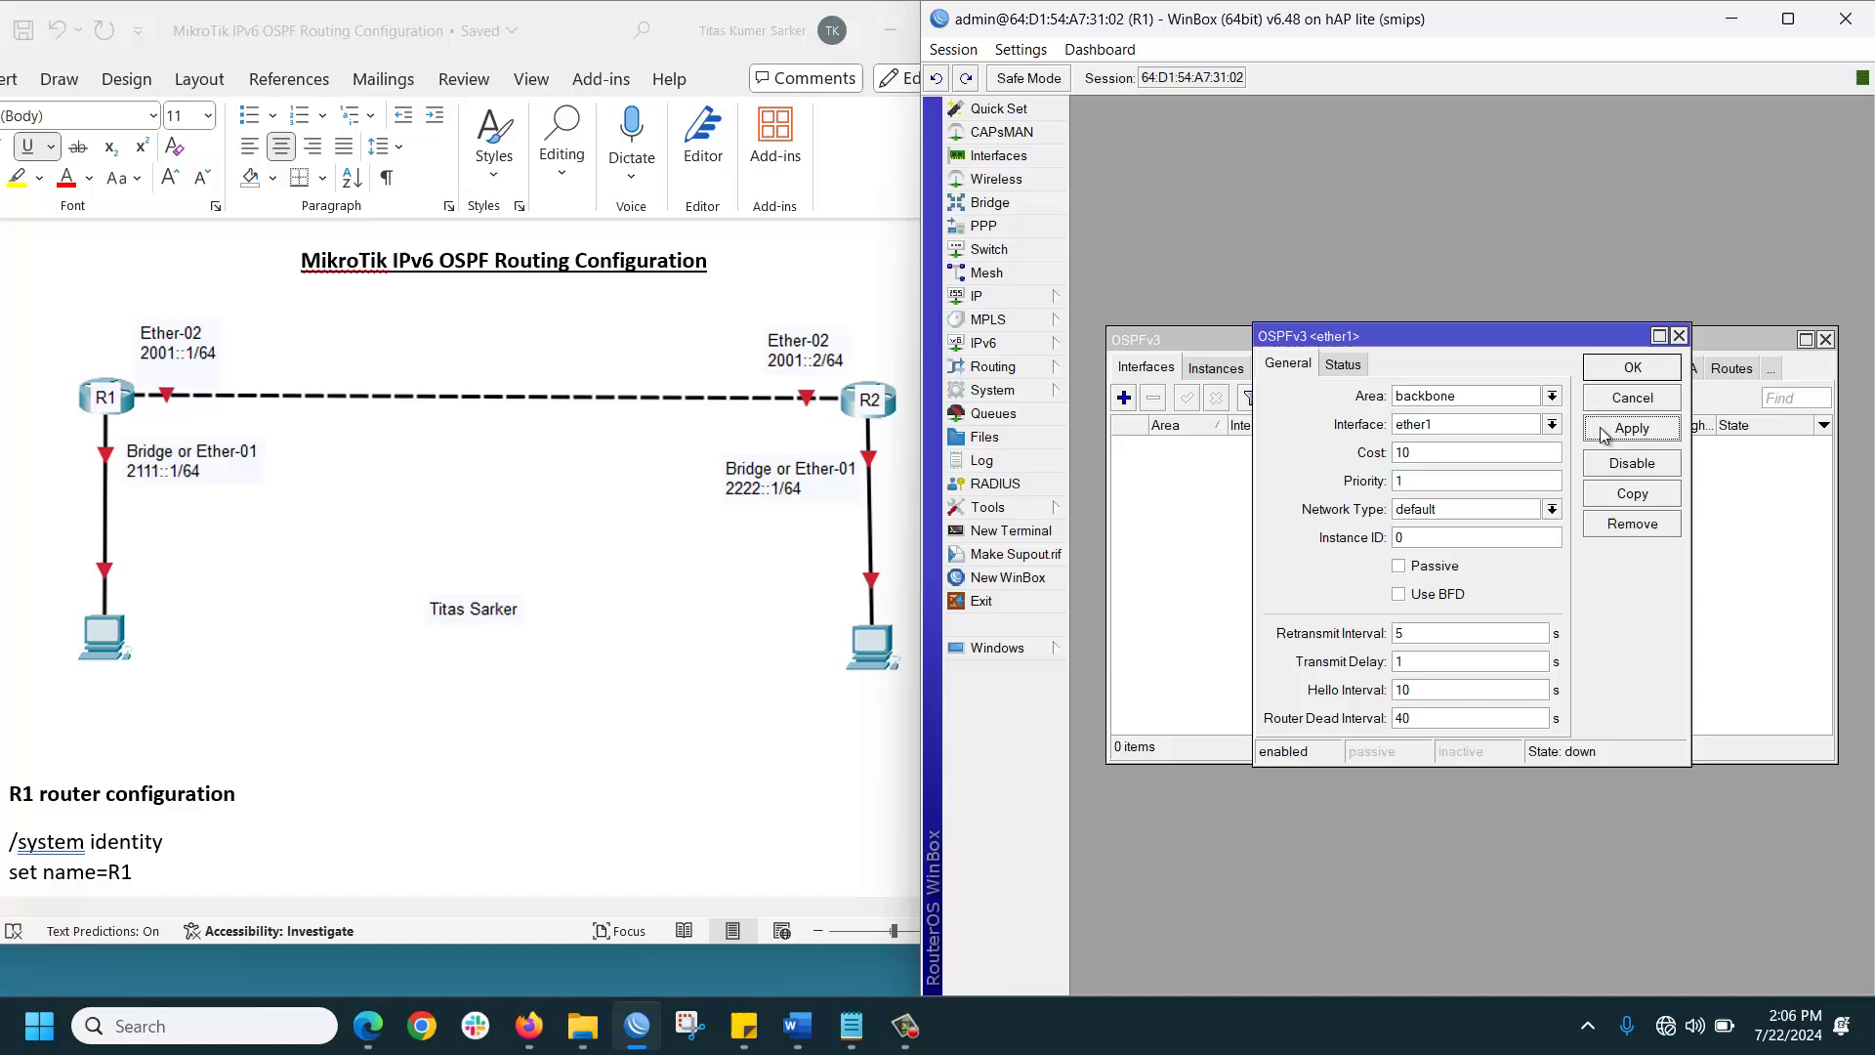
click(1629, 368)
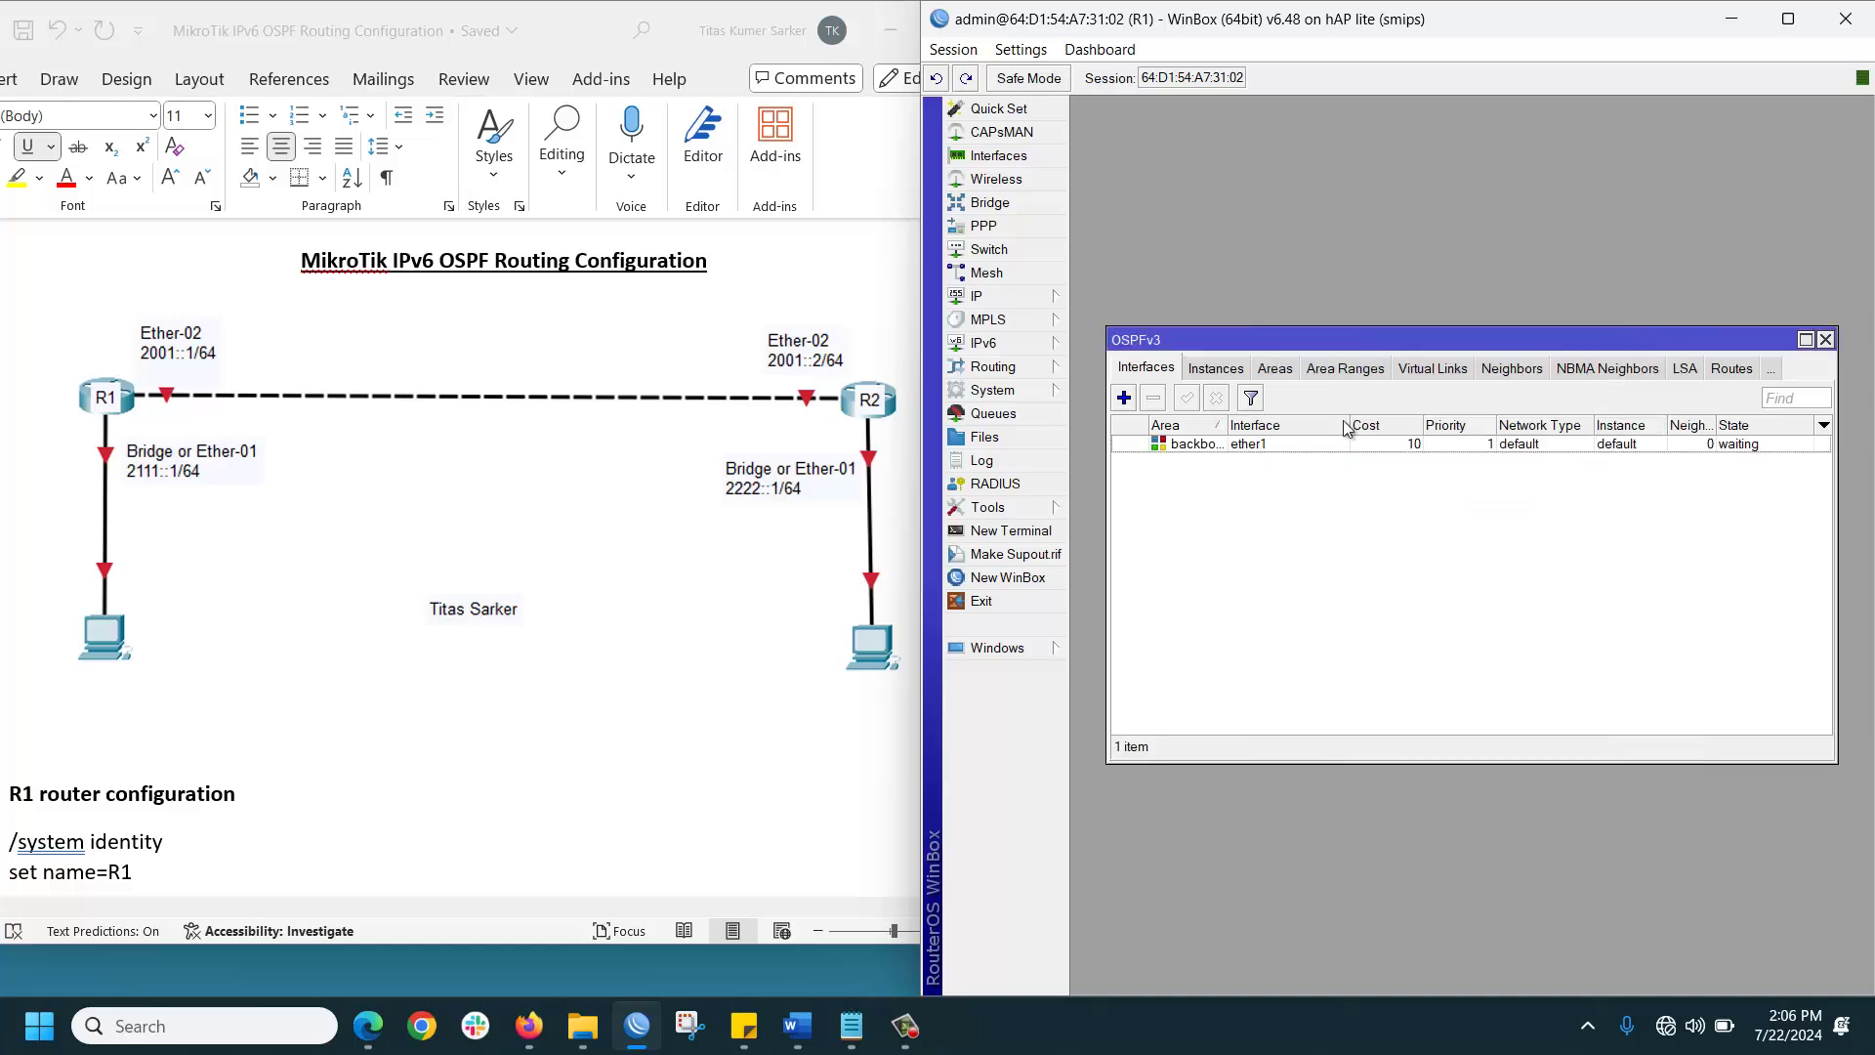
click(1123, 400)
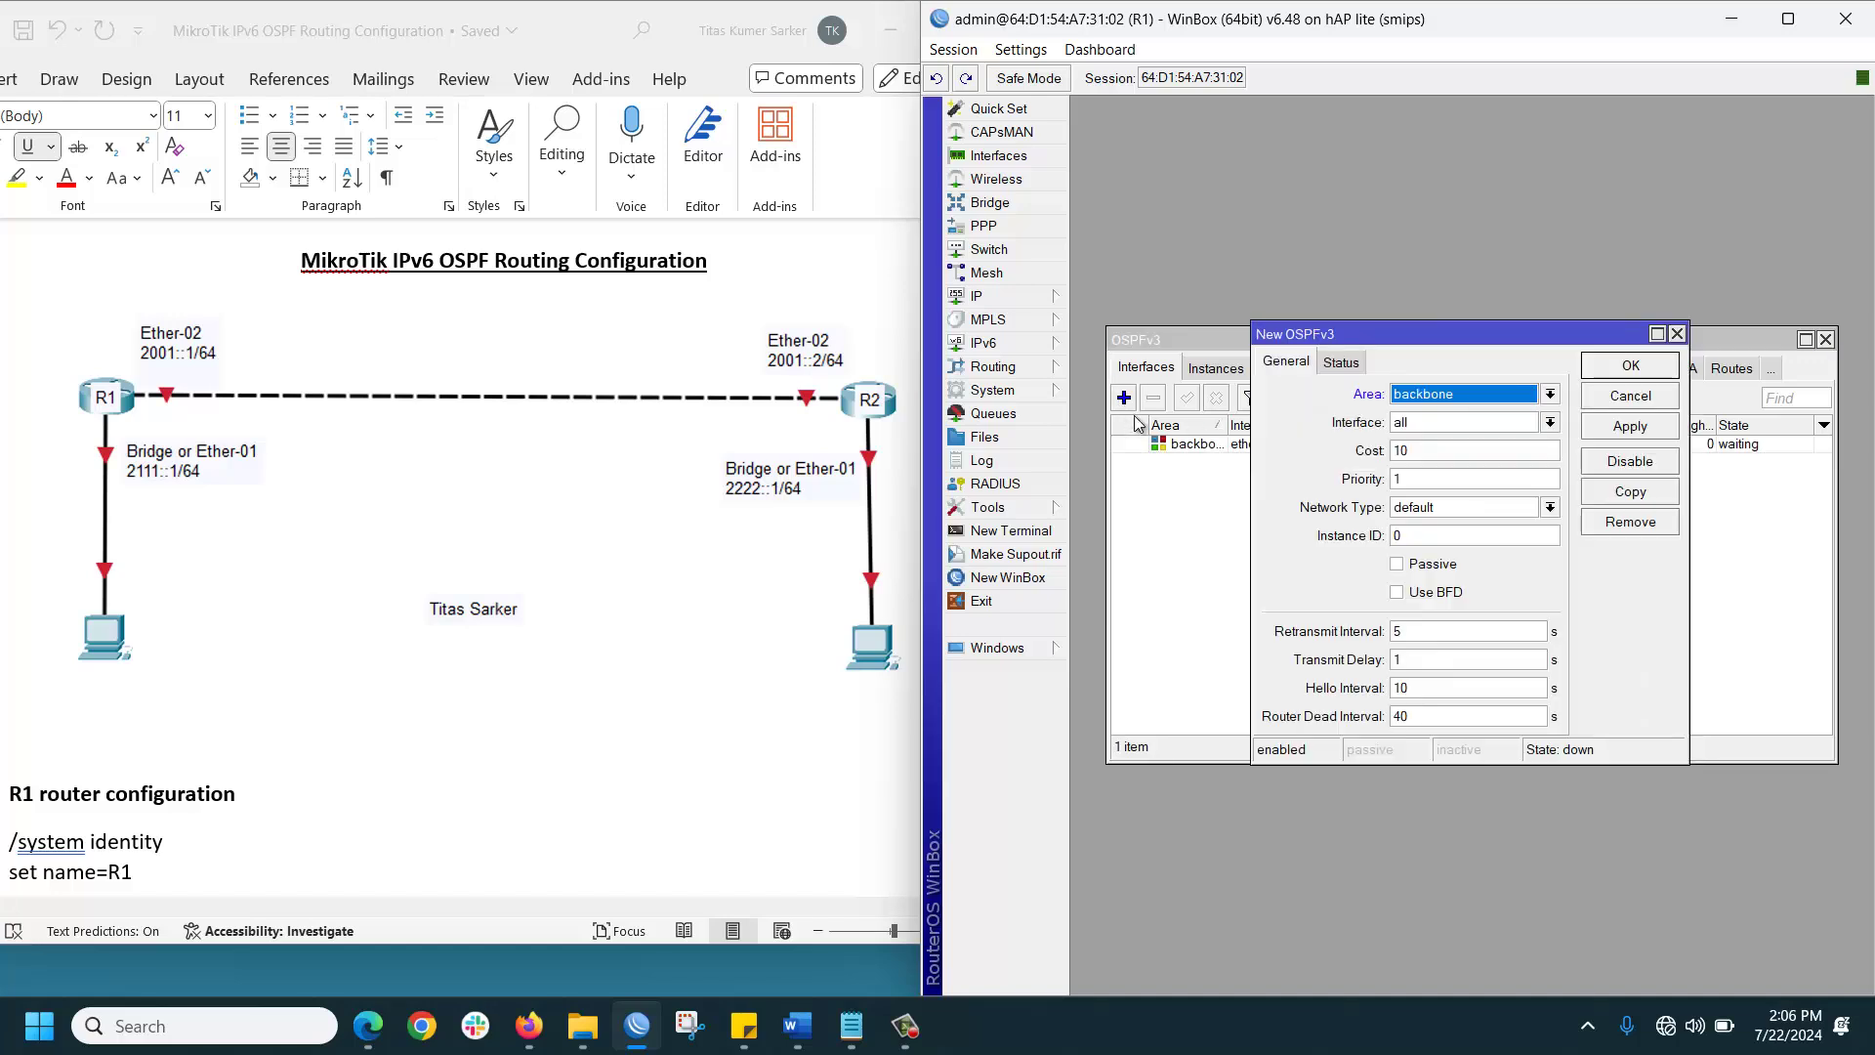
click(1431, 423)
click(1414, 474)
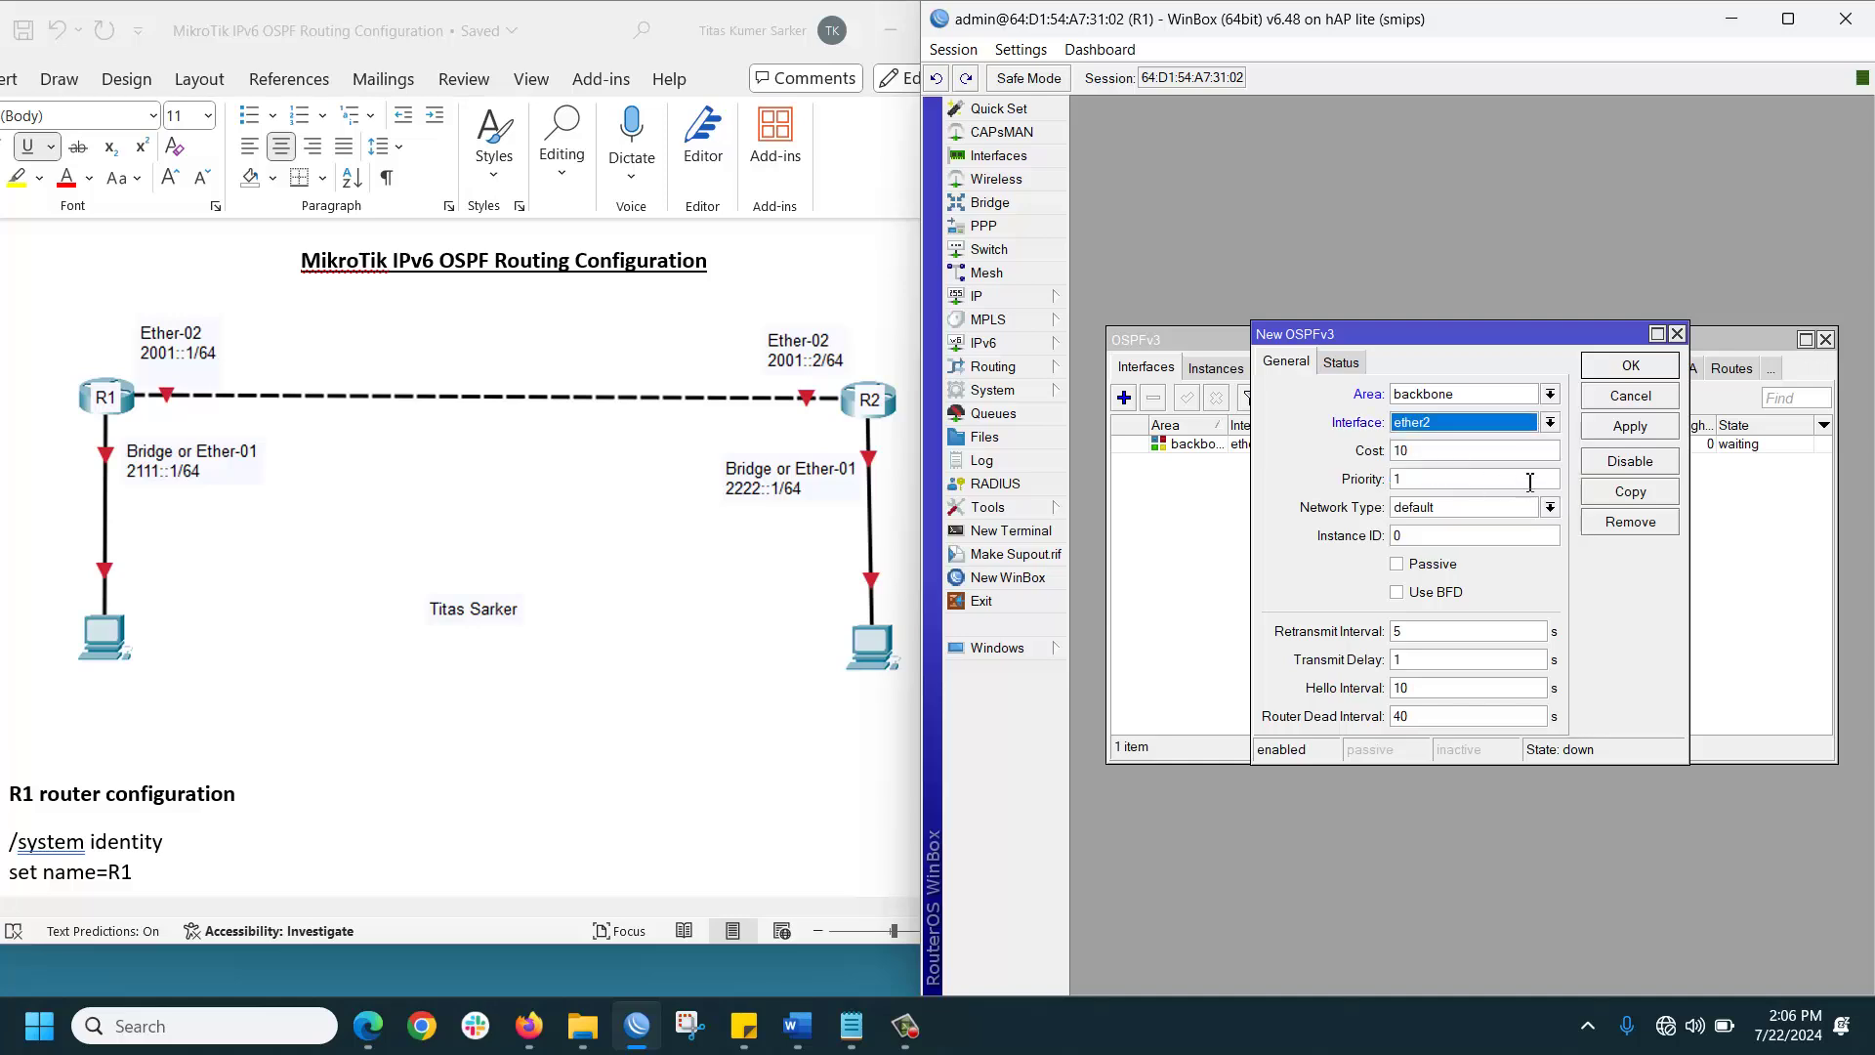
click(1619, 431)
click(1620, 369)
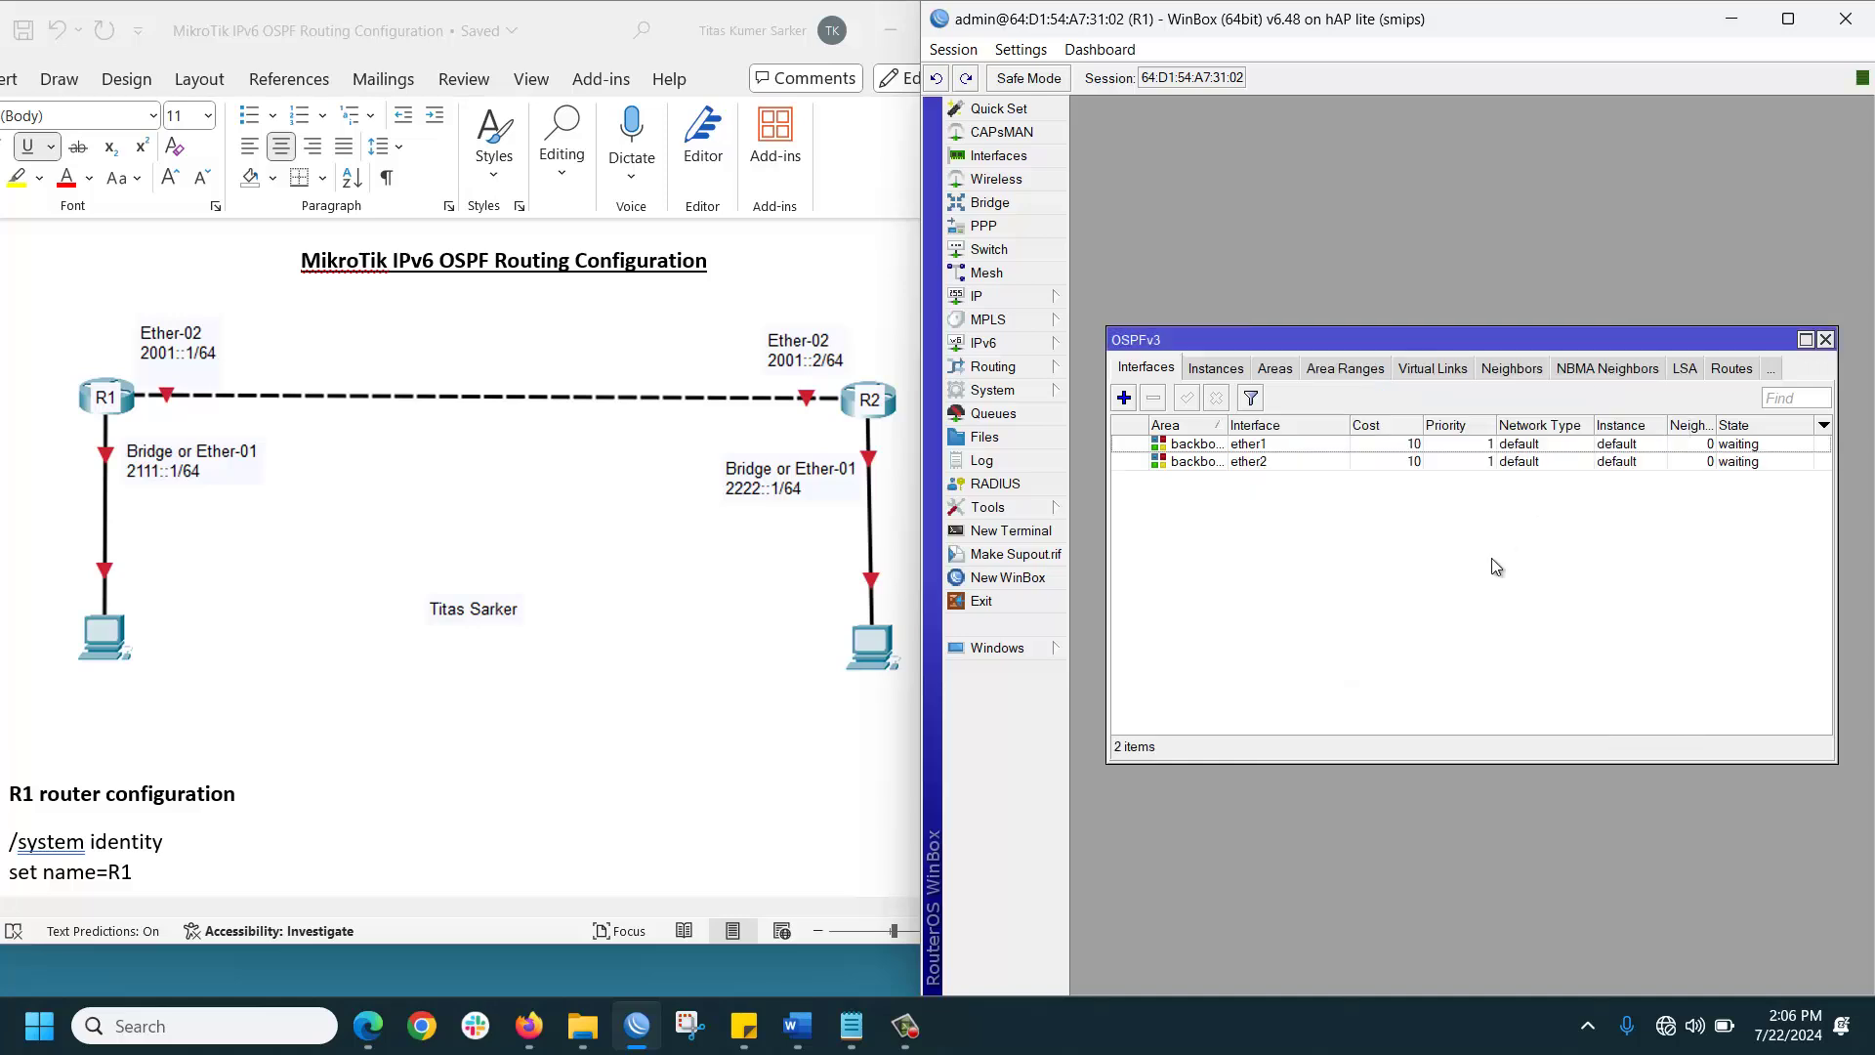
Step: Bring up the Notepad checklist and highlight the completed Steps 01–04
click(851, 1025)
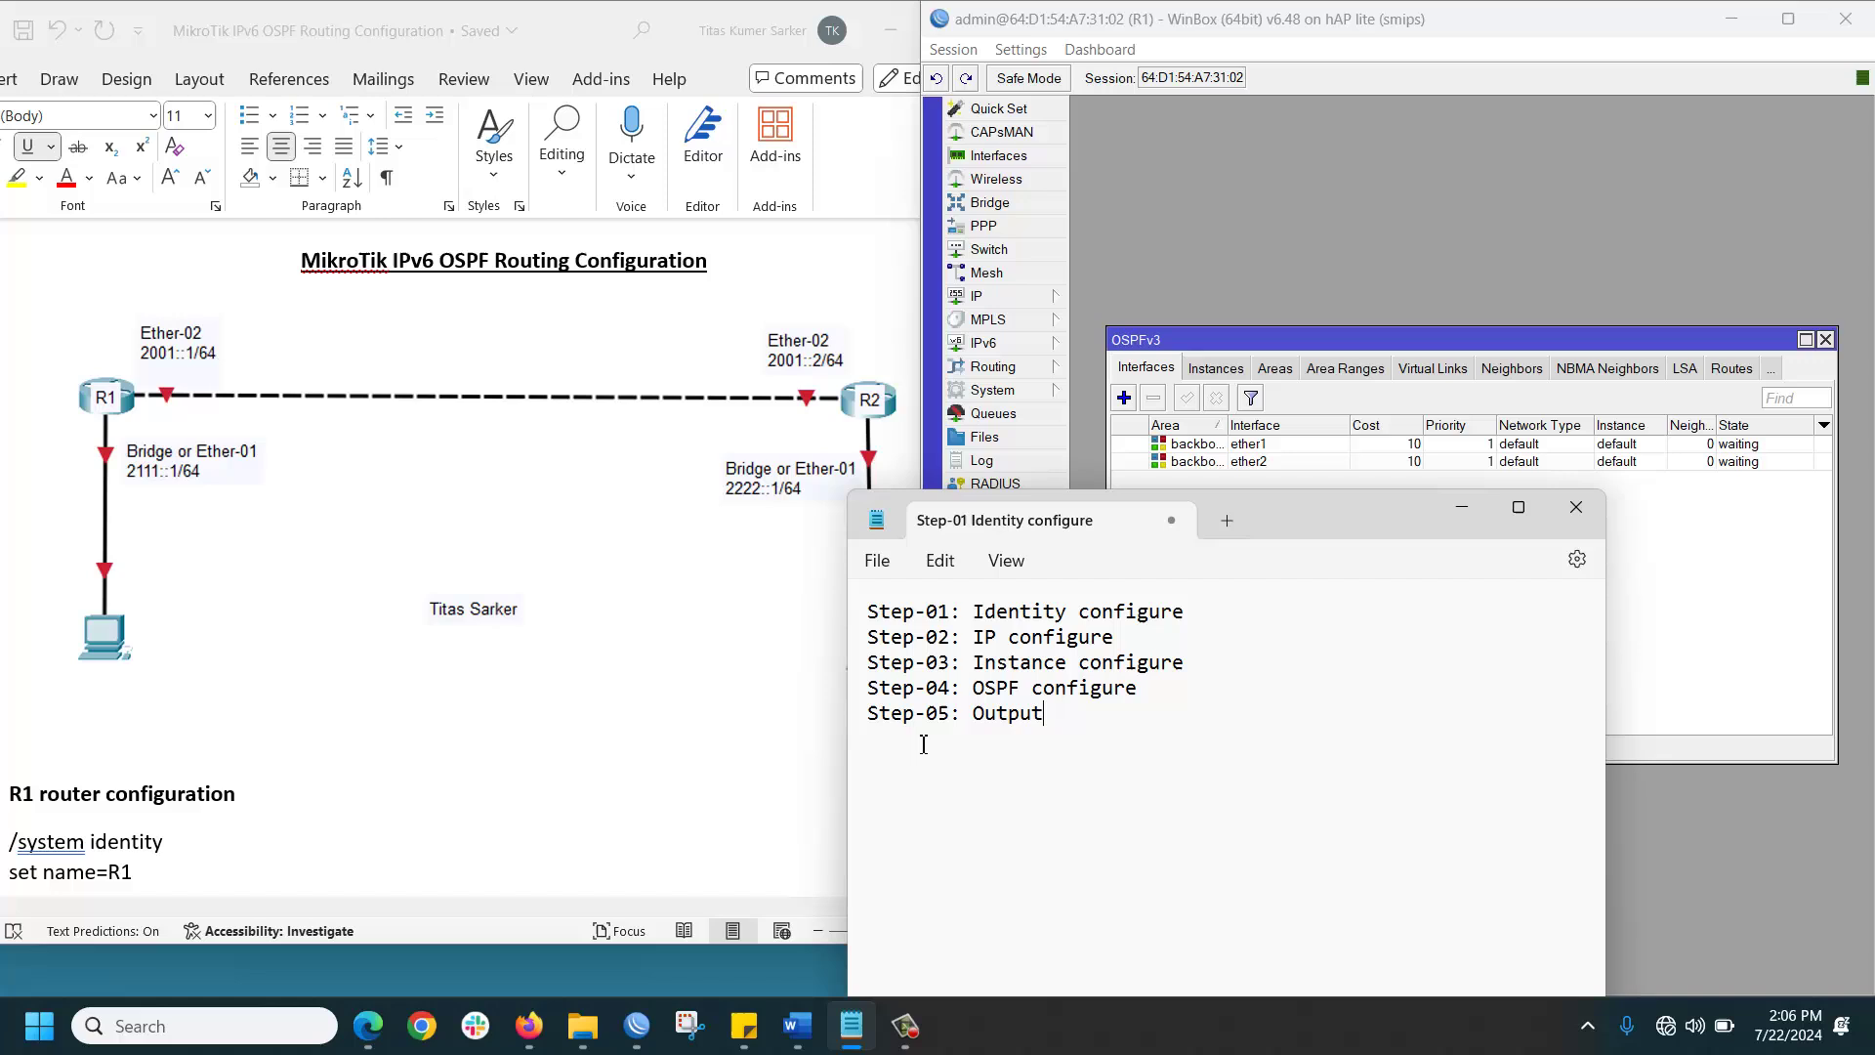
drag(973, 612, 1191, 690)
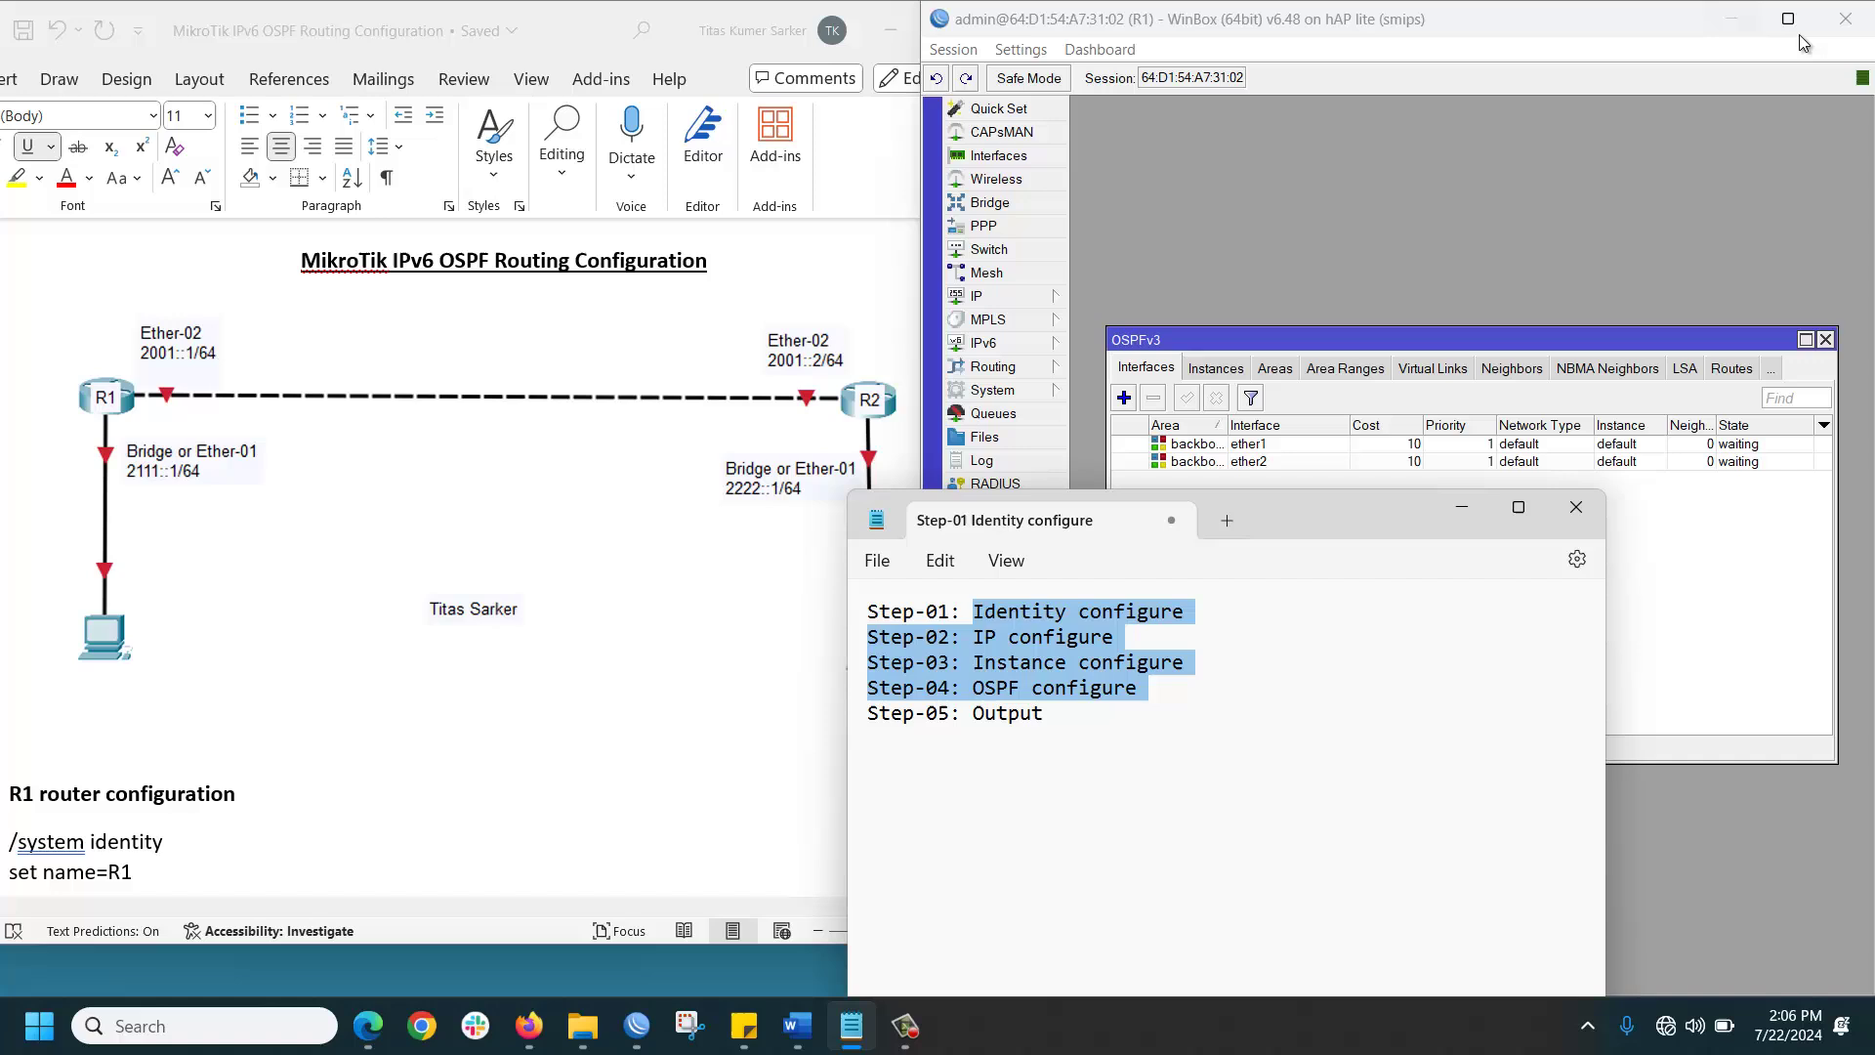
Step: Close R1's session and connect to the second router, skipping the password change
click(1849, 22)
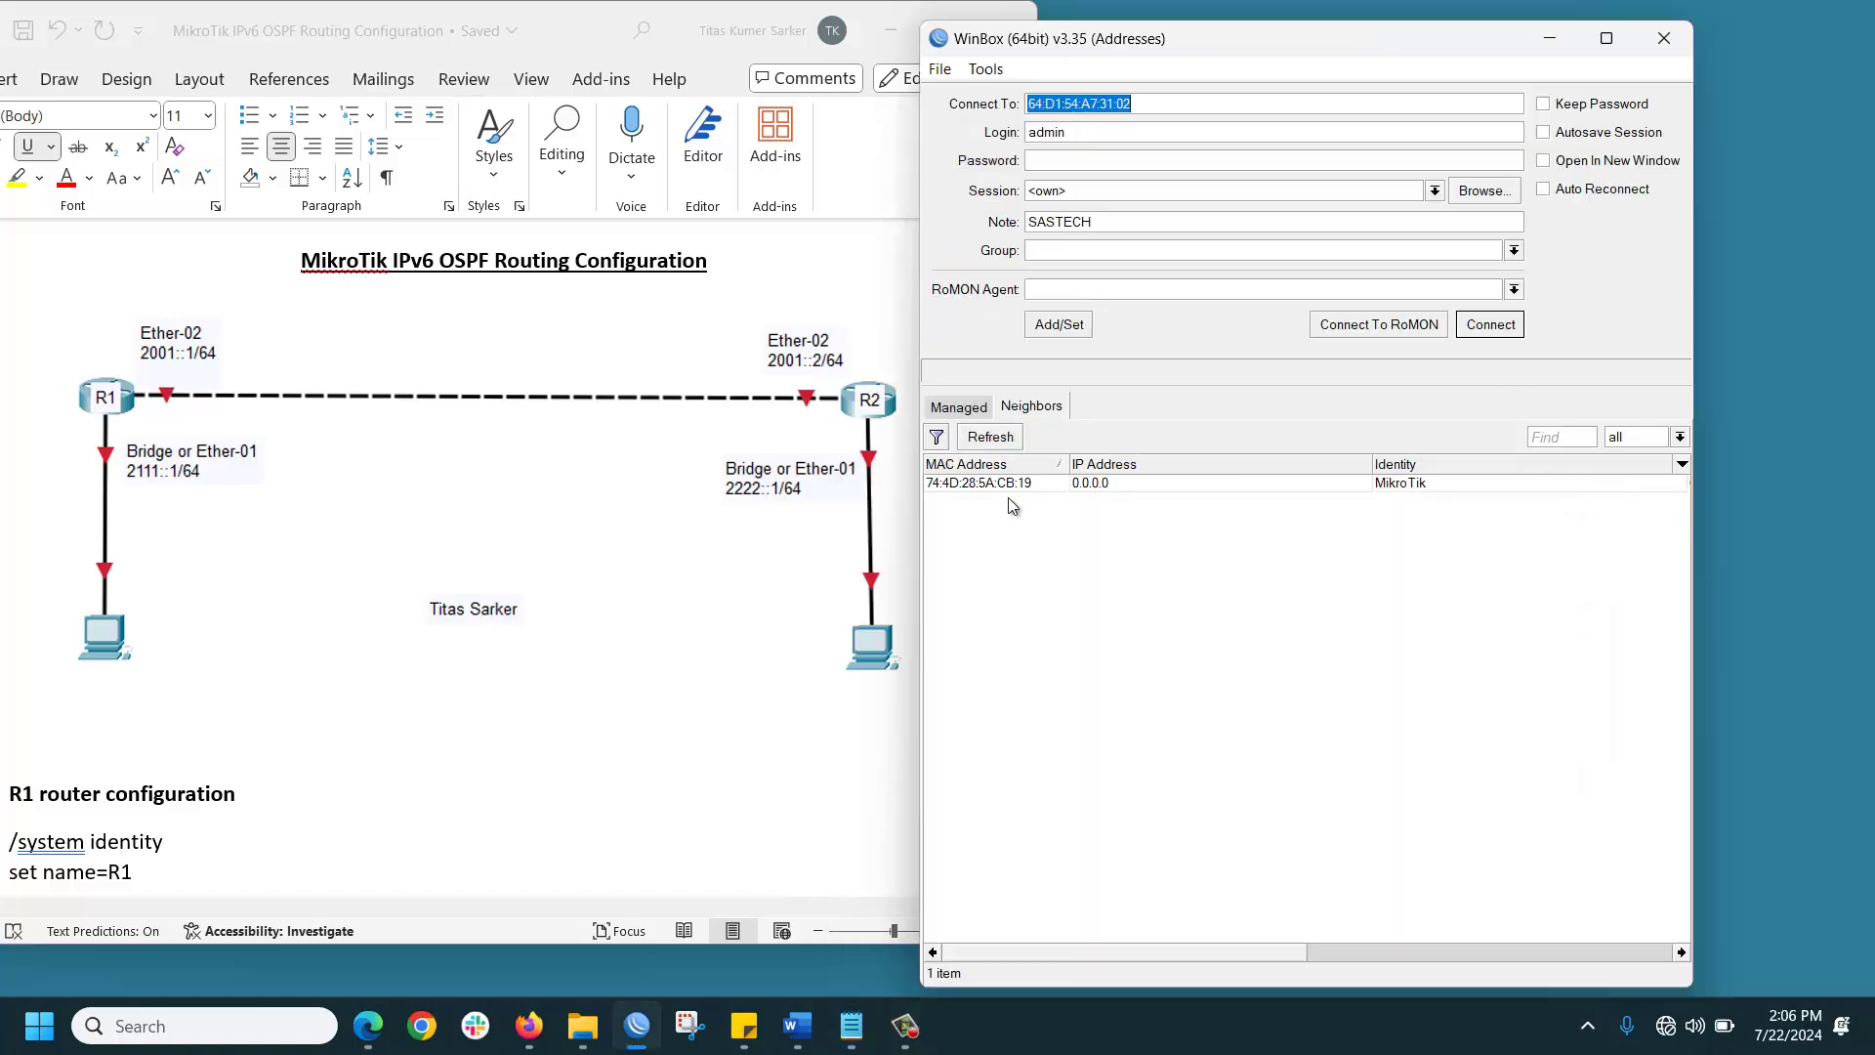
drag(1270, 32, 1385, 21)
click(1084, 470)
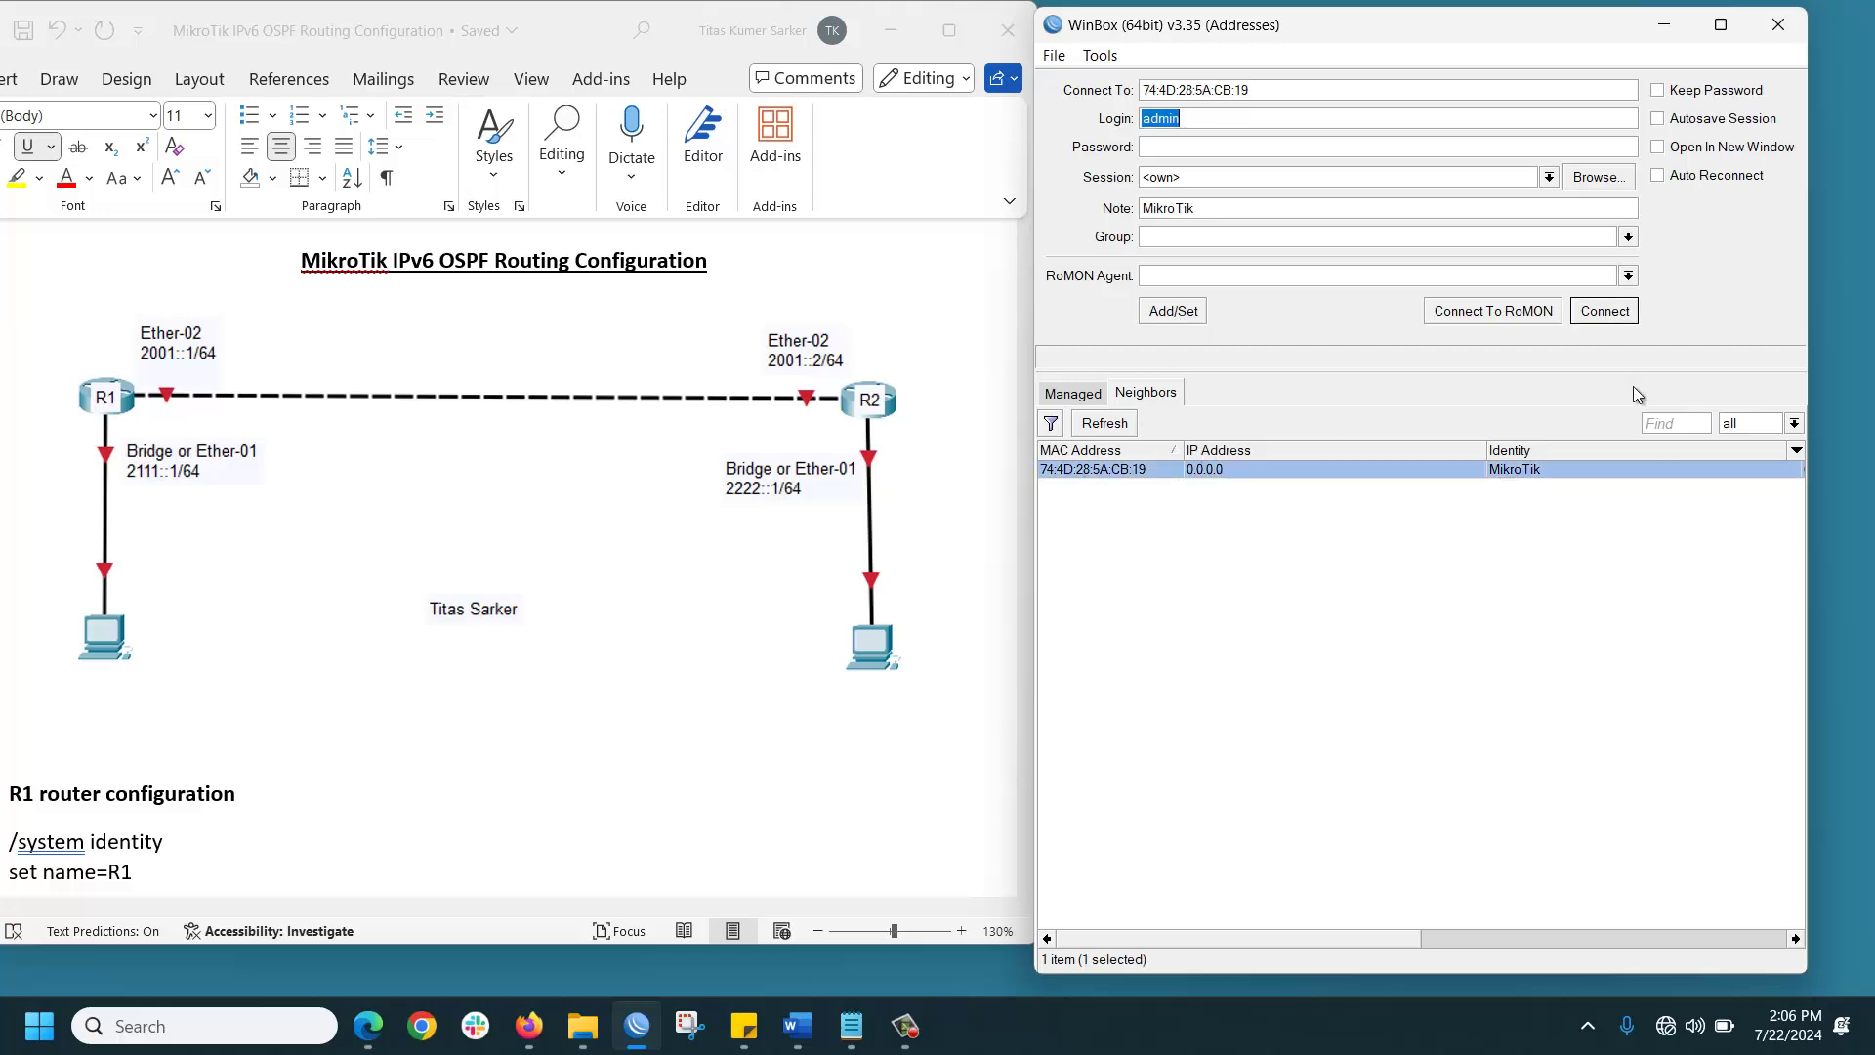
click(1633, 319)
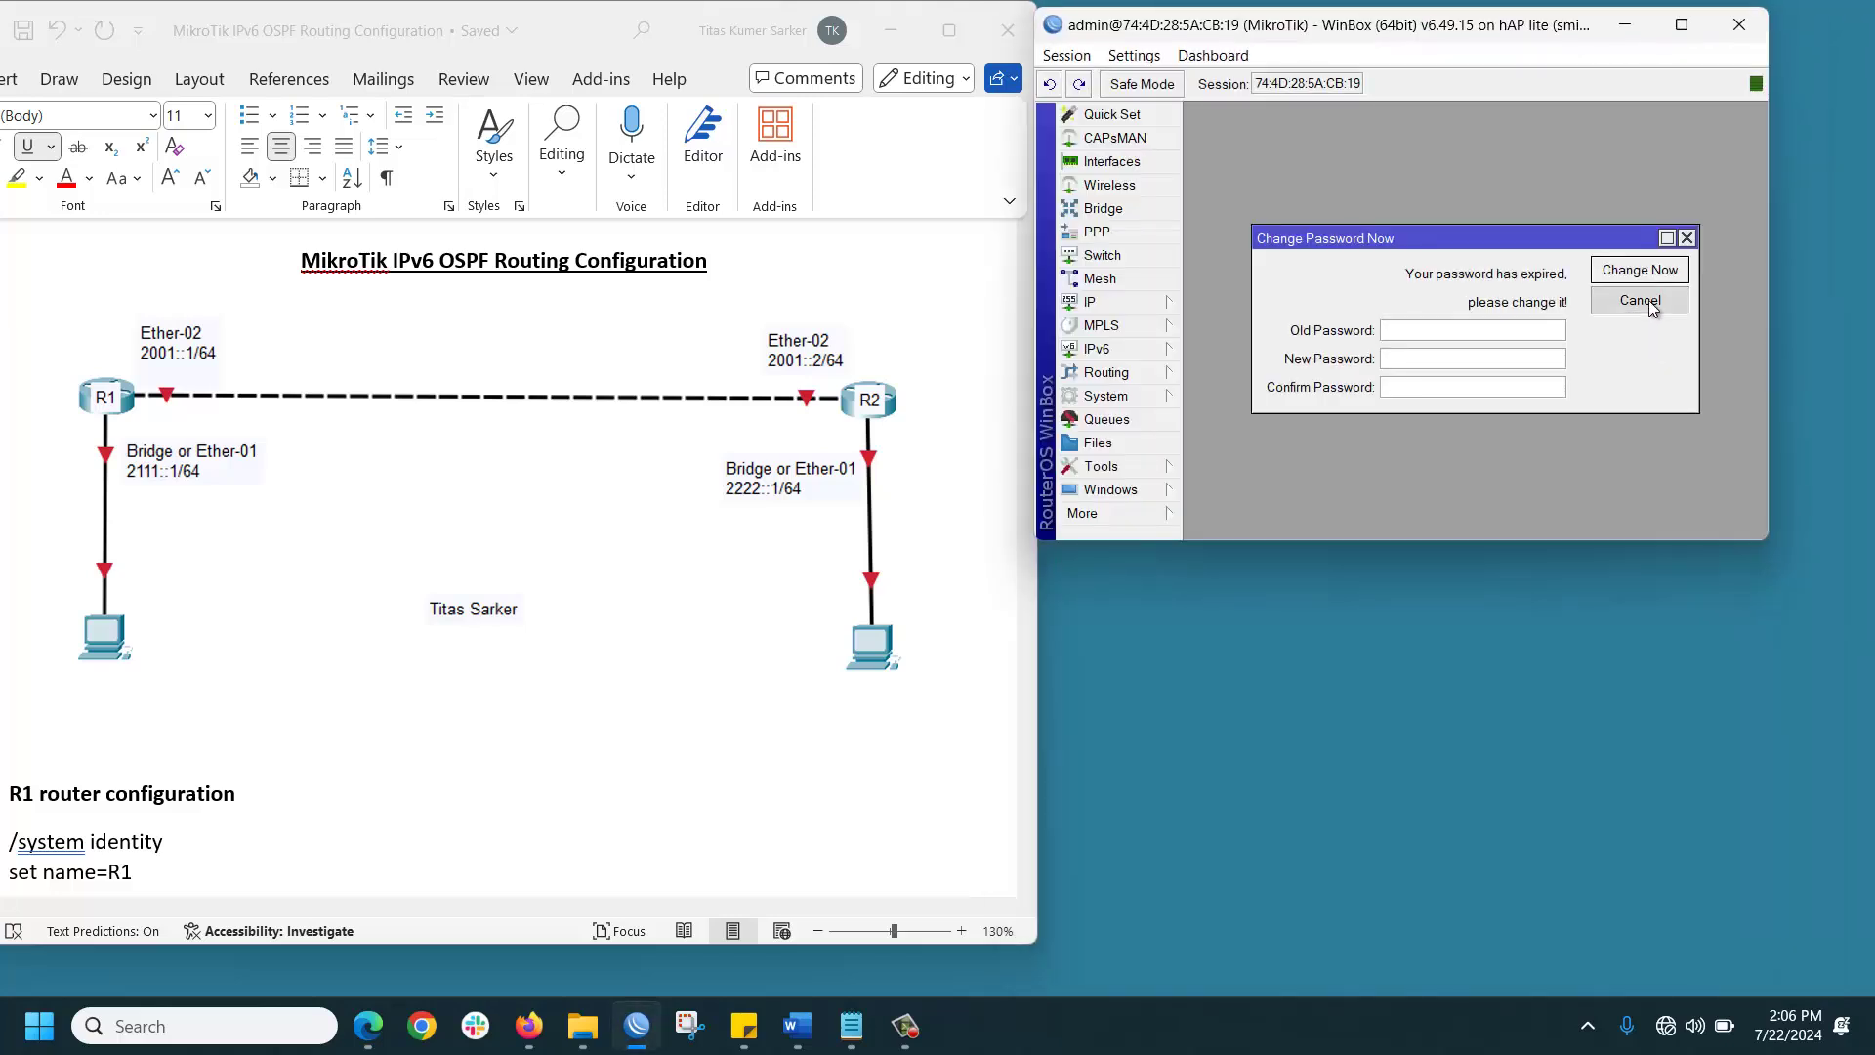
click(1649, 301)
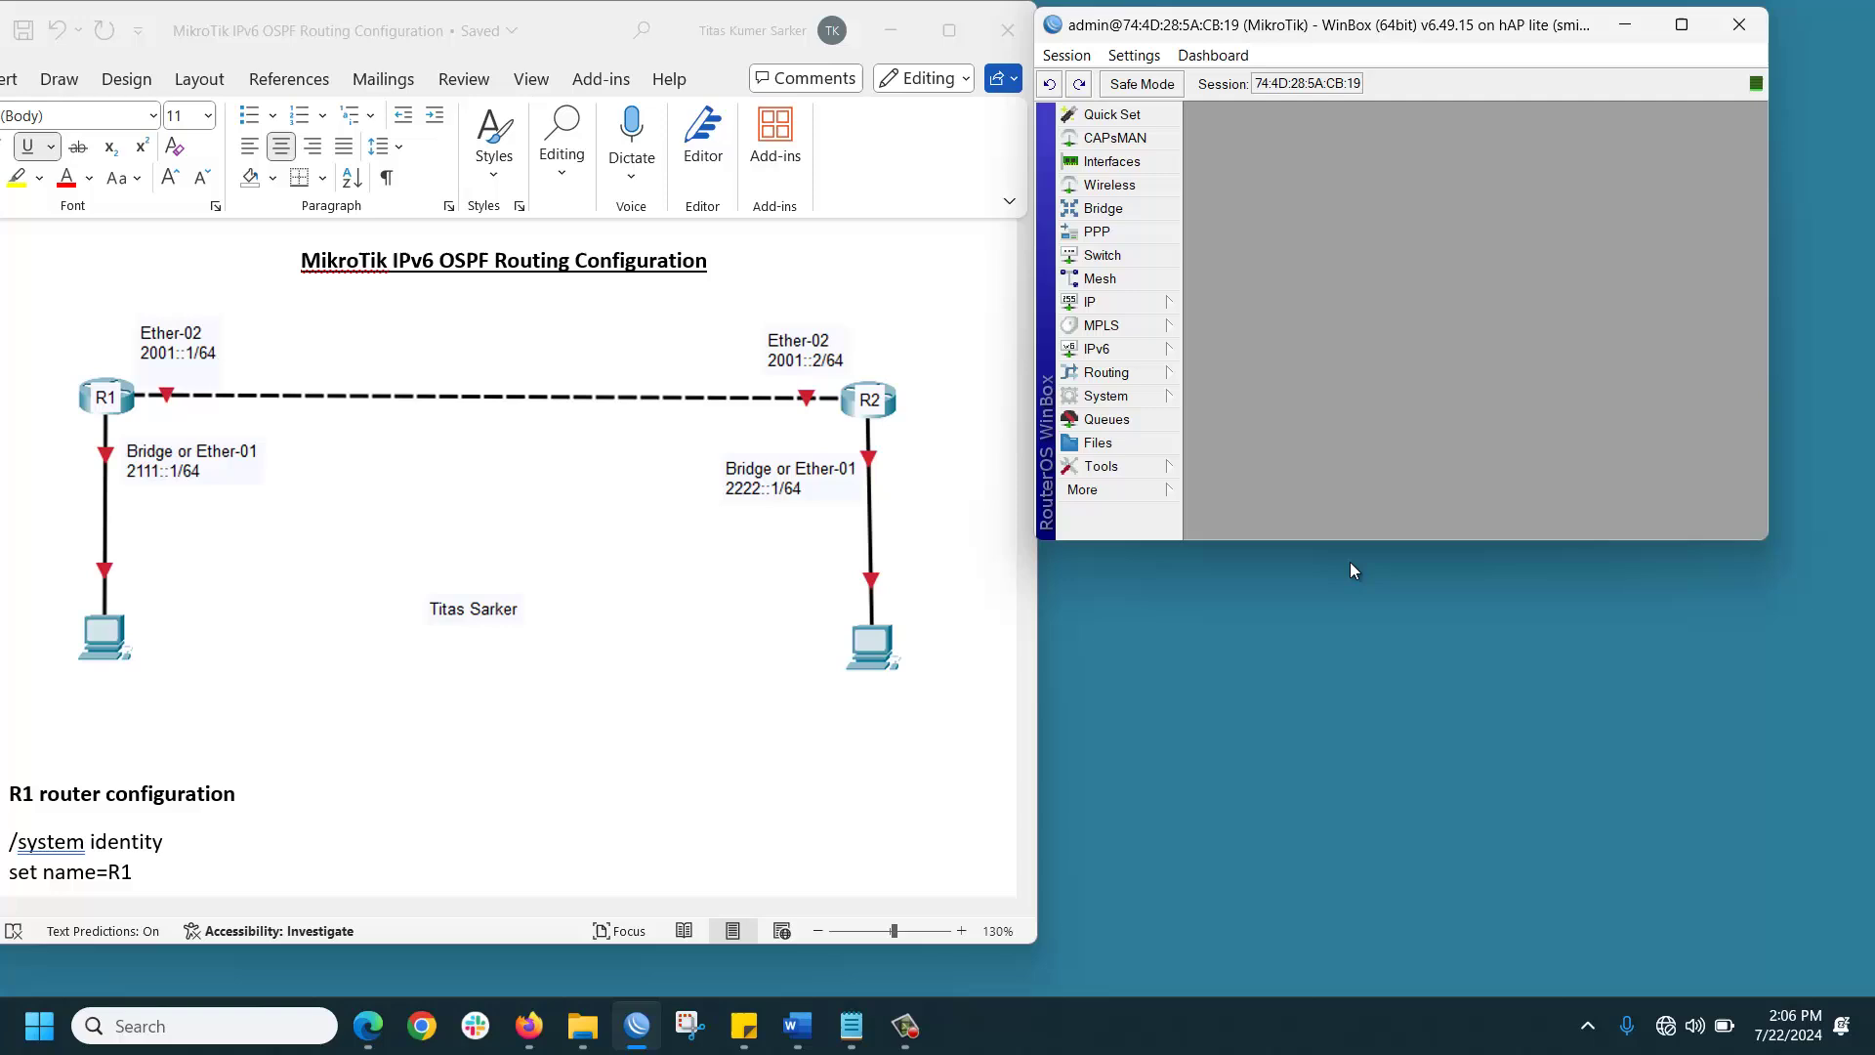
drag(1372, 595, 1436, 972)
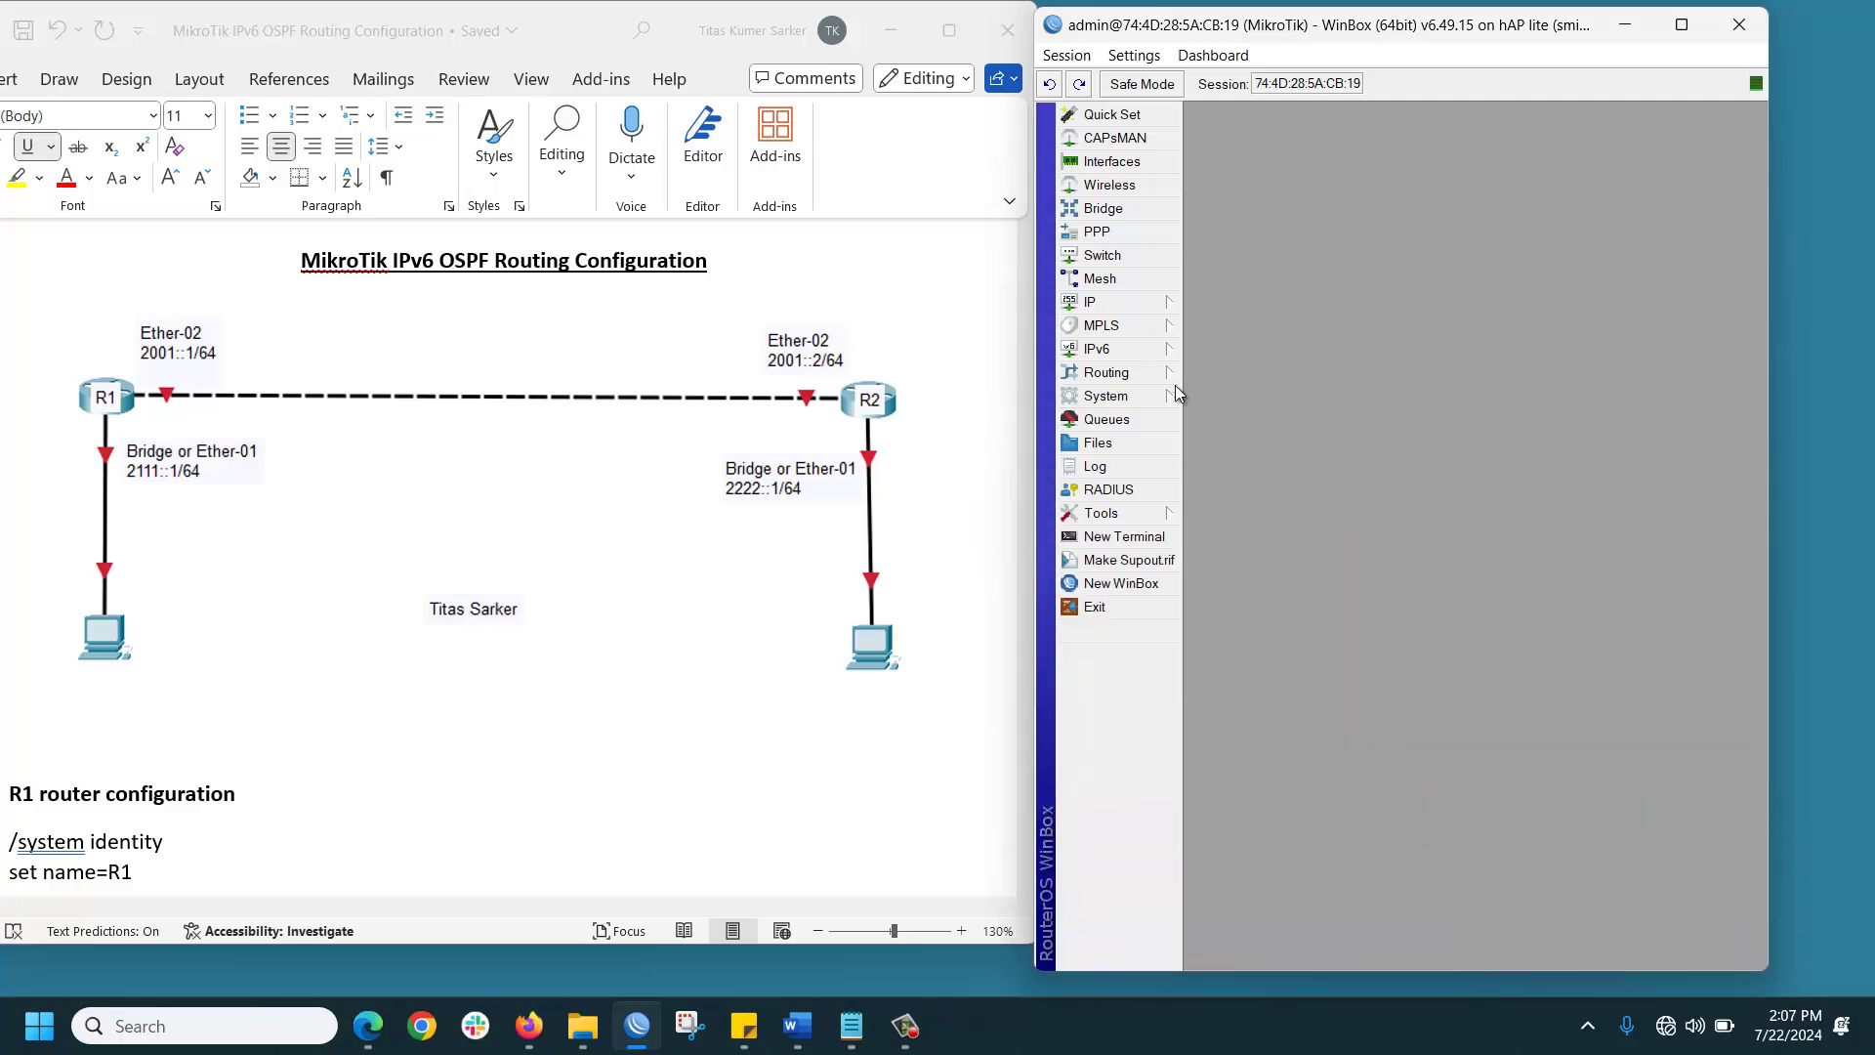
Step: Set the second router's system identity to R2
click(1135, 397)
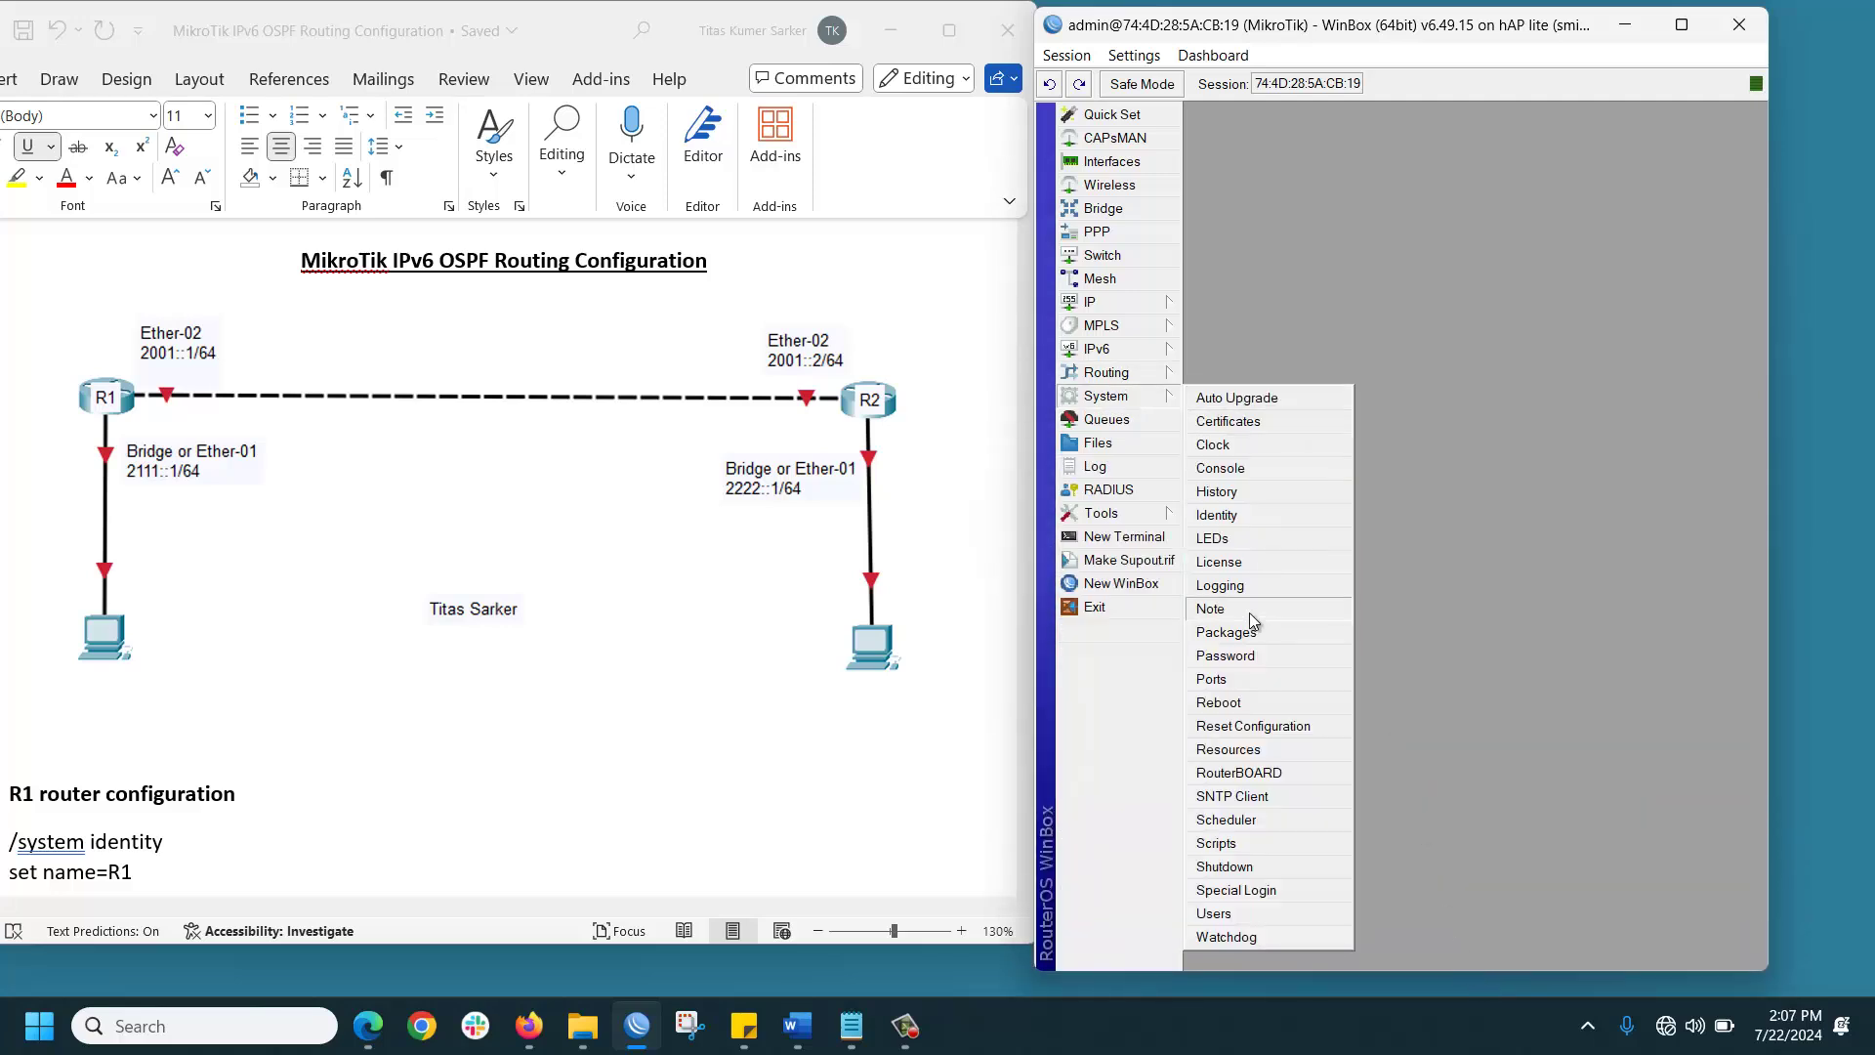
click(1216, 511)
text(R)
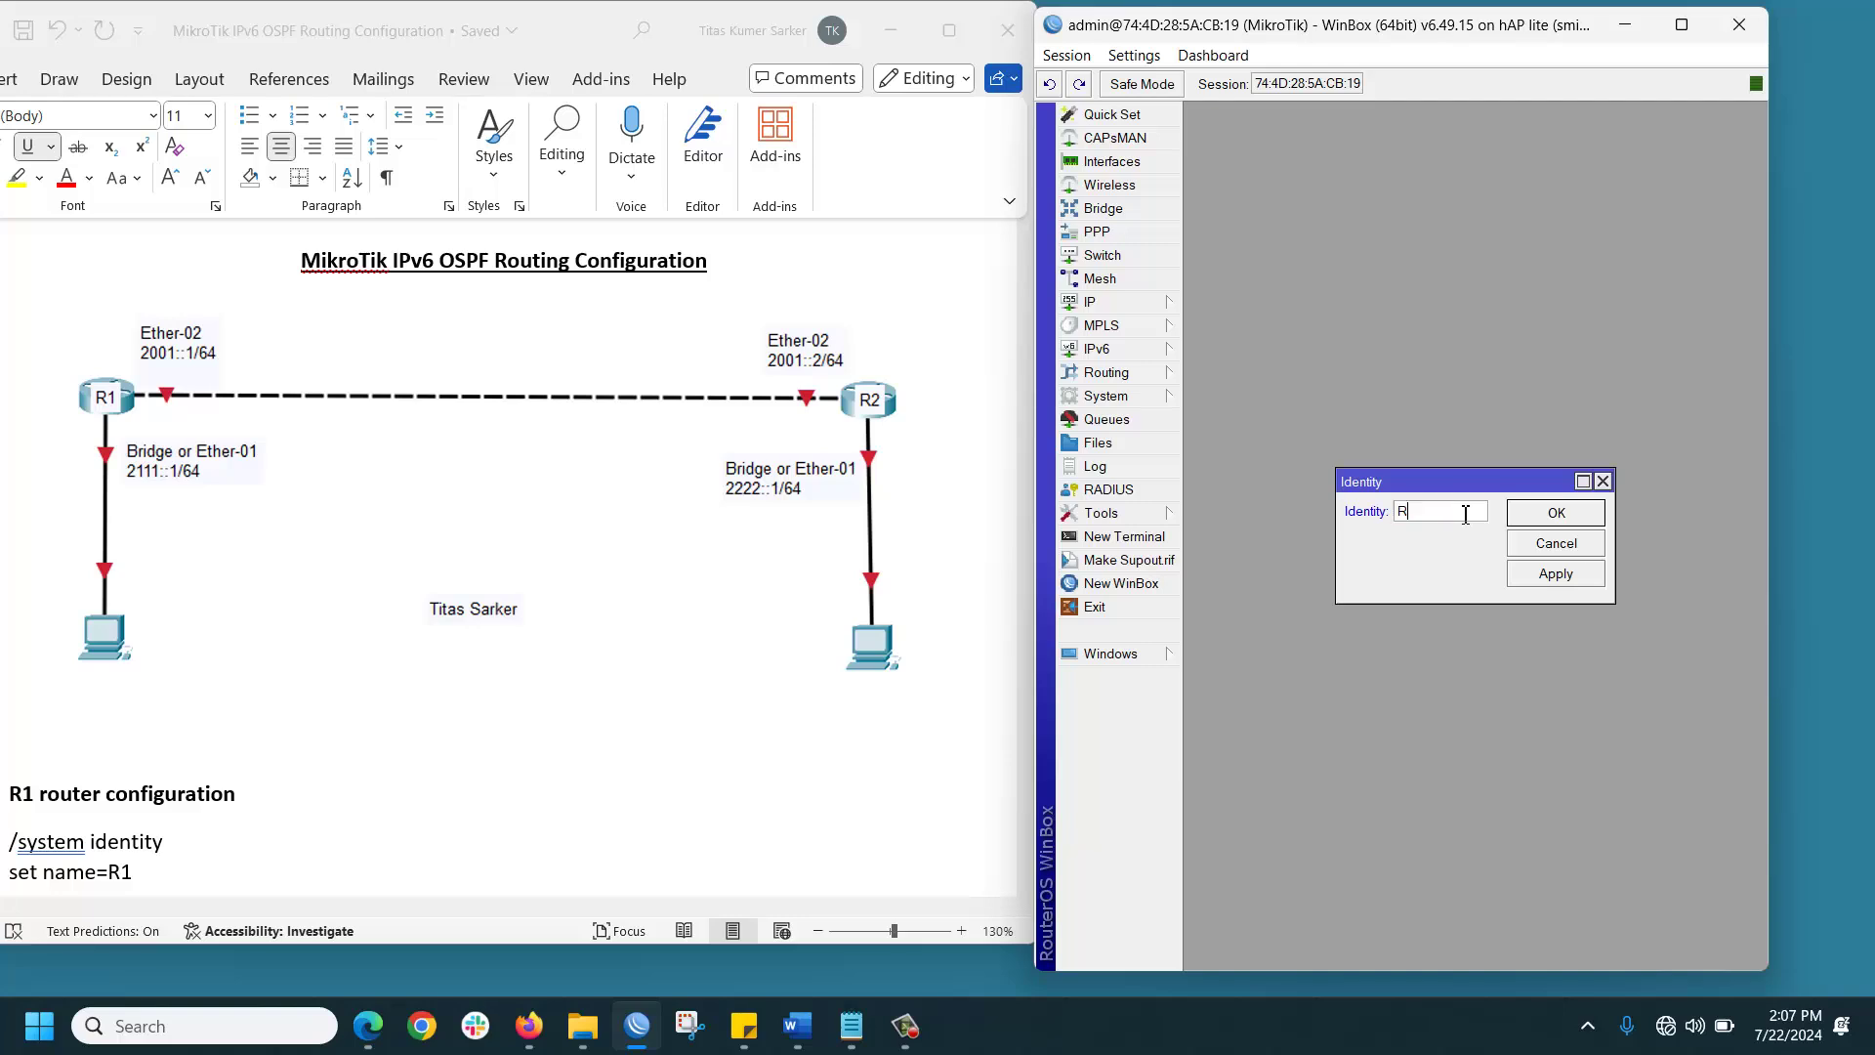
text(2)
click(1598, 504)
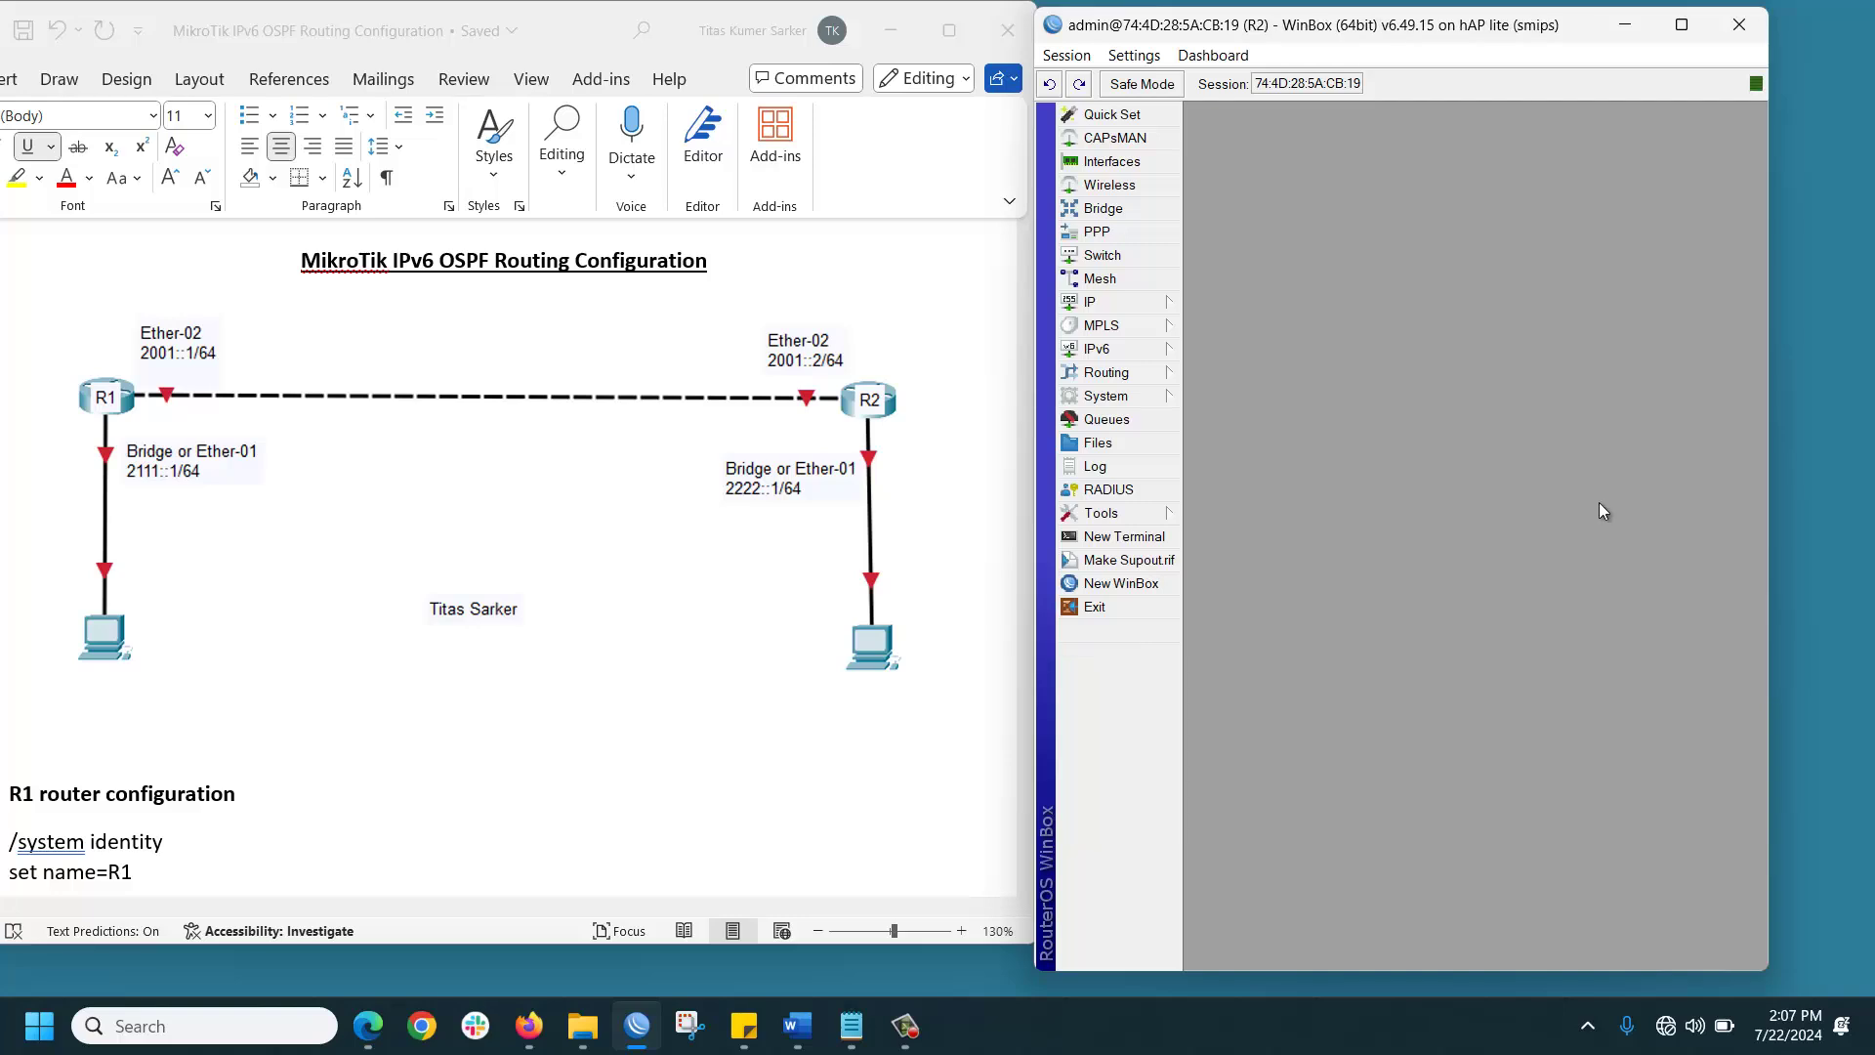
Step: Add IPv6 address 2001::2/64 on ether2 with advertising turned off
click(1108, 350)
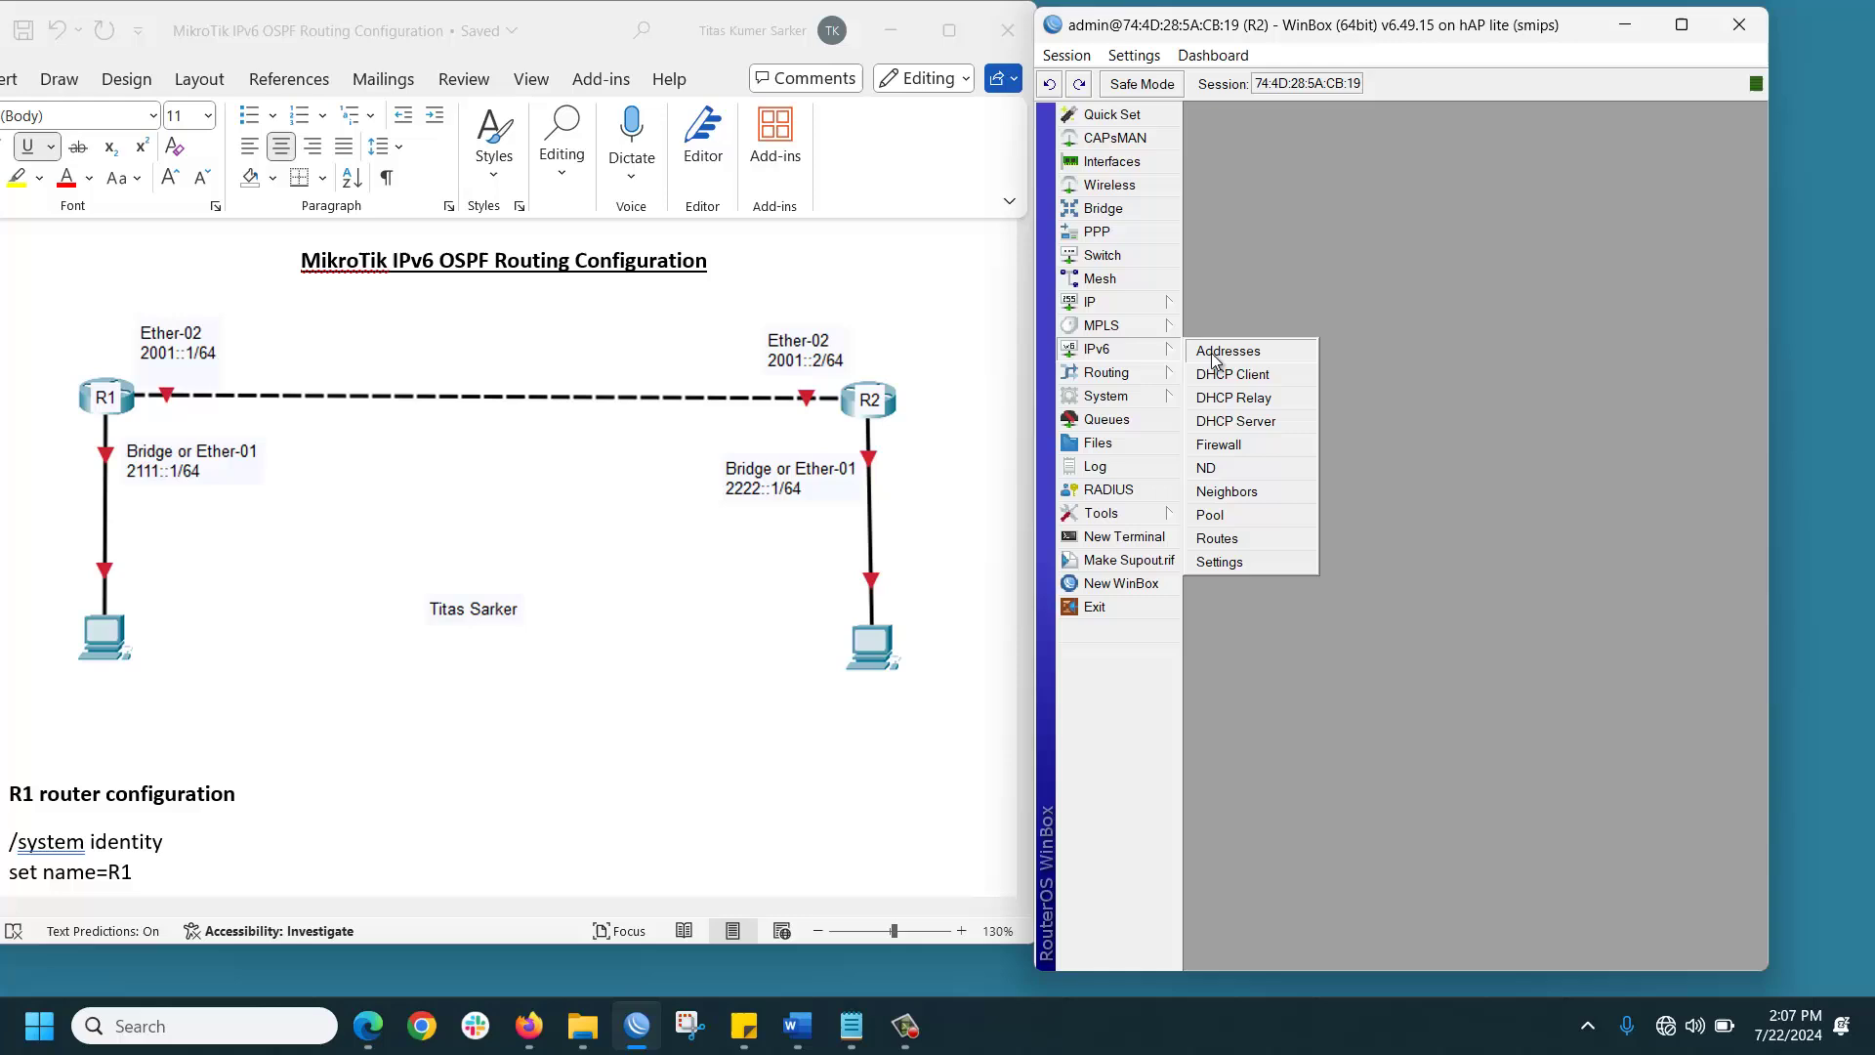
click(1211, 352)
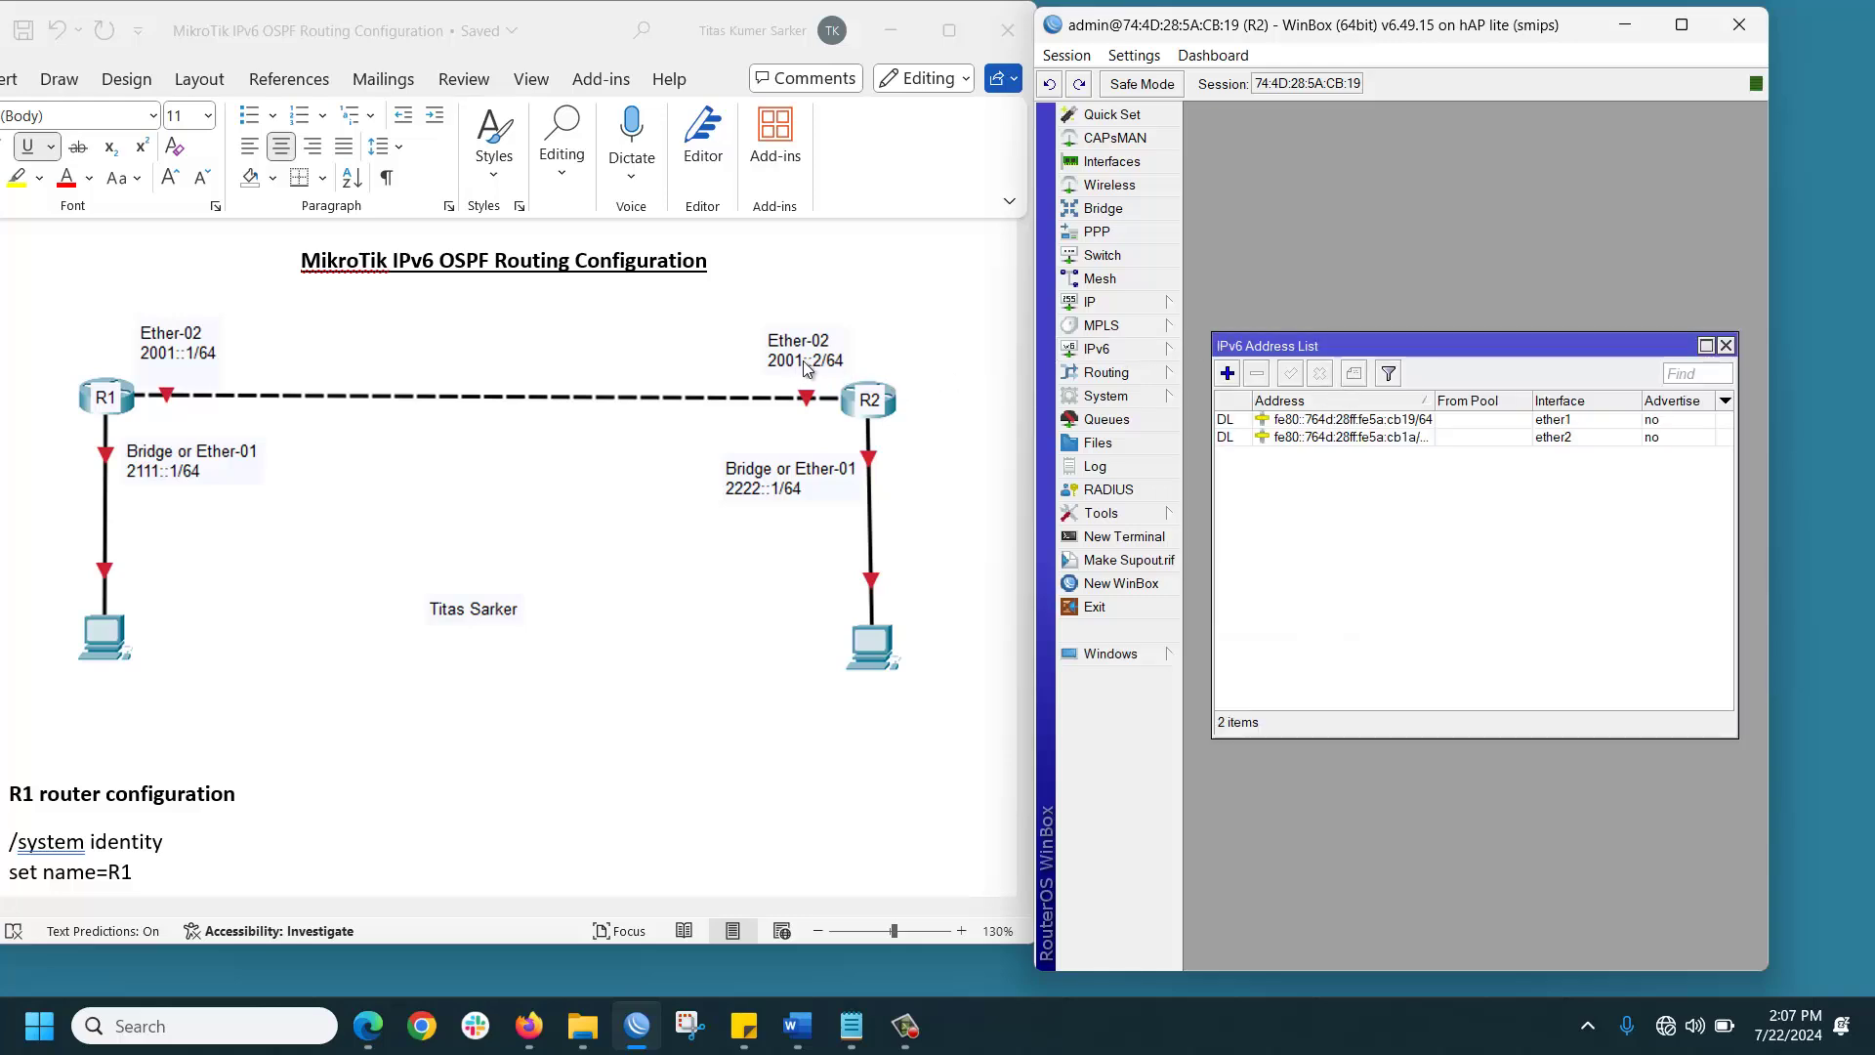
click(1228, 373)
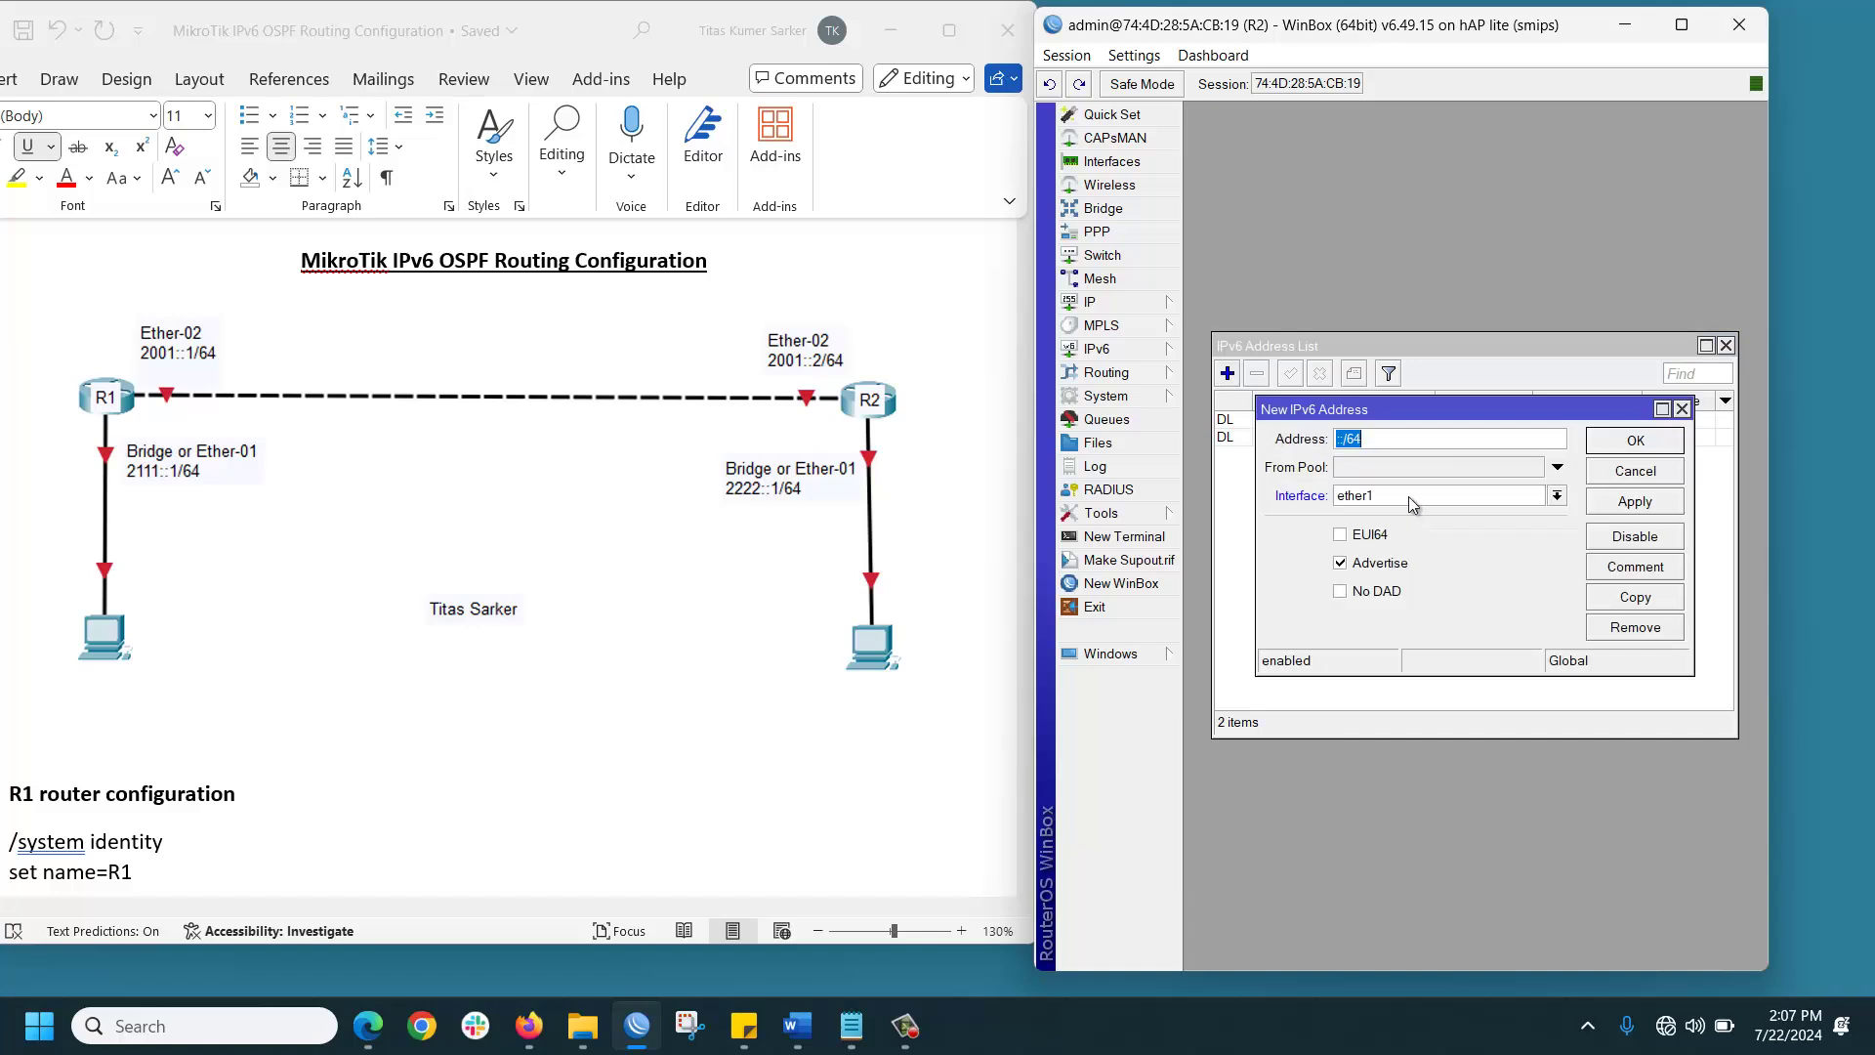
text(200)
text(/)
click(1408, 496)
click(1414, 529)
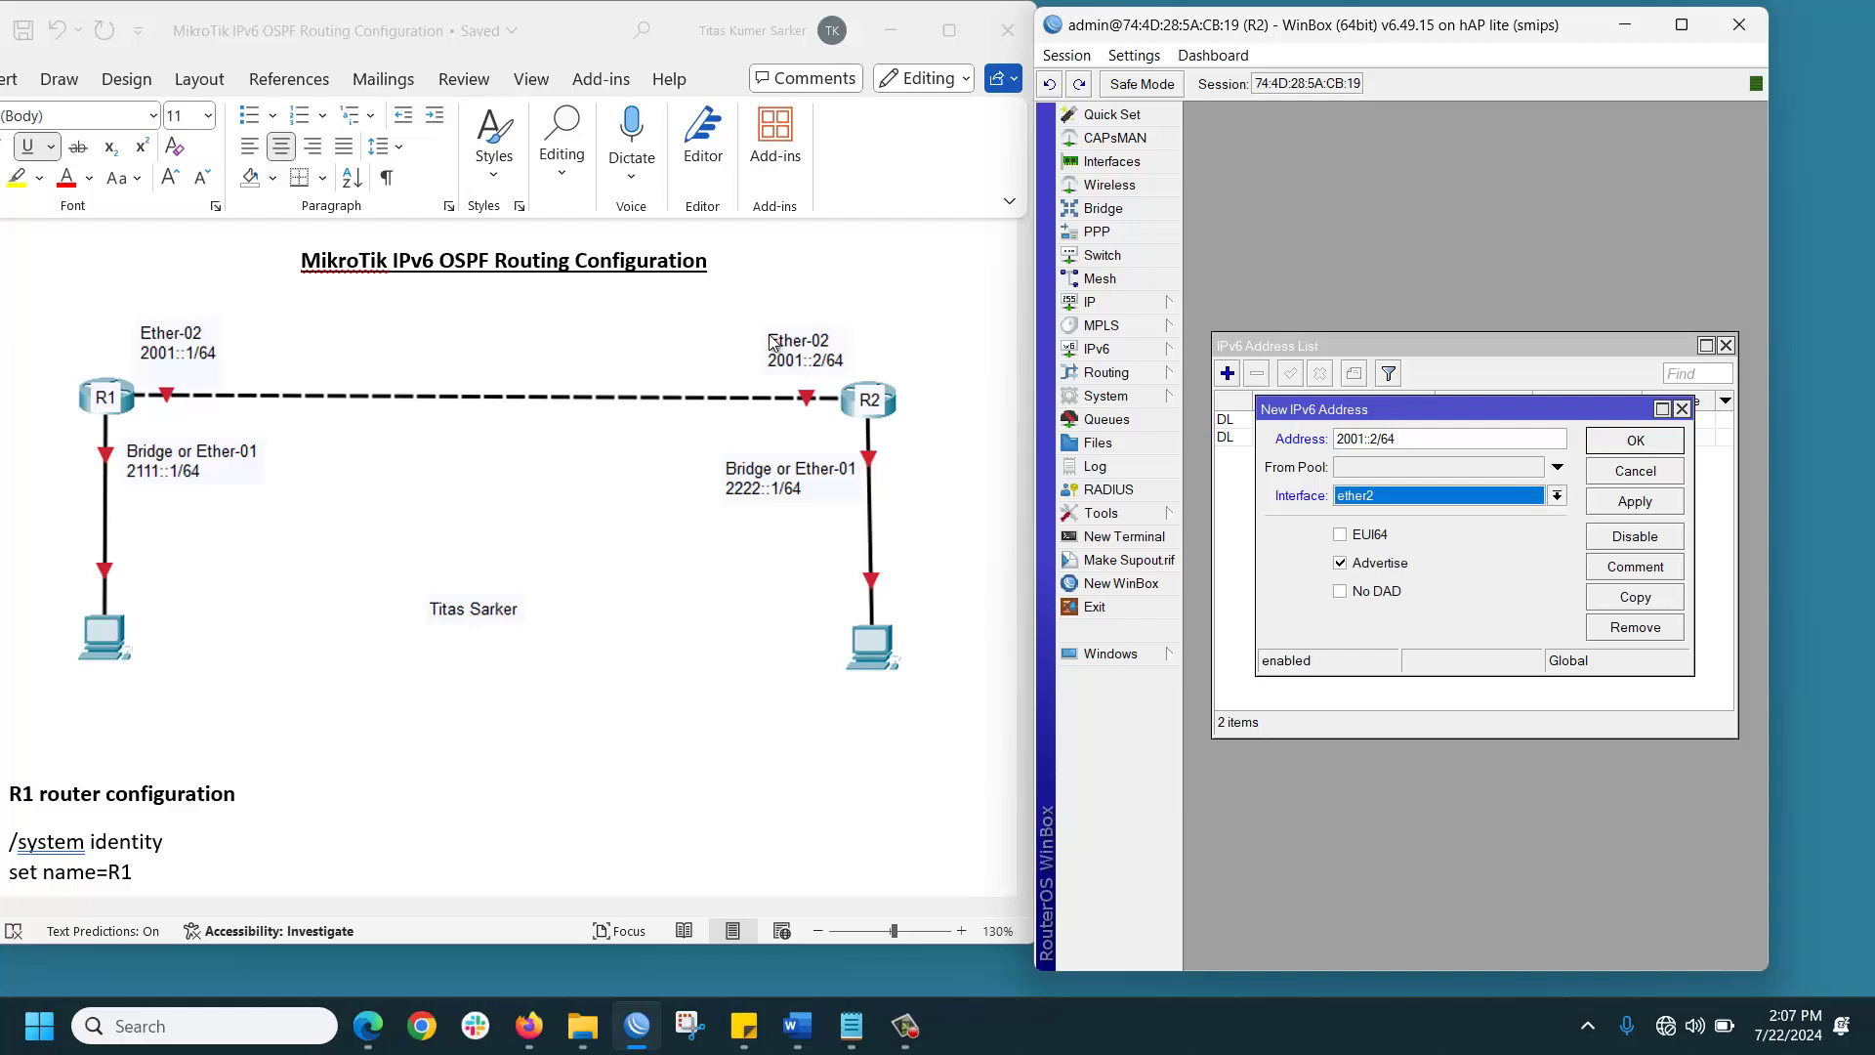
click(1352, 564)
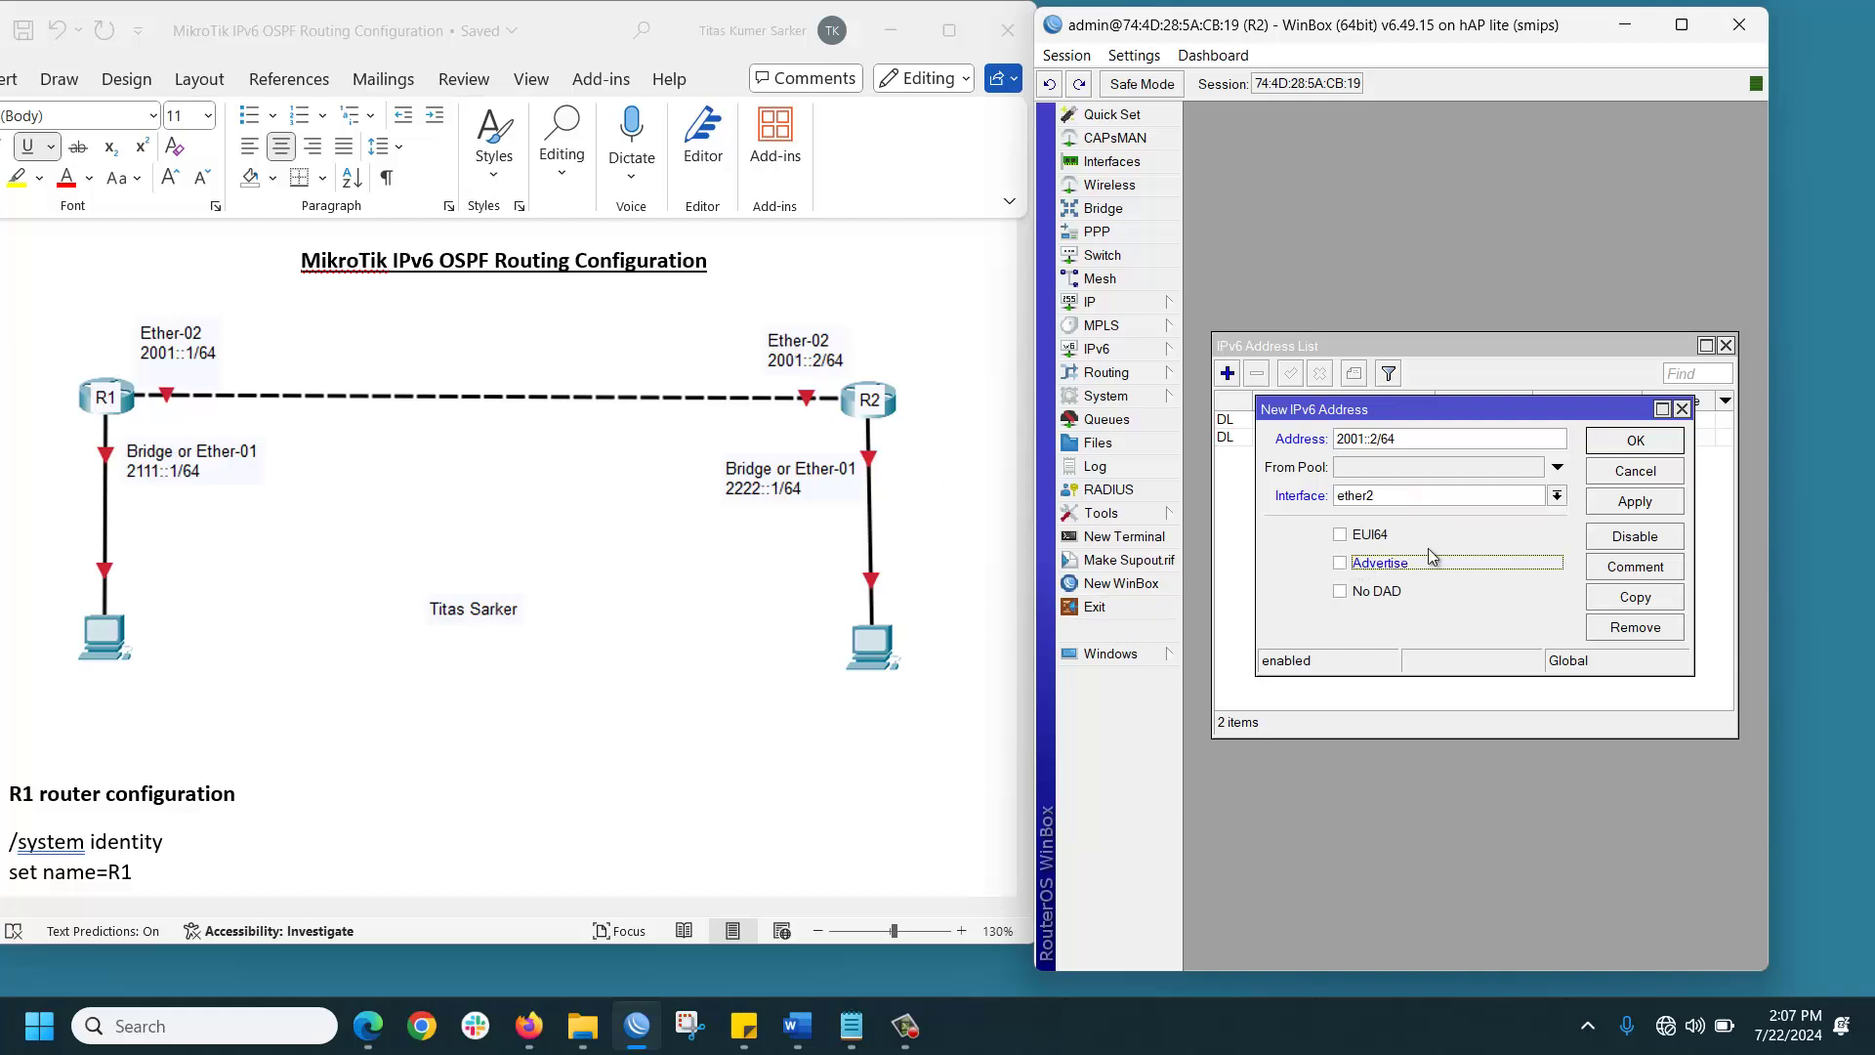
click(1628, 441)
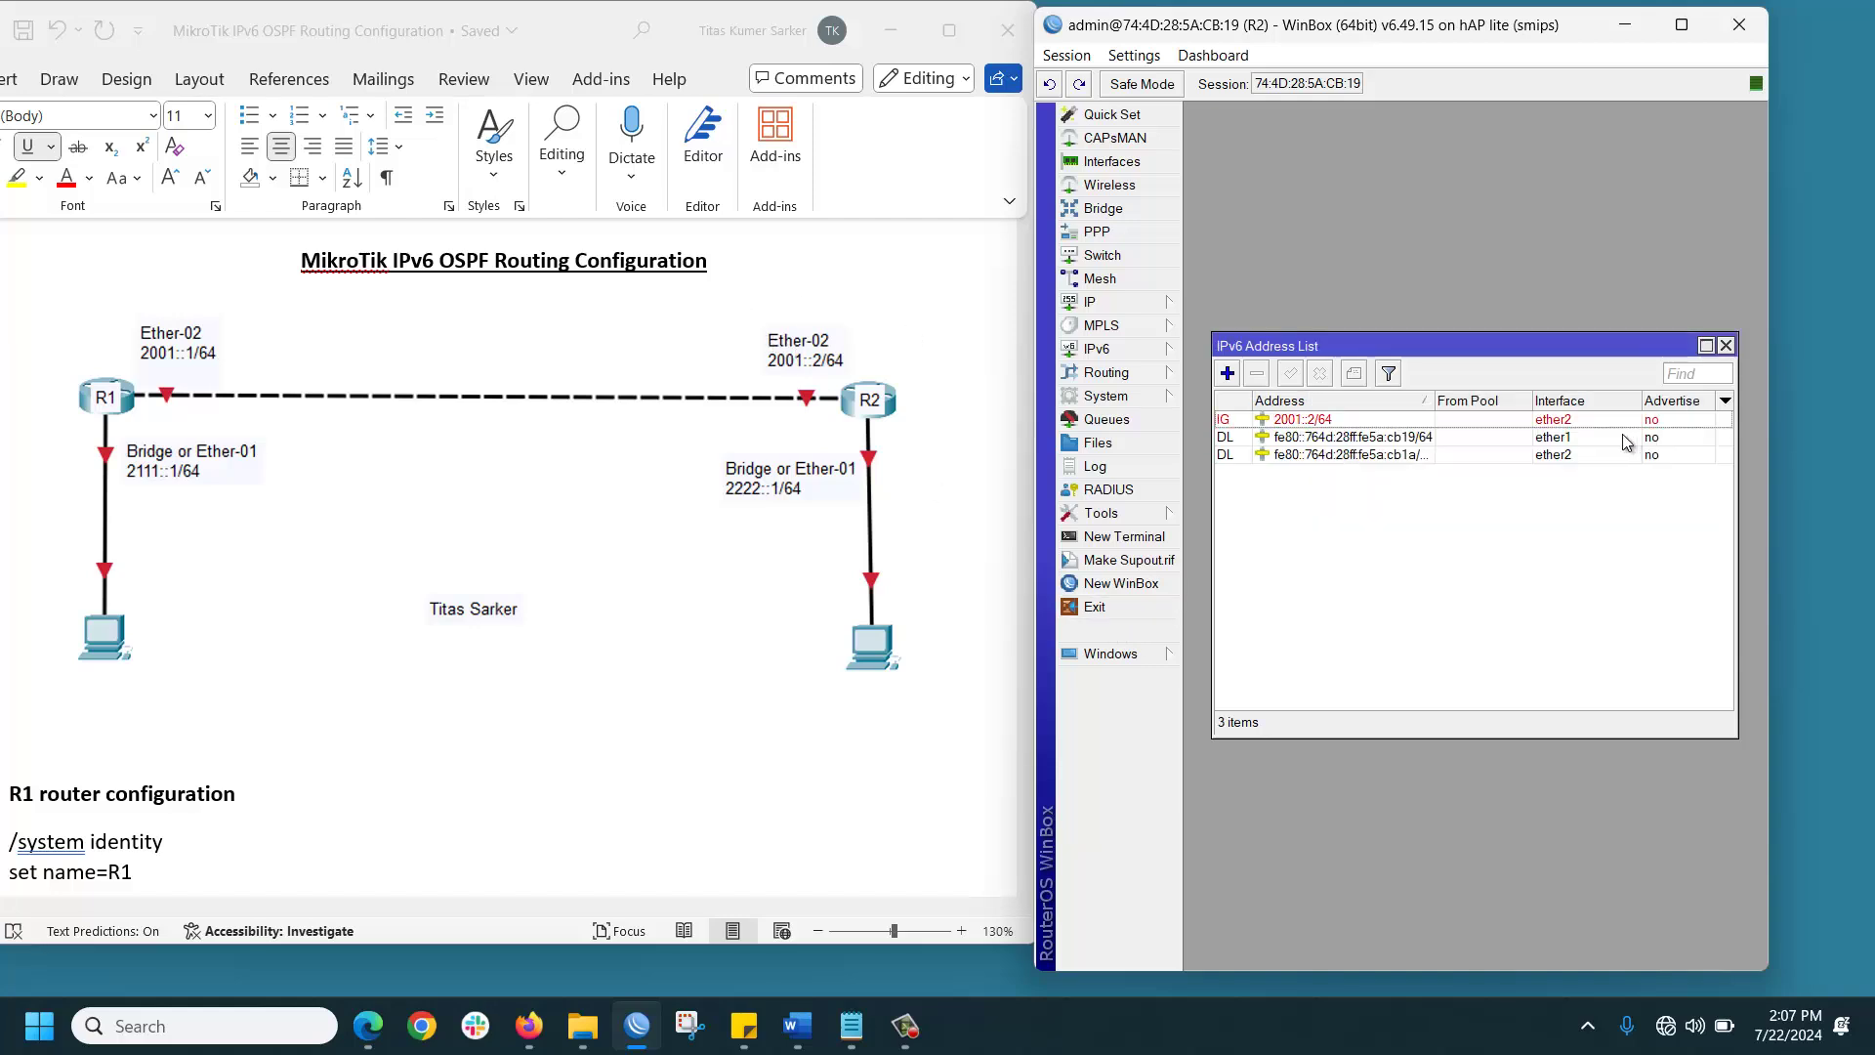
Step: Add IPv6 address 2222::1/64 on ether1
click(1226, 374)
text(2222)
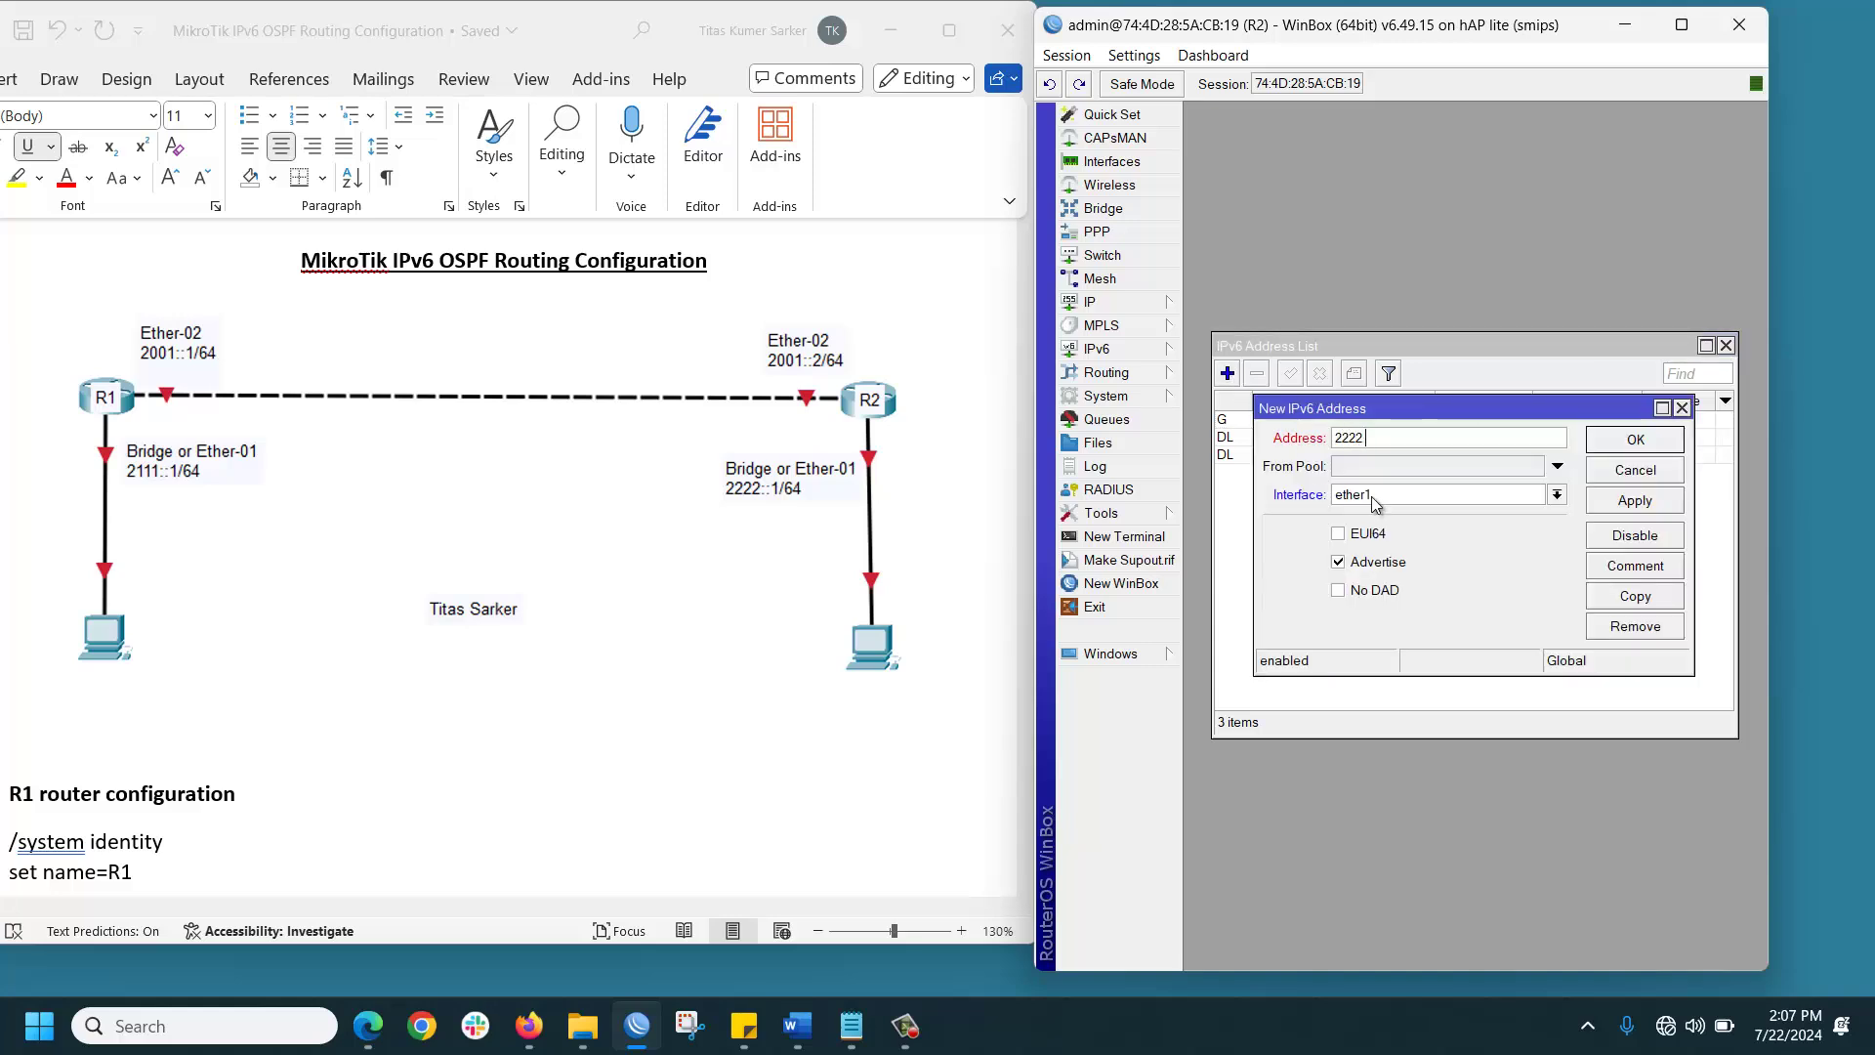
text(::1/64)
click(1374, 499)
click(1367, 515)
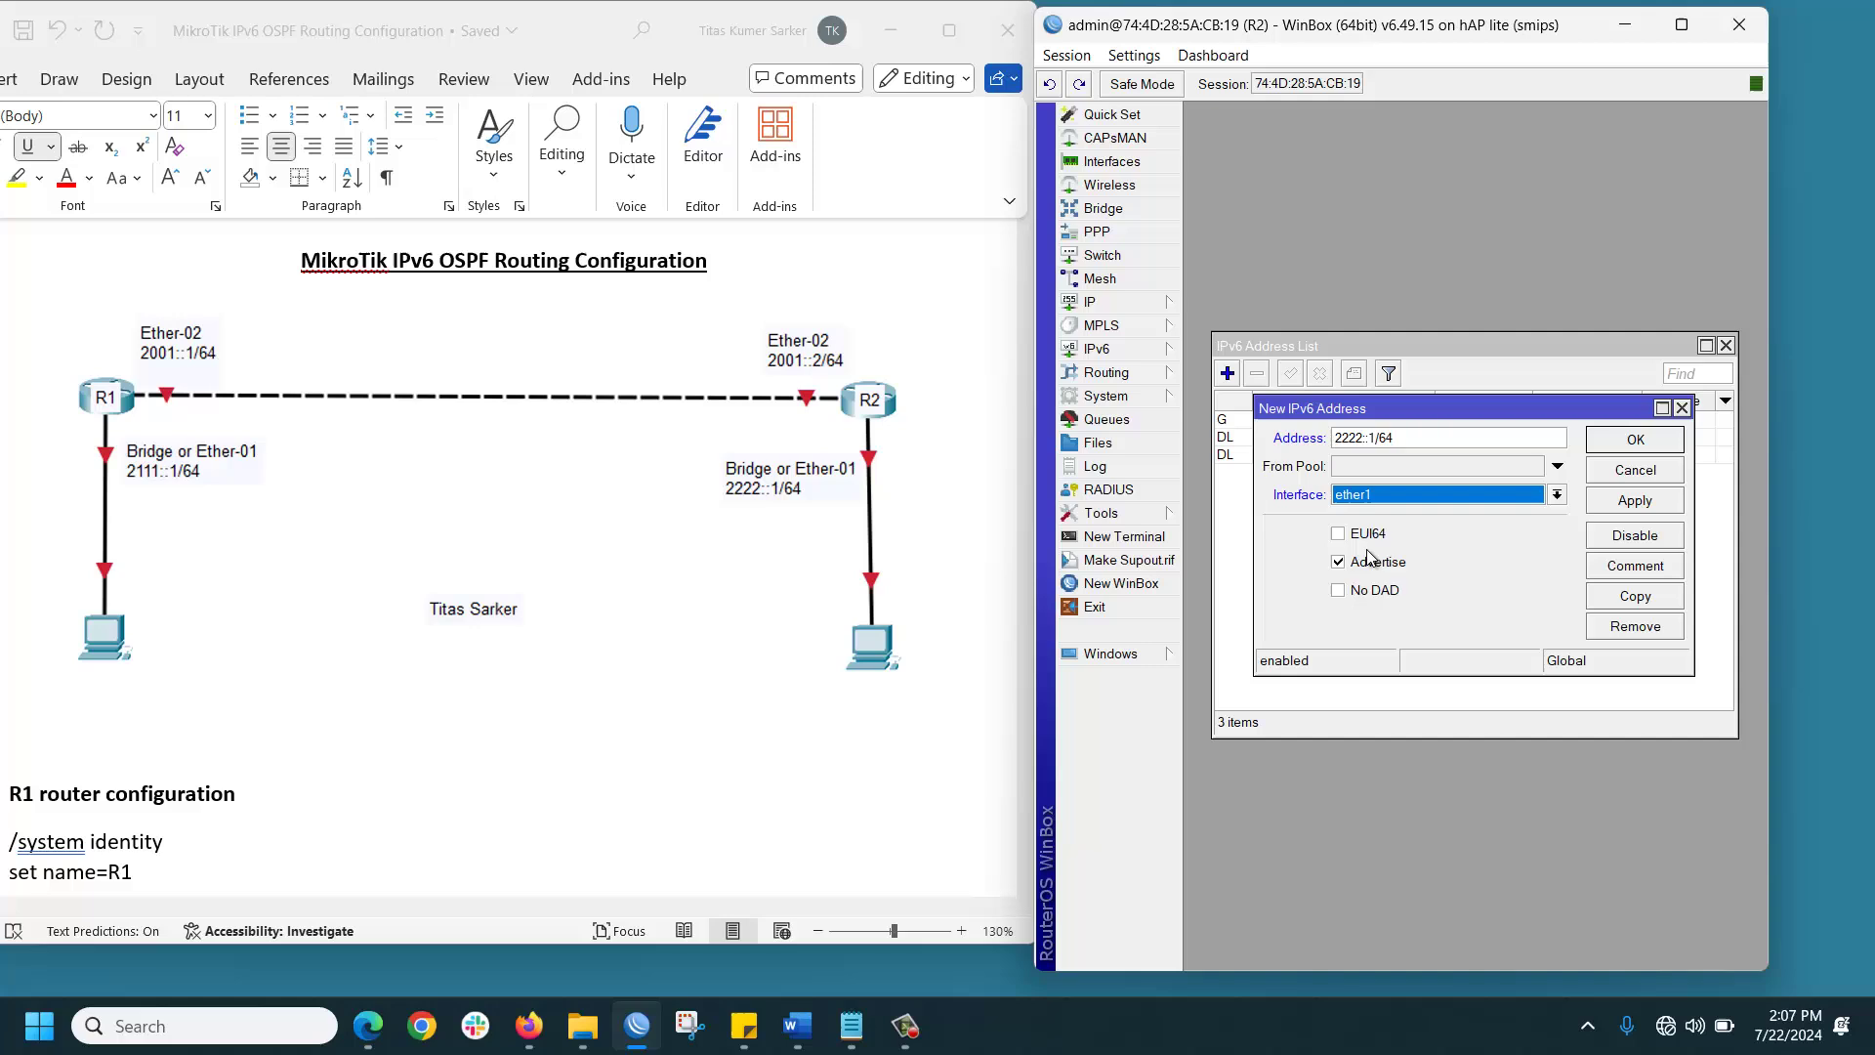
click(1612, 441)
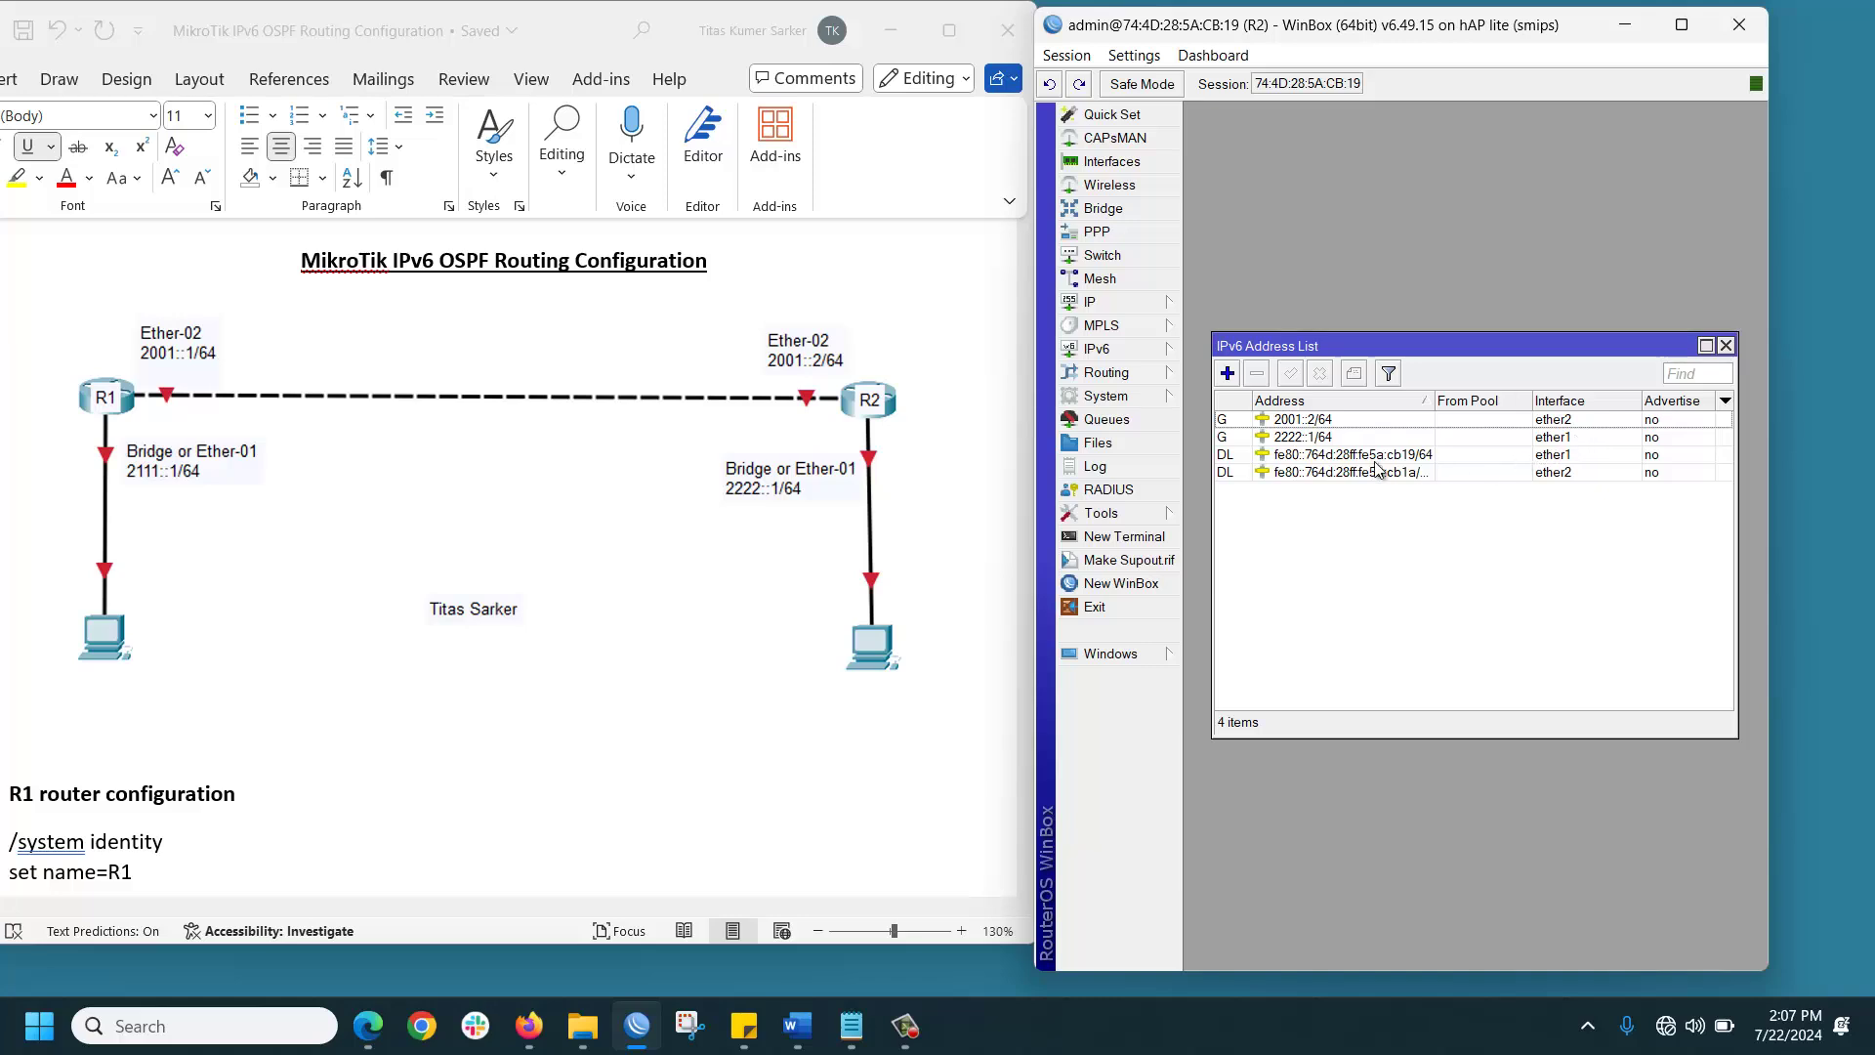
Step: Change the default OSPFv3 instance's router ID on R2 to 2.2.2.2
click(1107, 373)
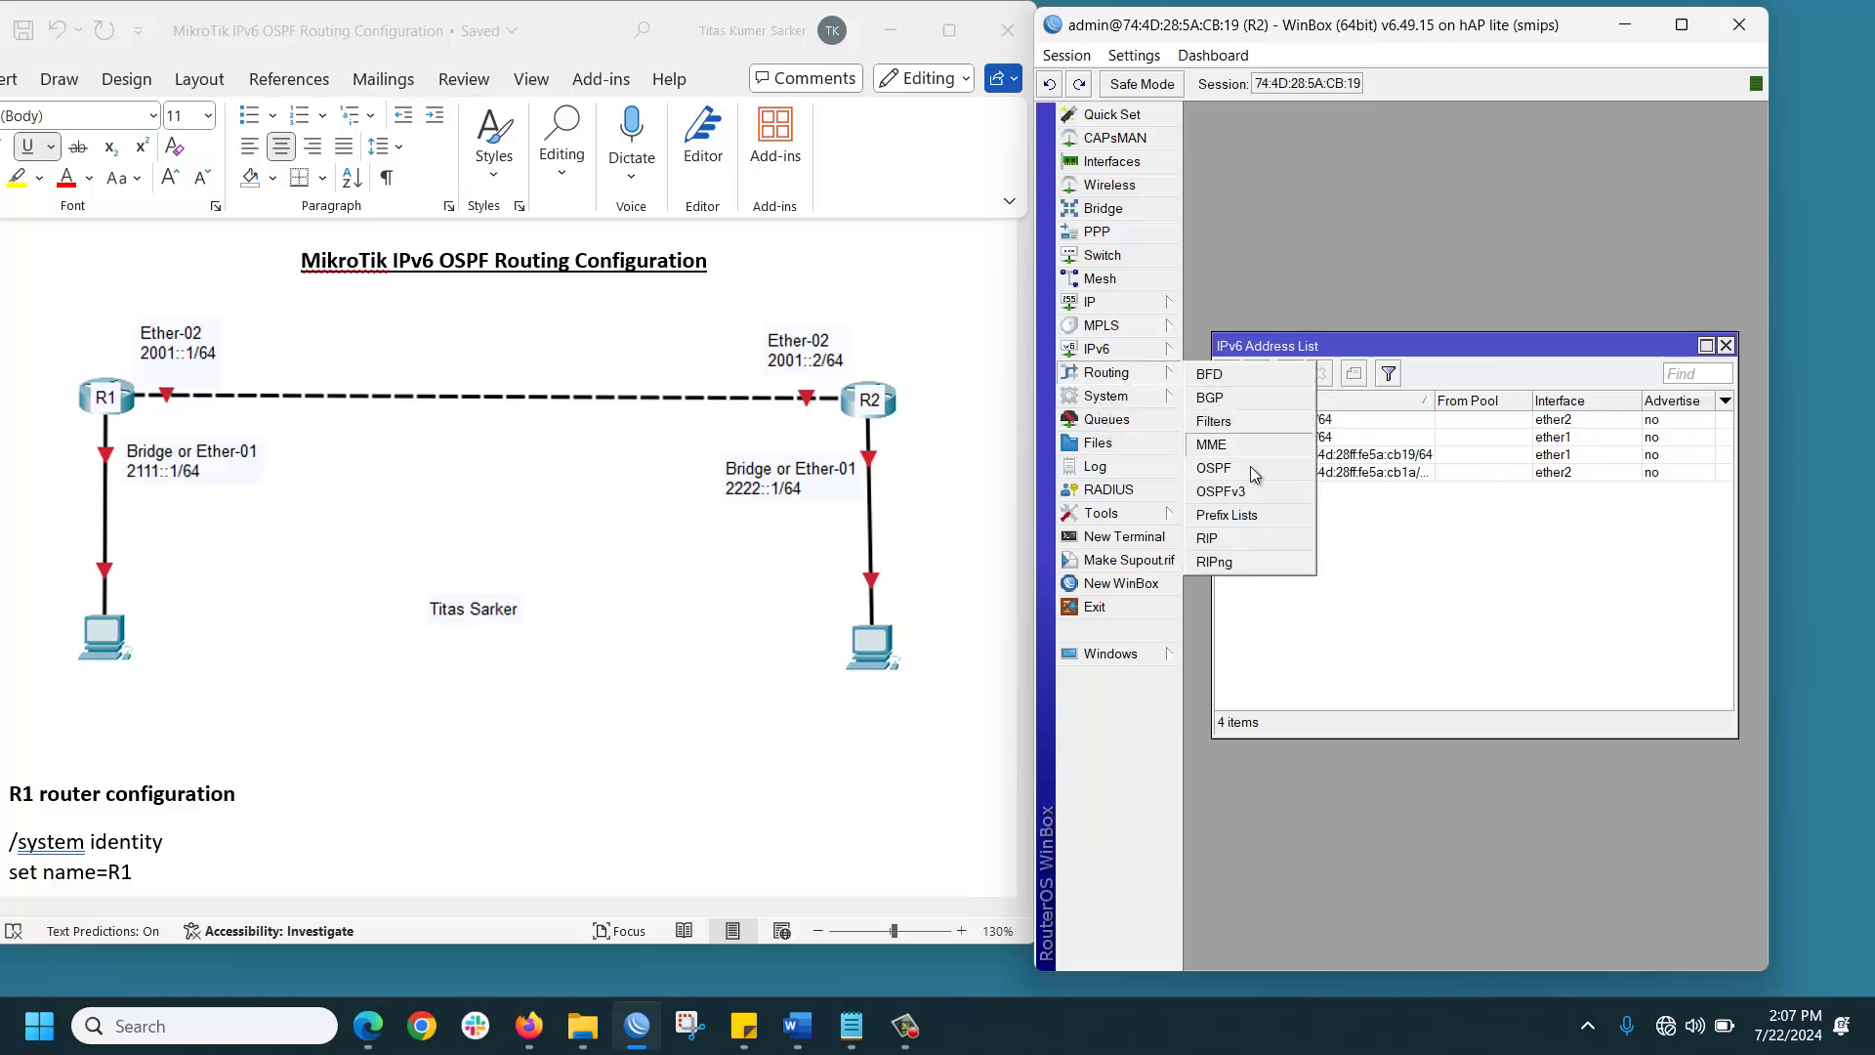
click(1221, 491)
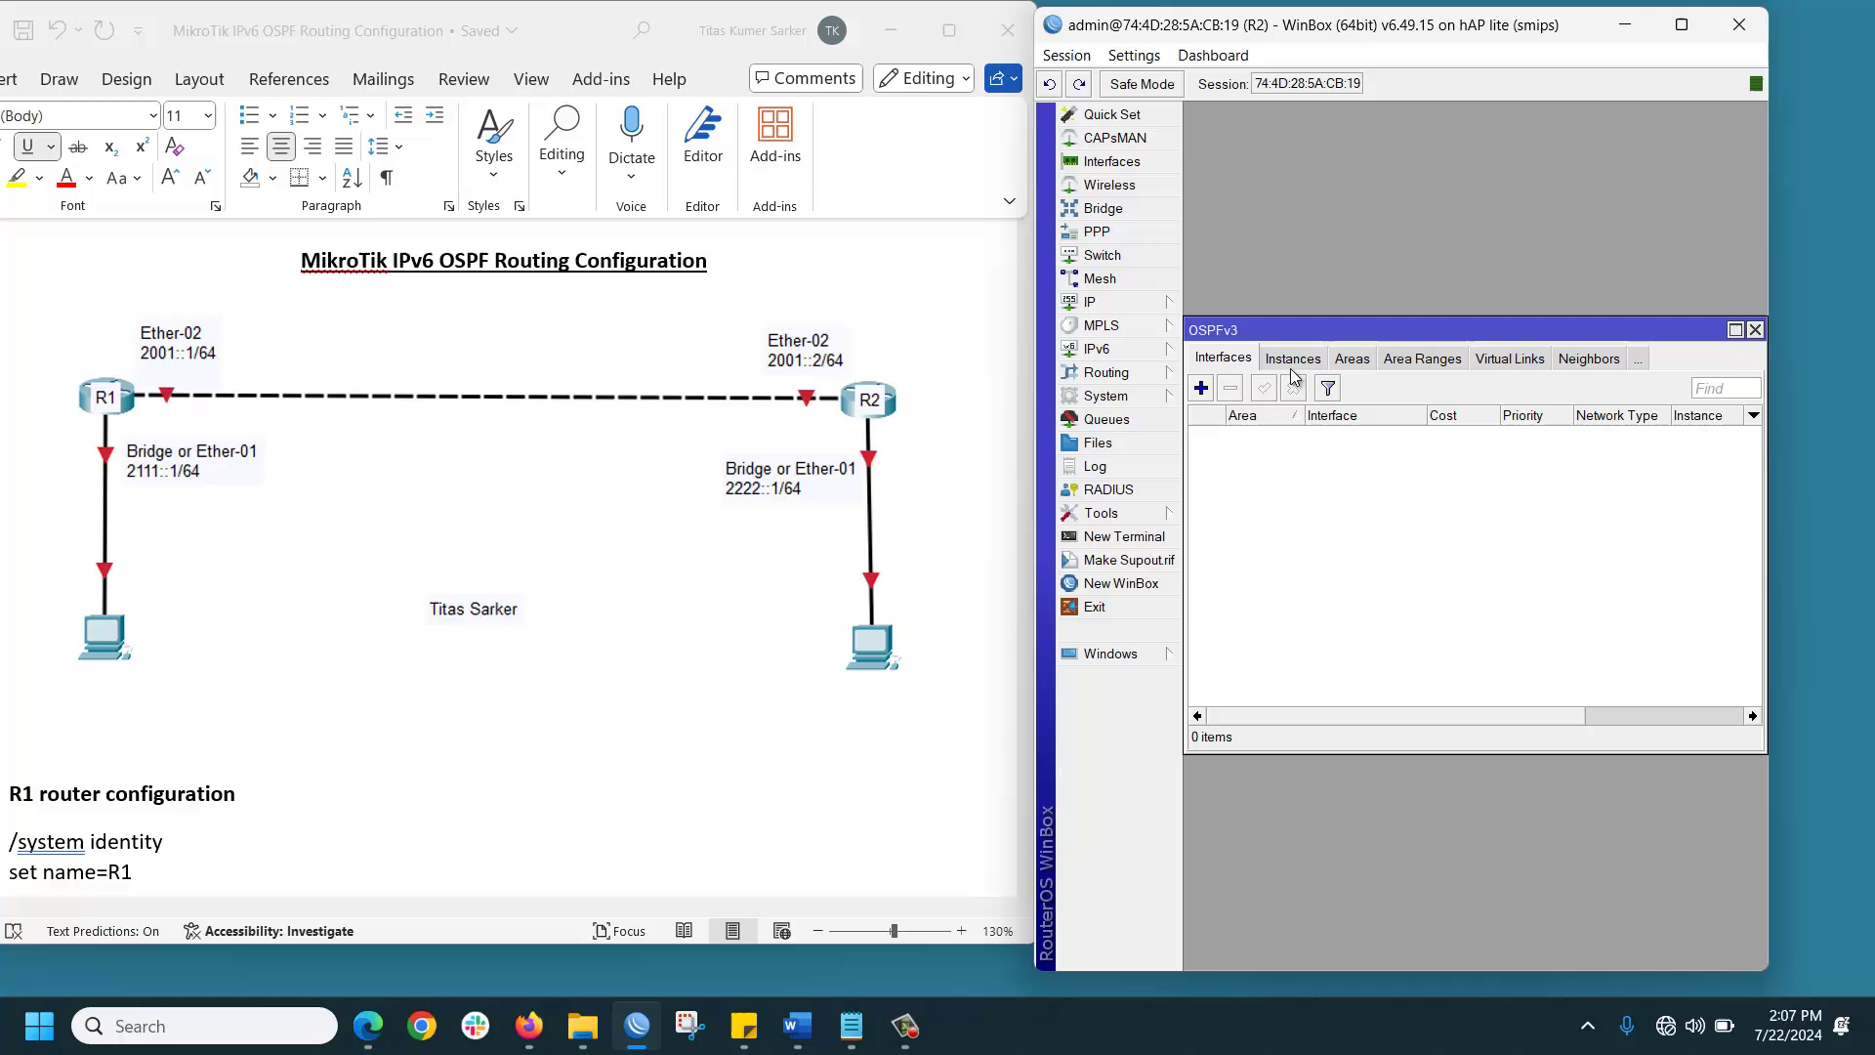
click(1293, 358)
double_click(1293, 431)
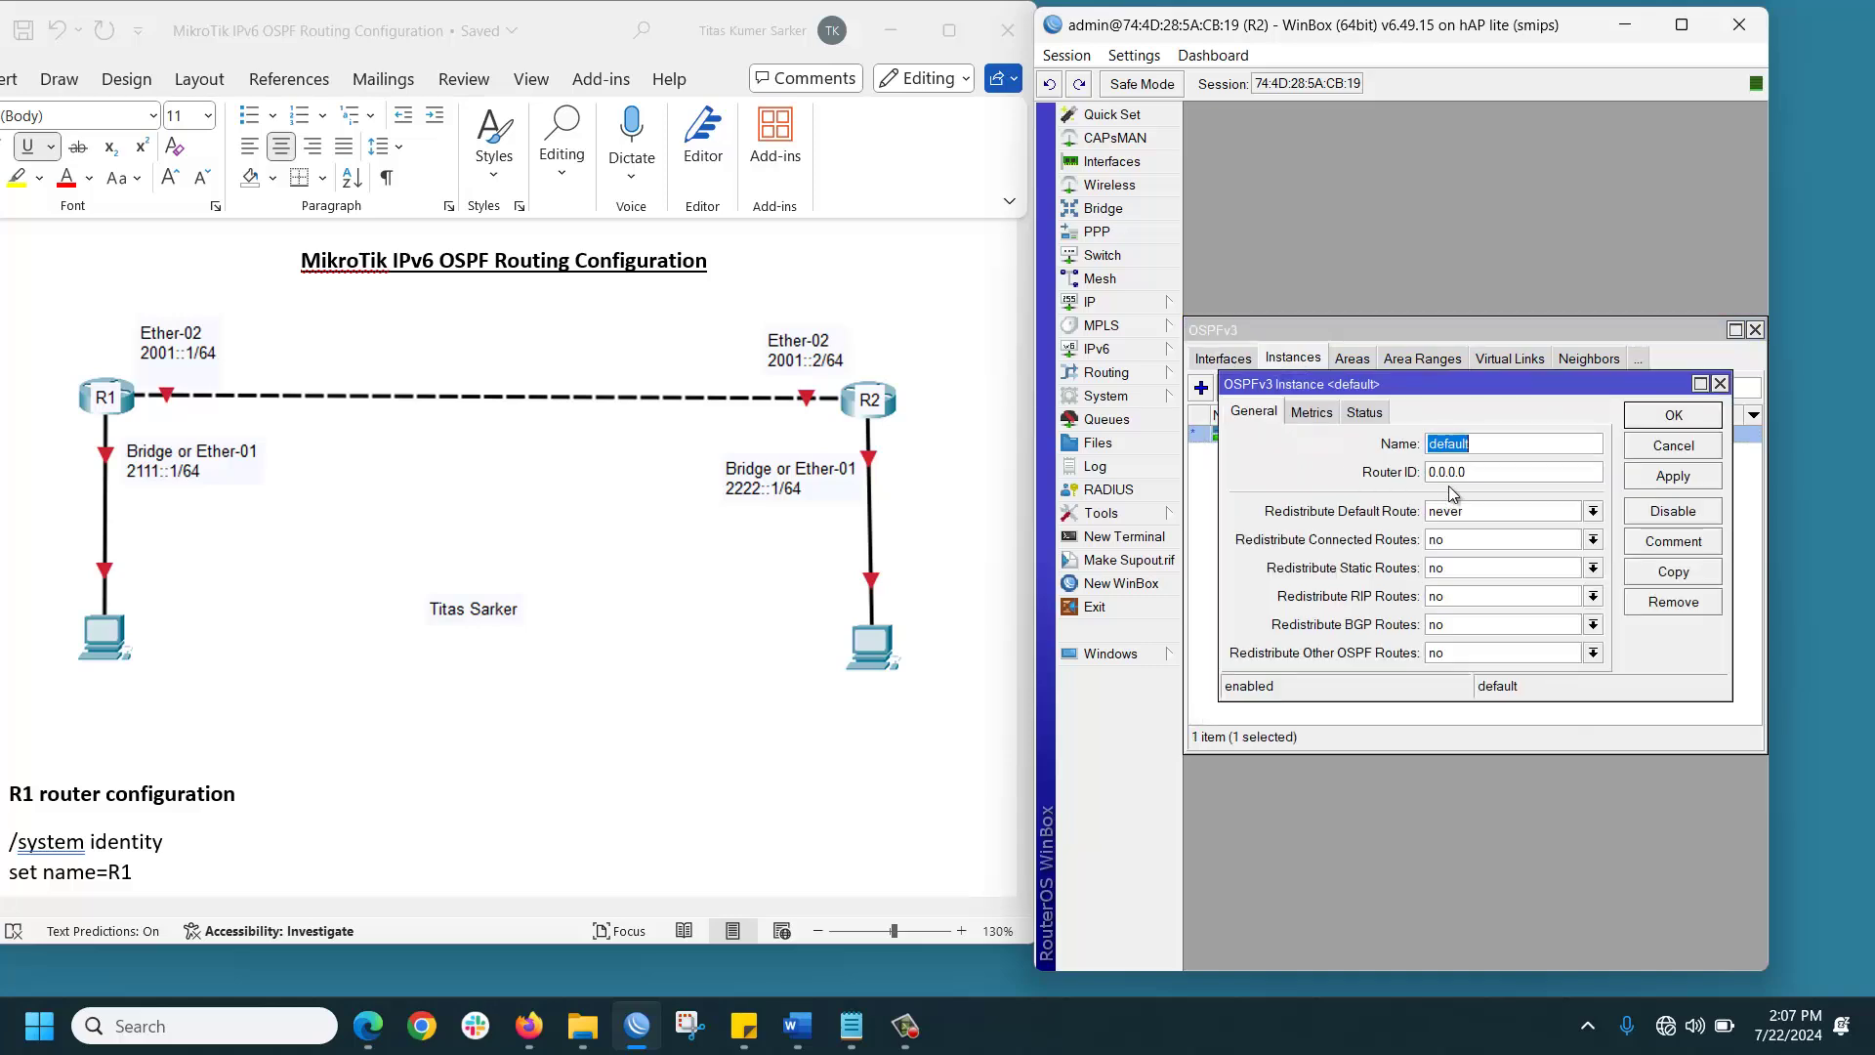
key(Tab)
text(2.2.2.2)
click(1658, 477)
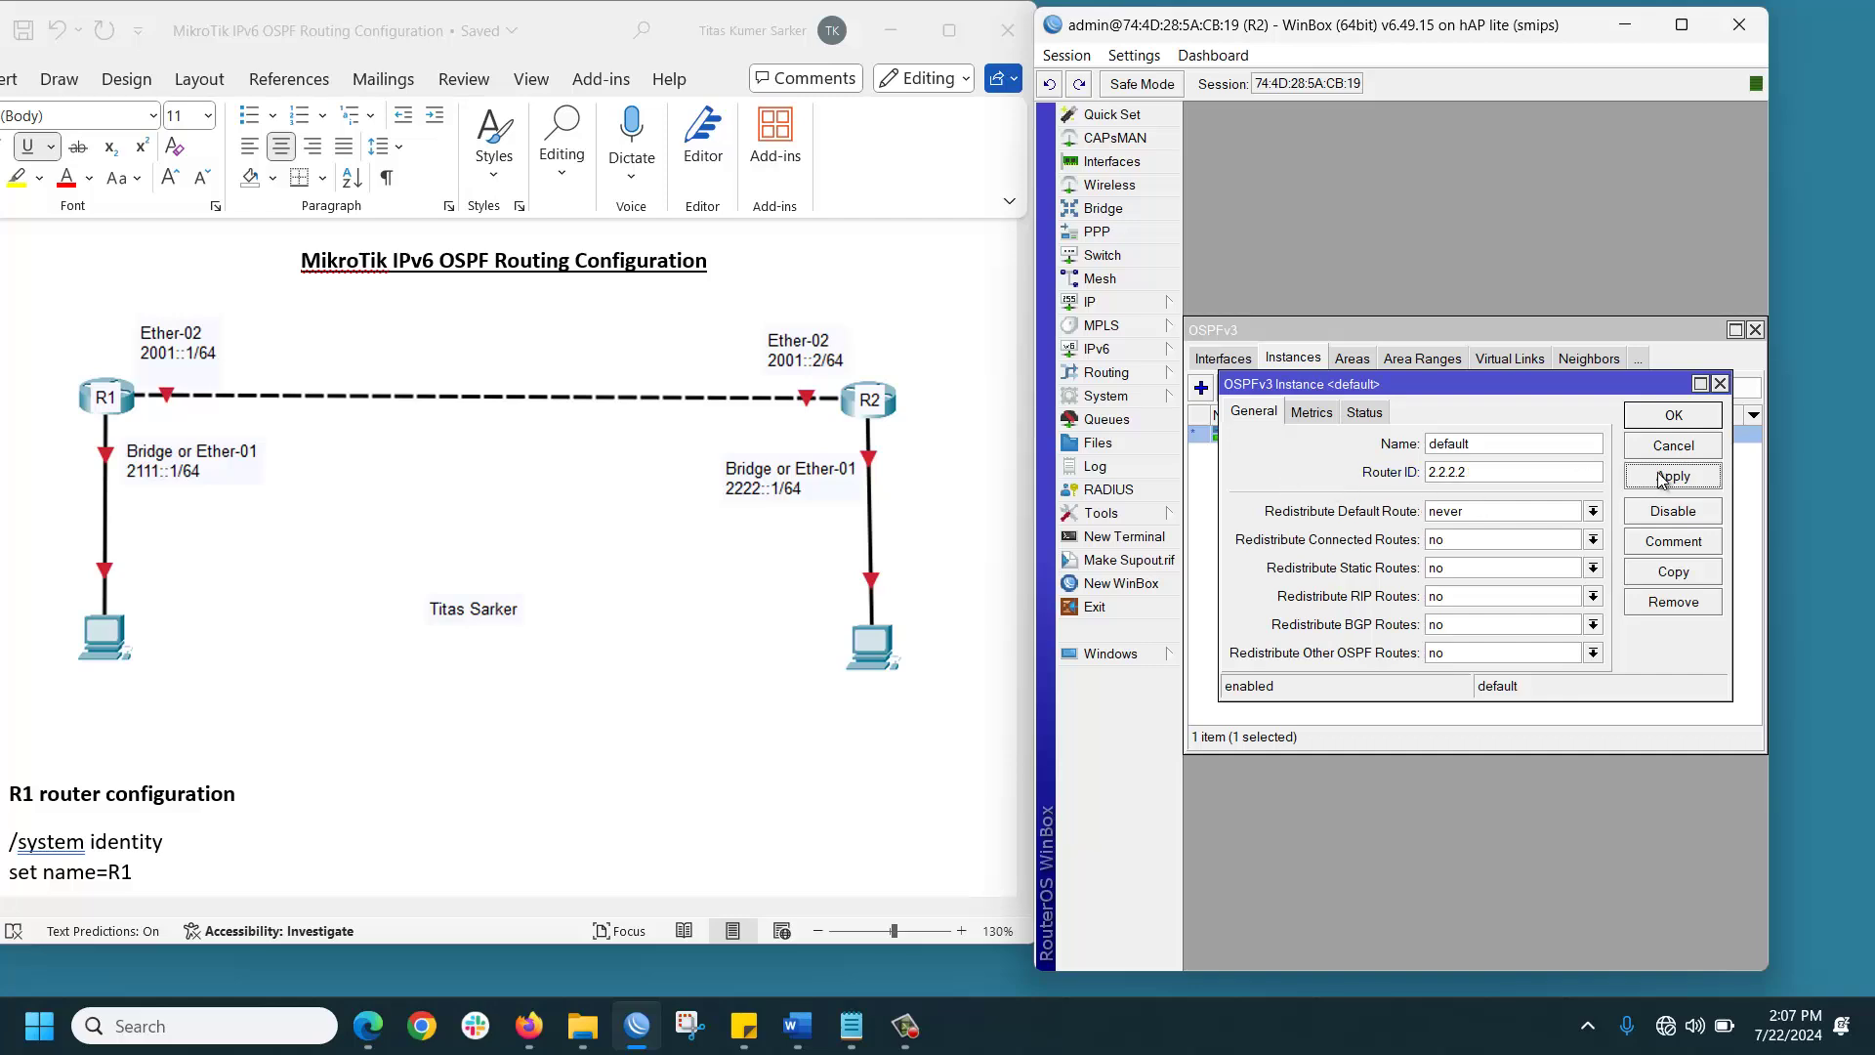
click(1680, 418)
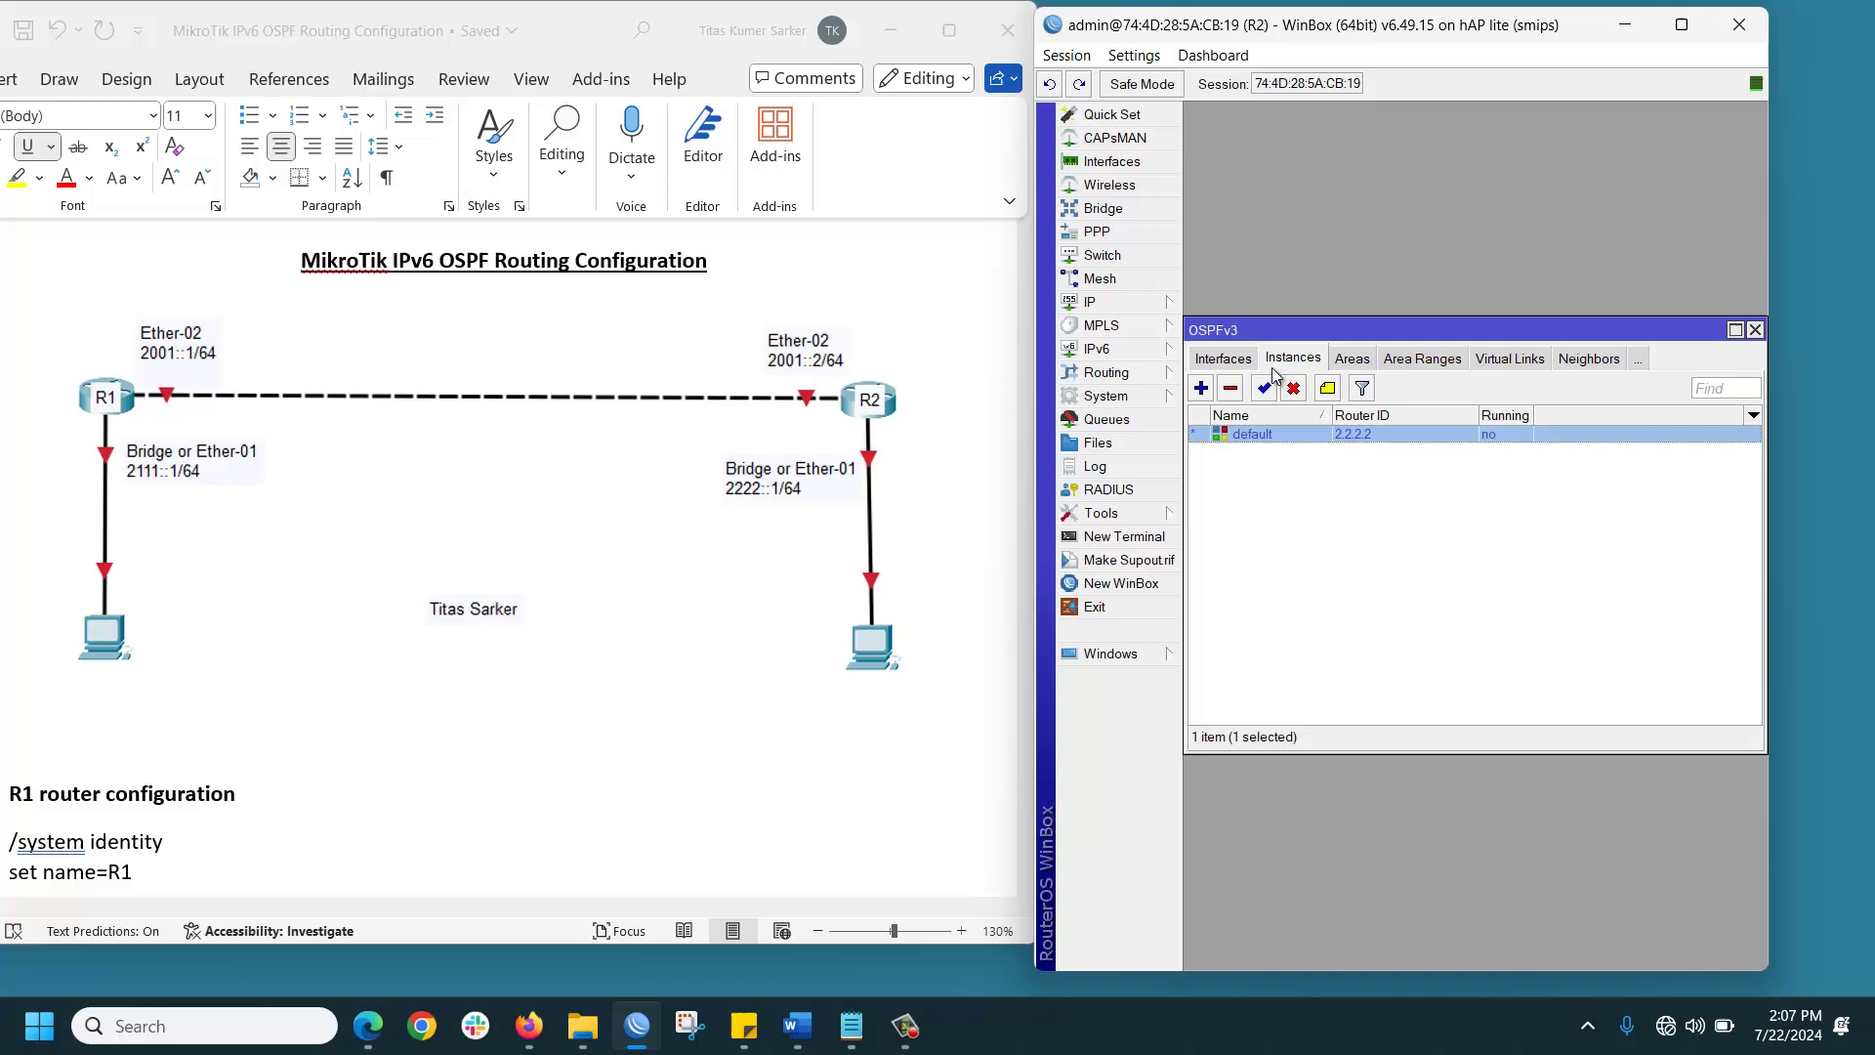
click(1227, 360)
Step: Add OSPFv3 interface entries for ether1 and ether2 in the backbone area on R2
click(1201, 388)
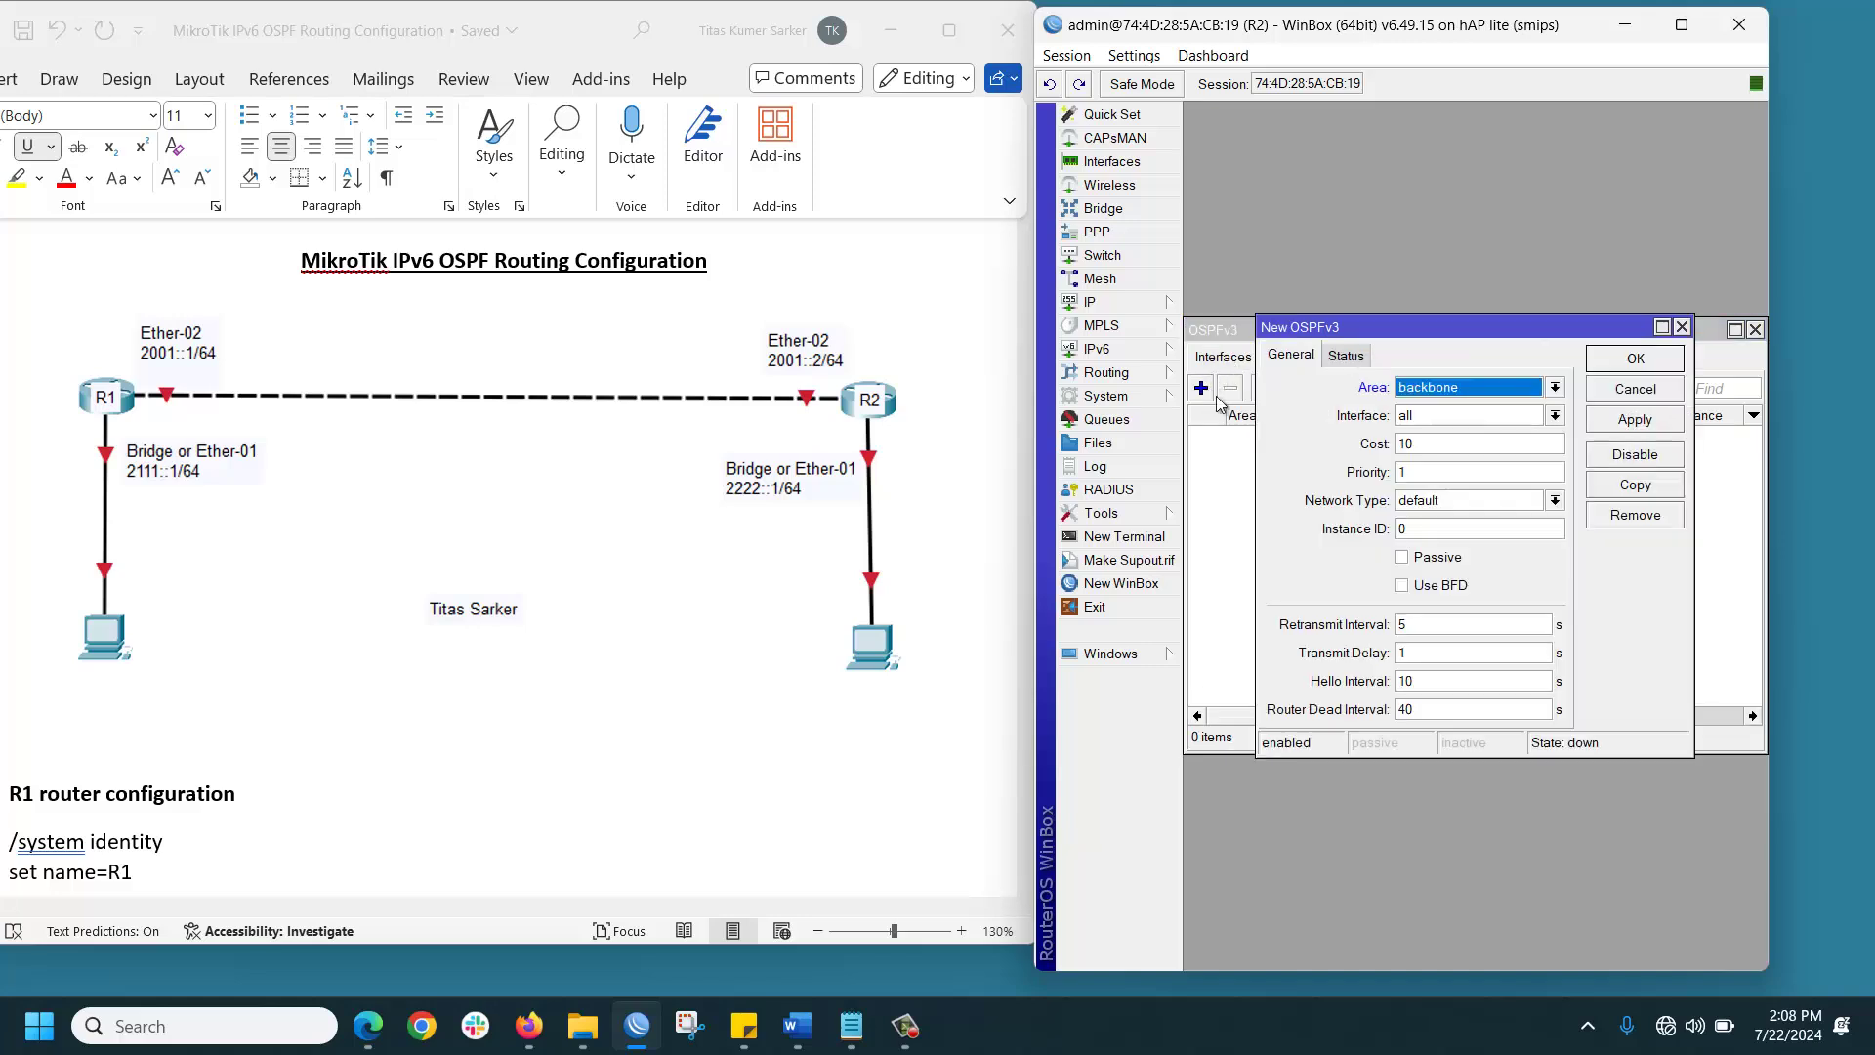
click(1449, 419)
click(1449, 451)
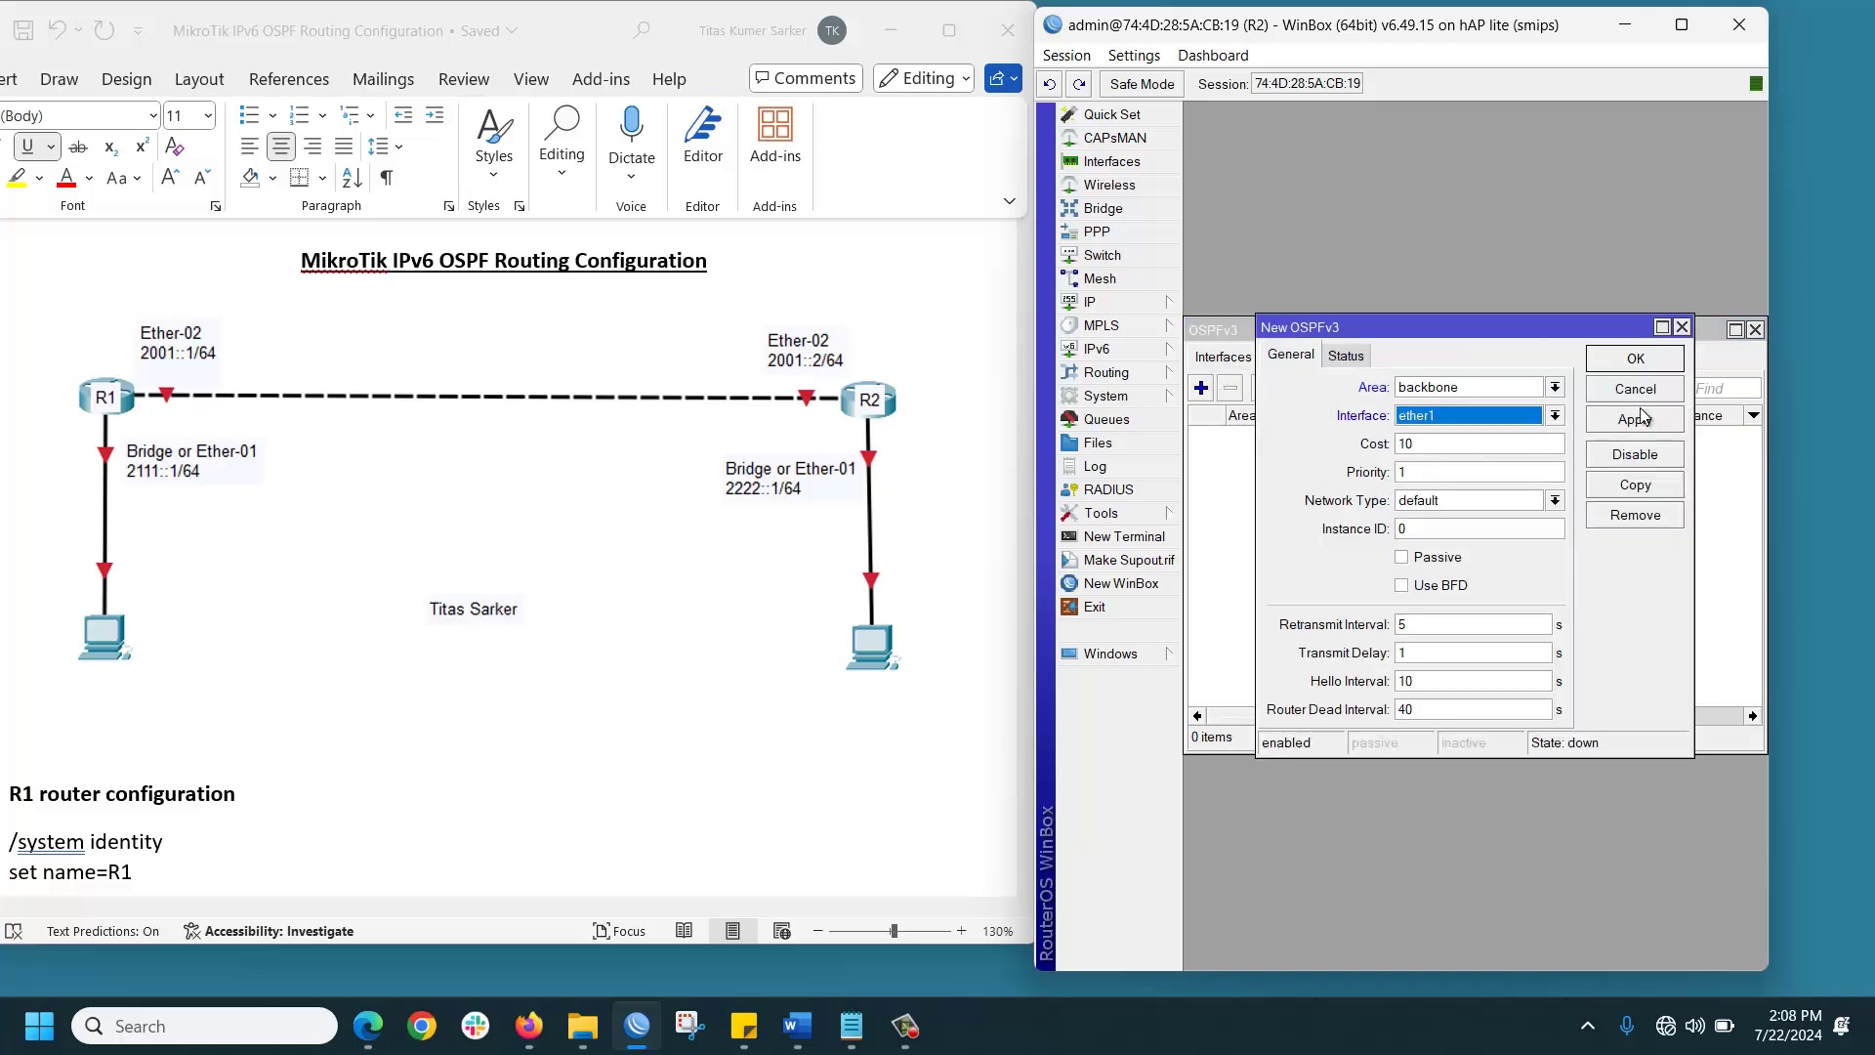
click(1637, 417)
click(1645, 359)
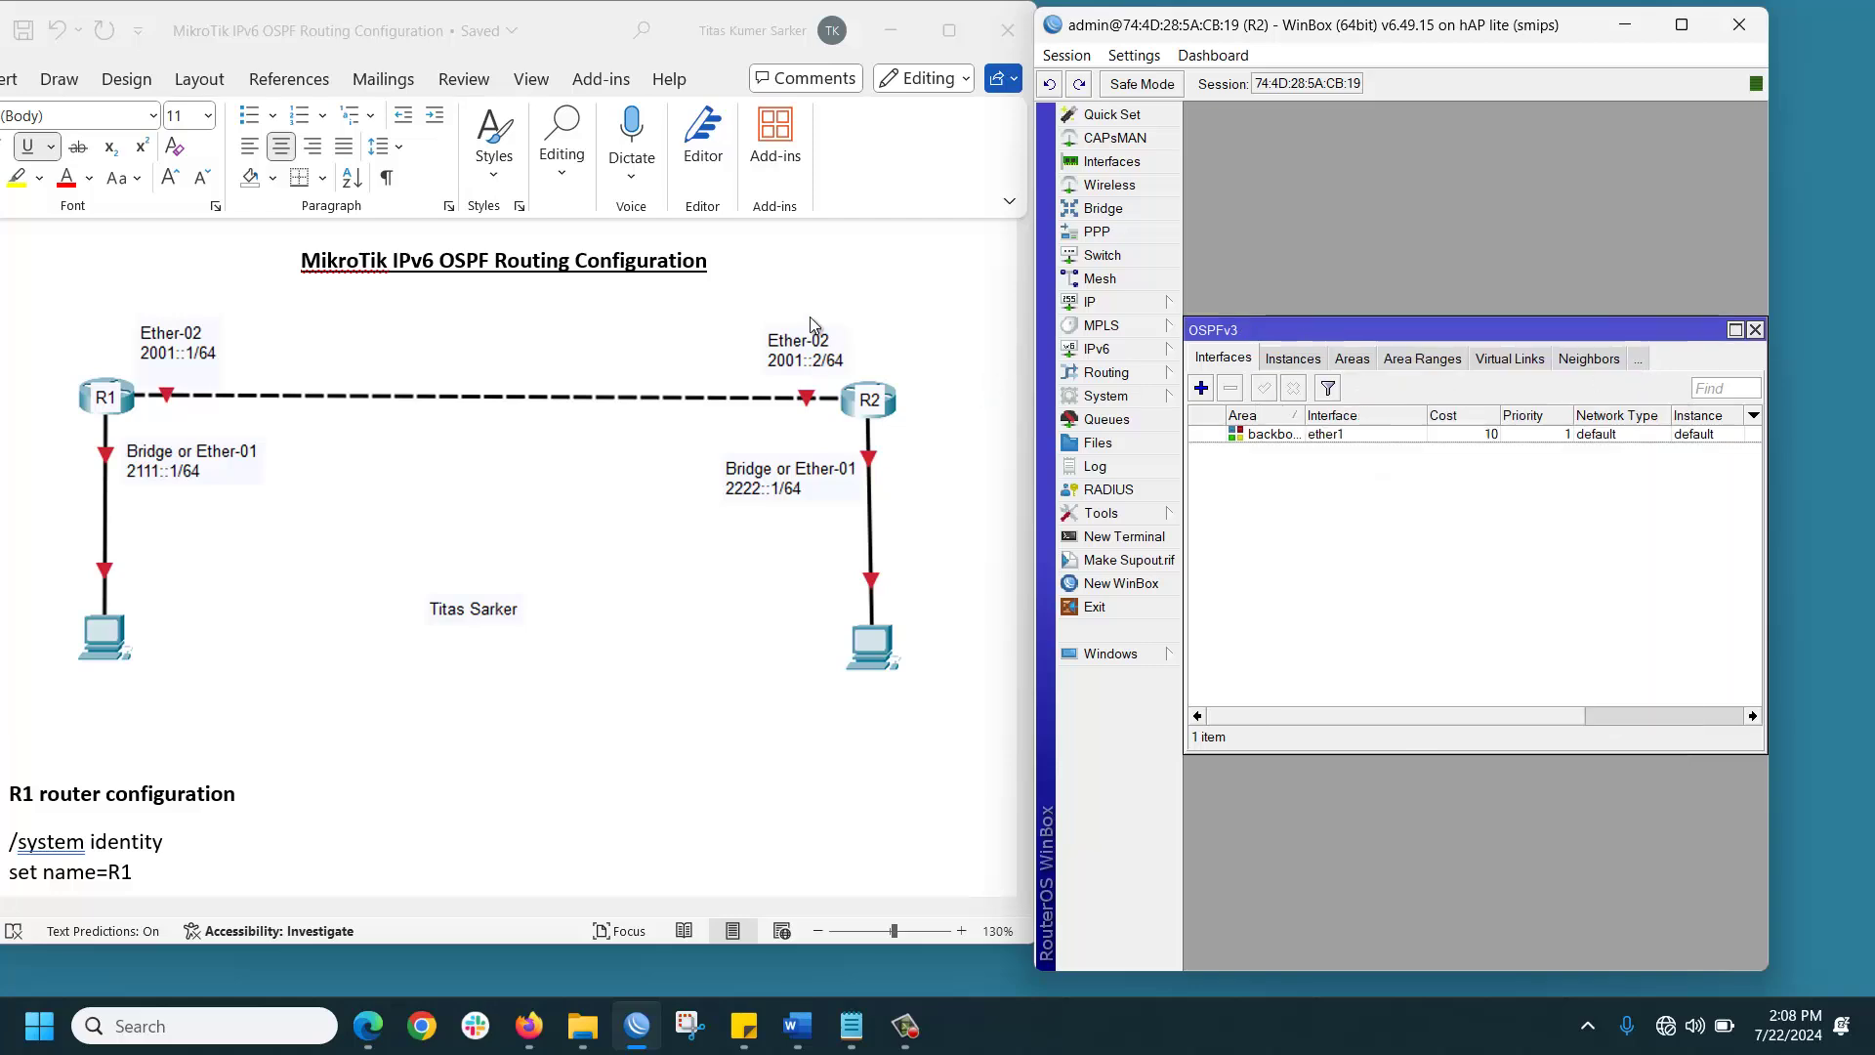
click(1201, 388)
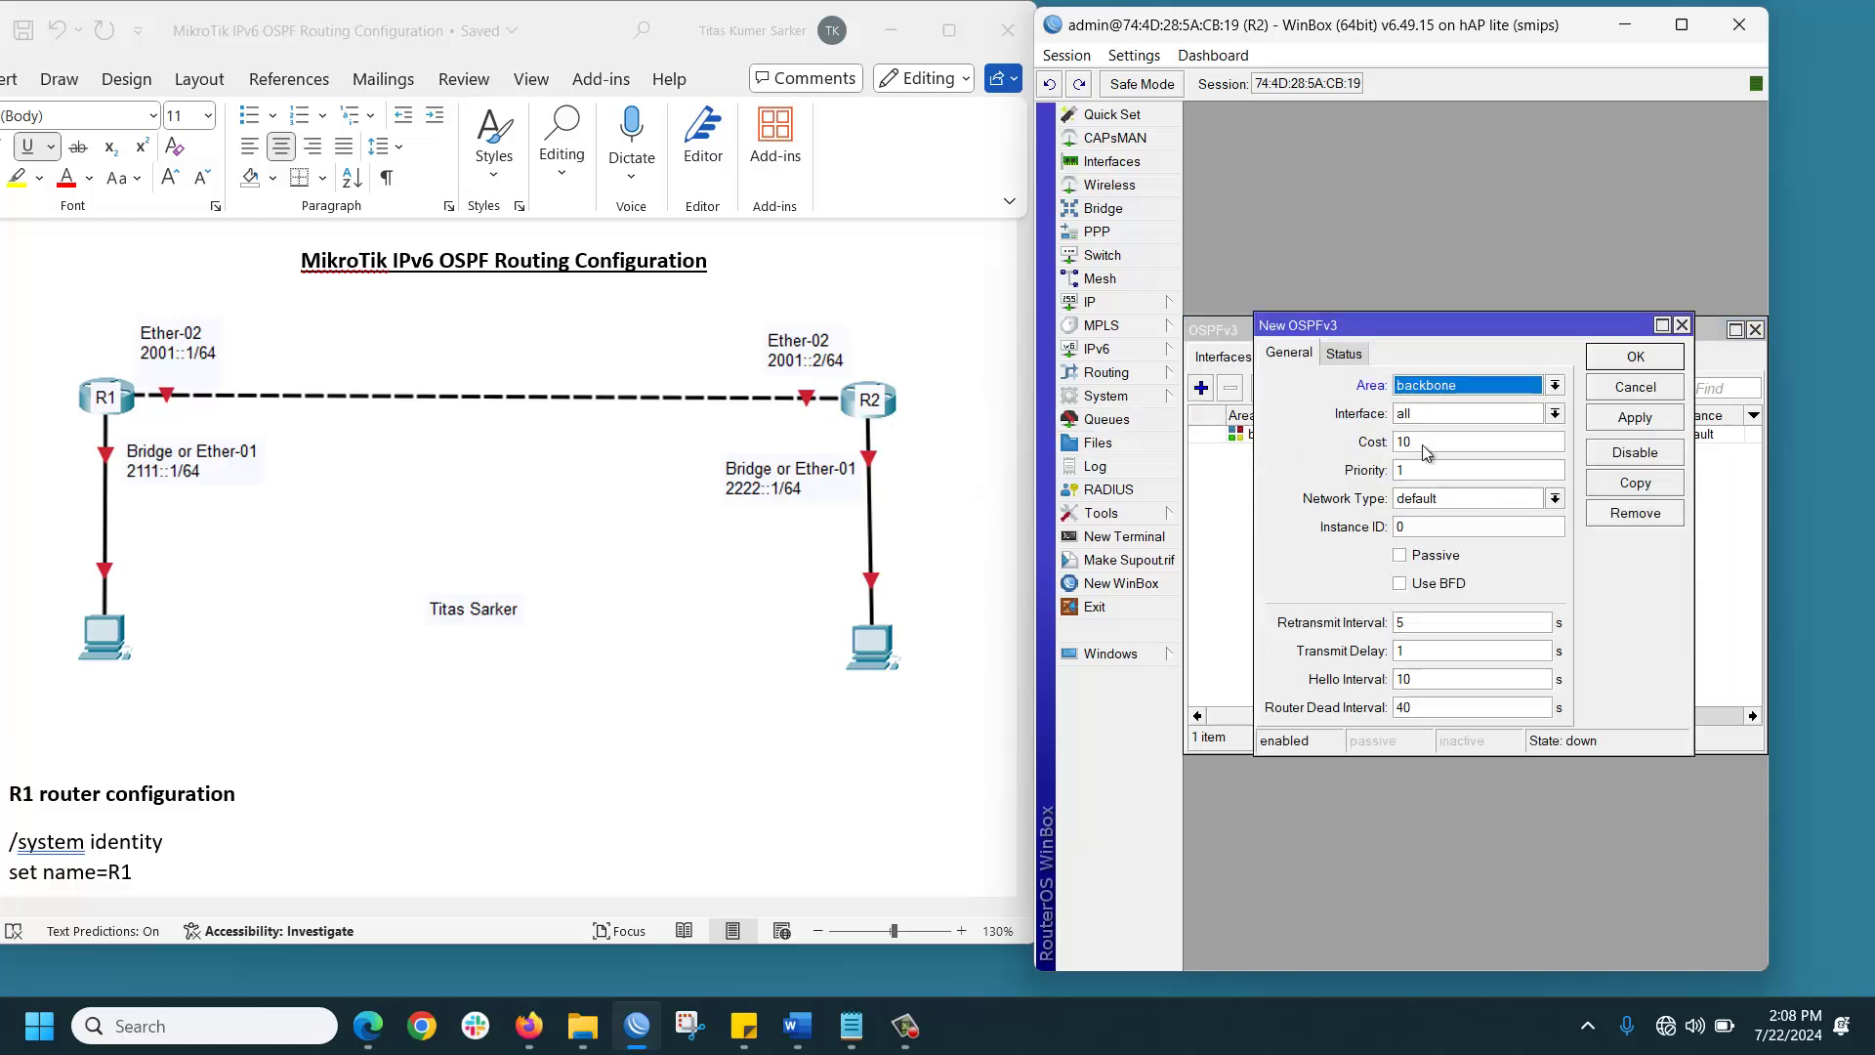
click(1510, 412)
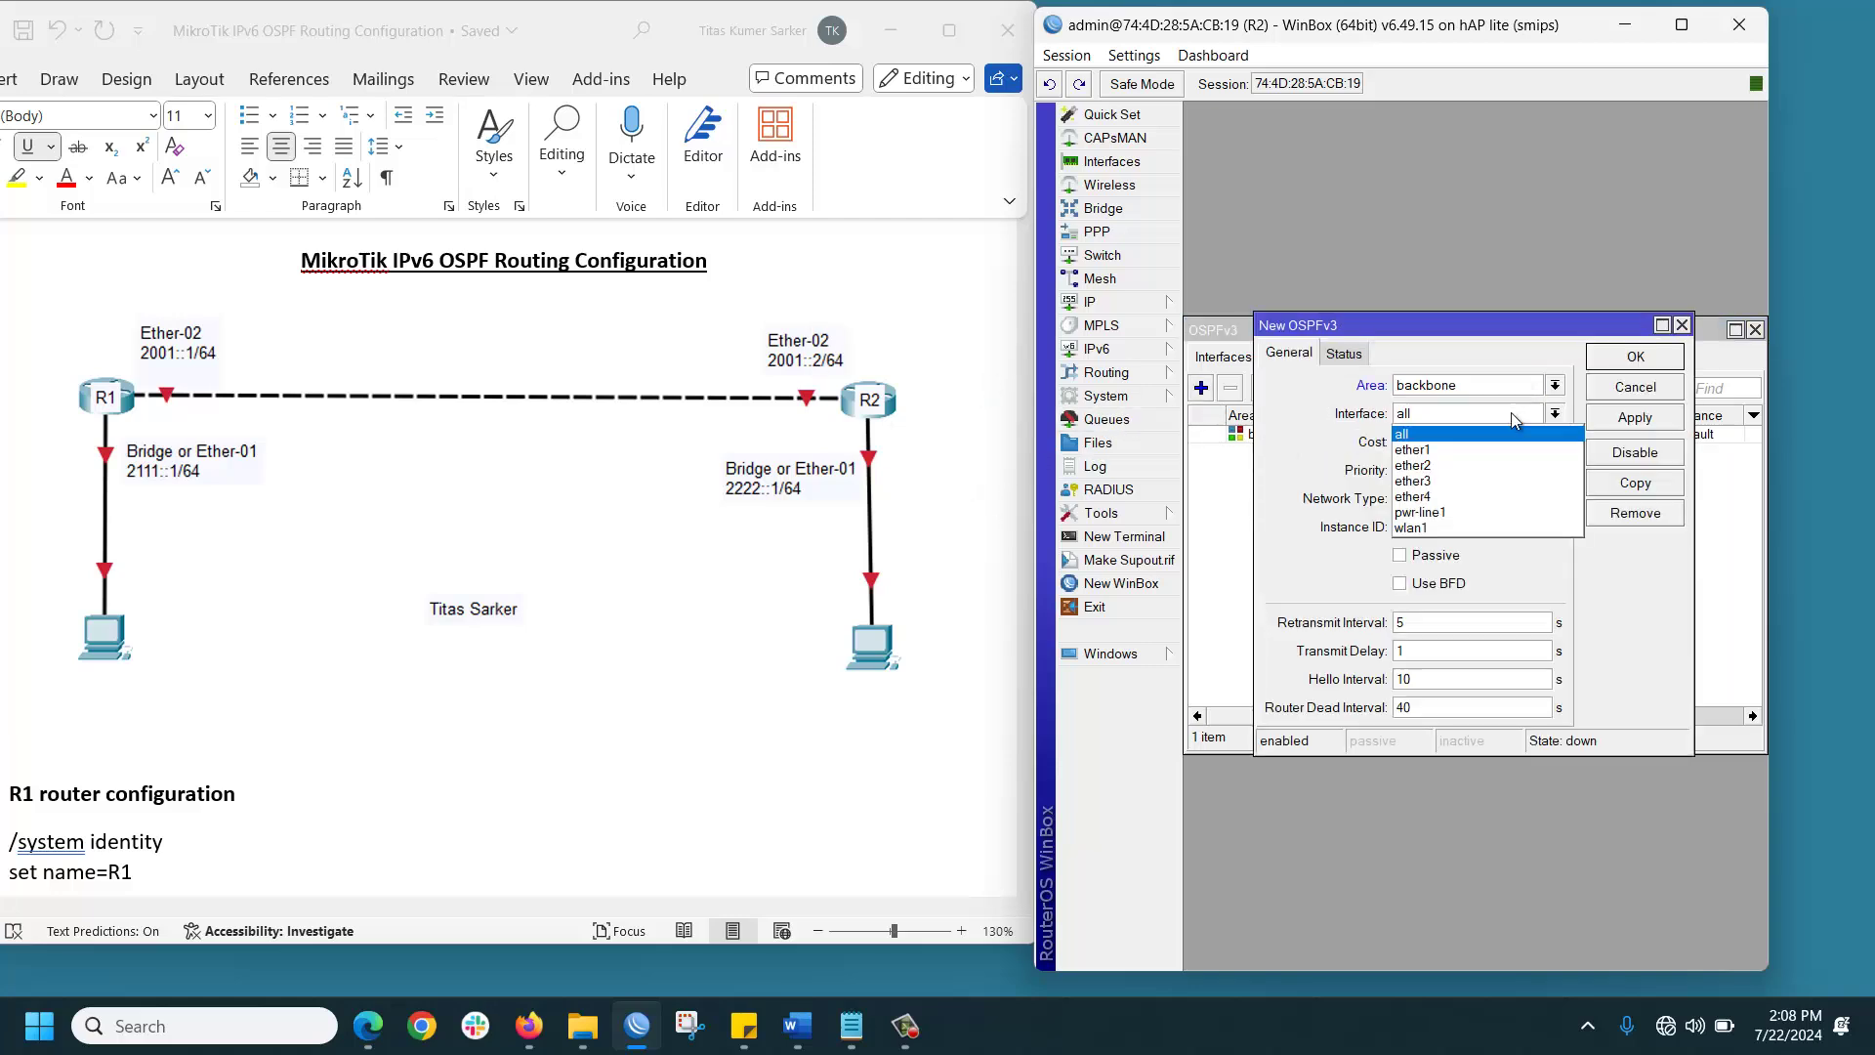
click(1470, 466)
click(1629, 428)
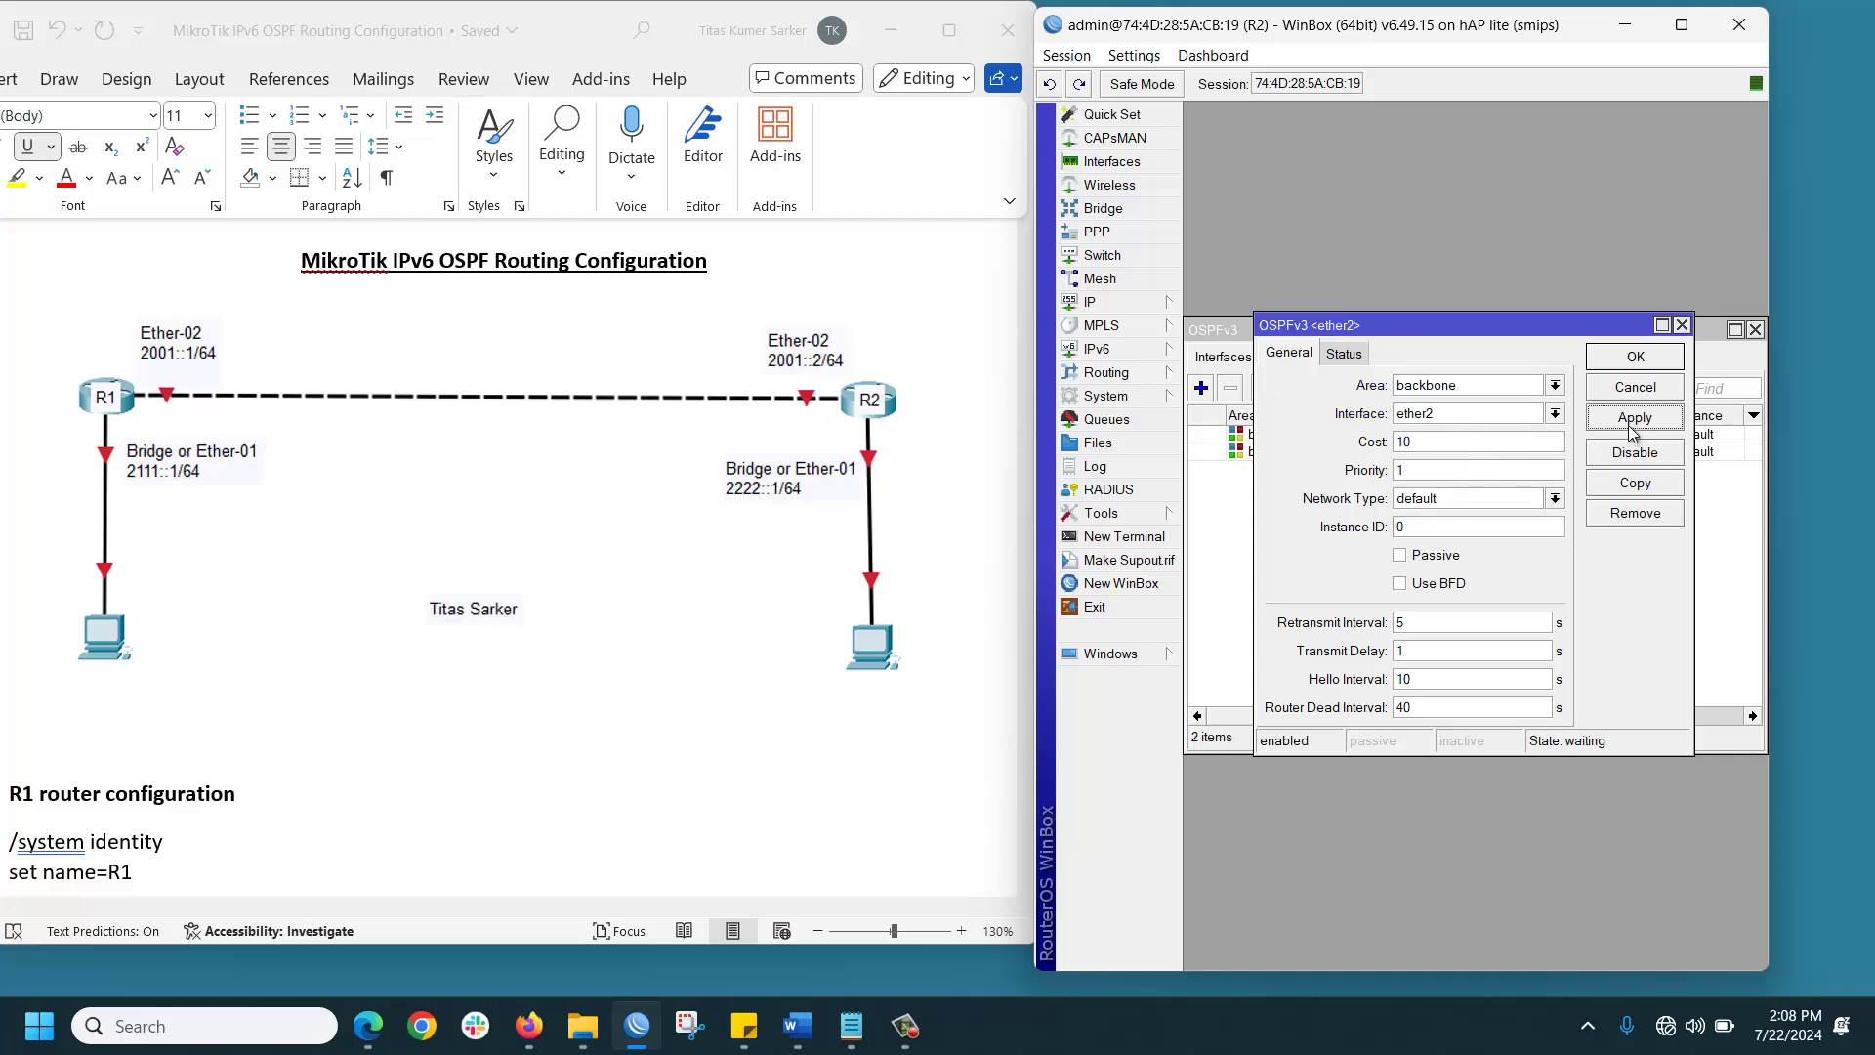
click(1623, 357)
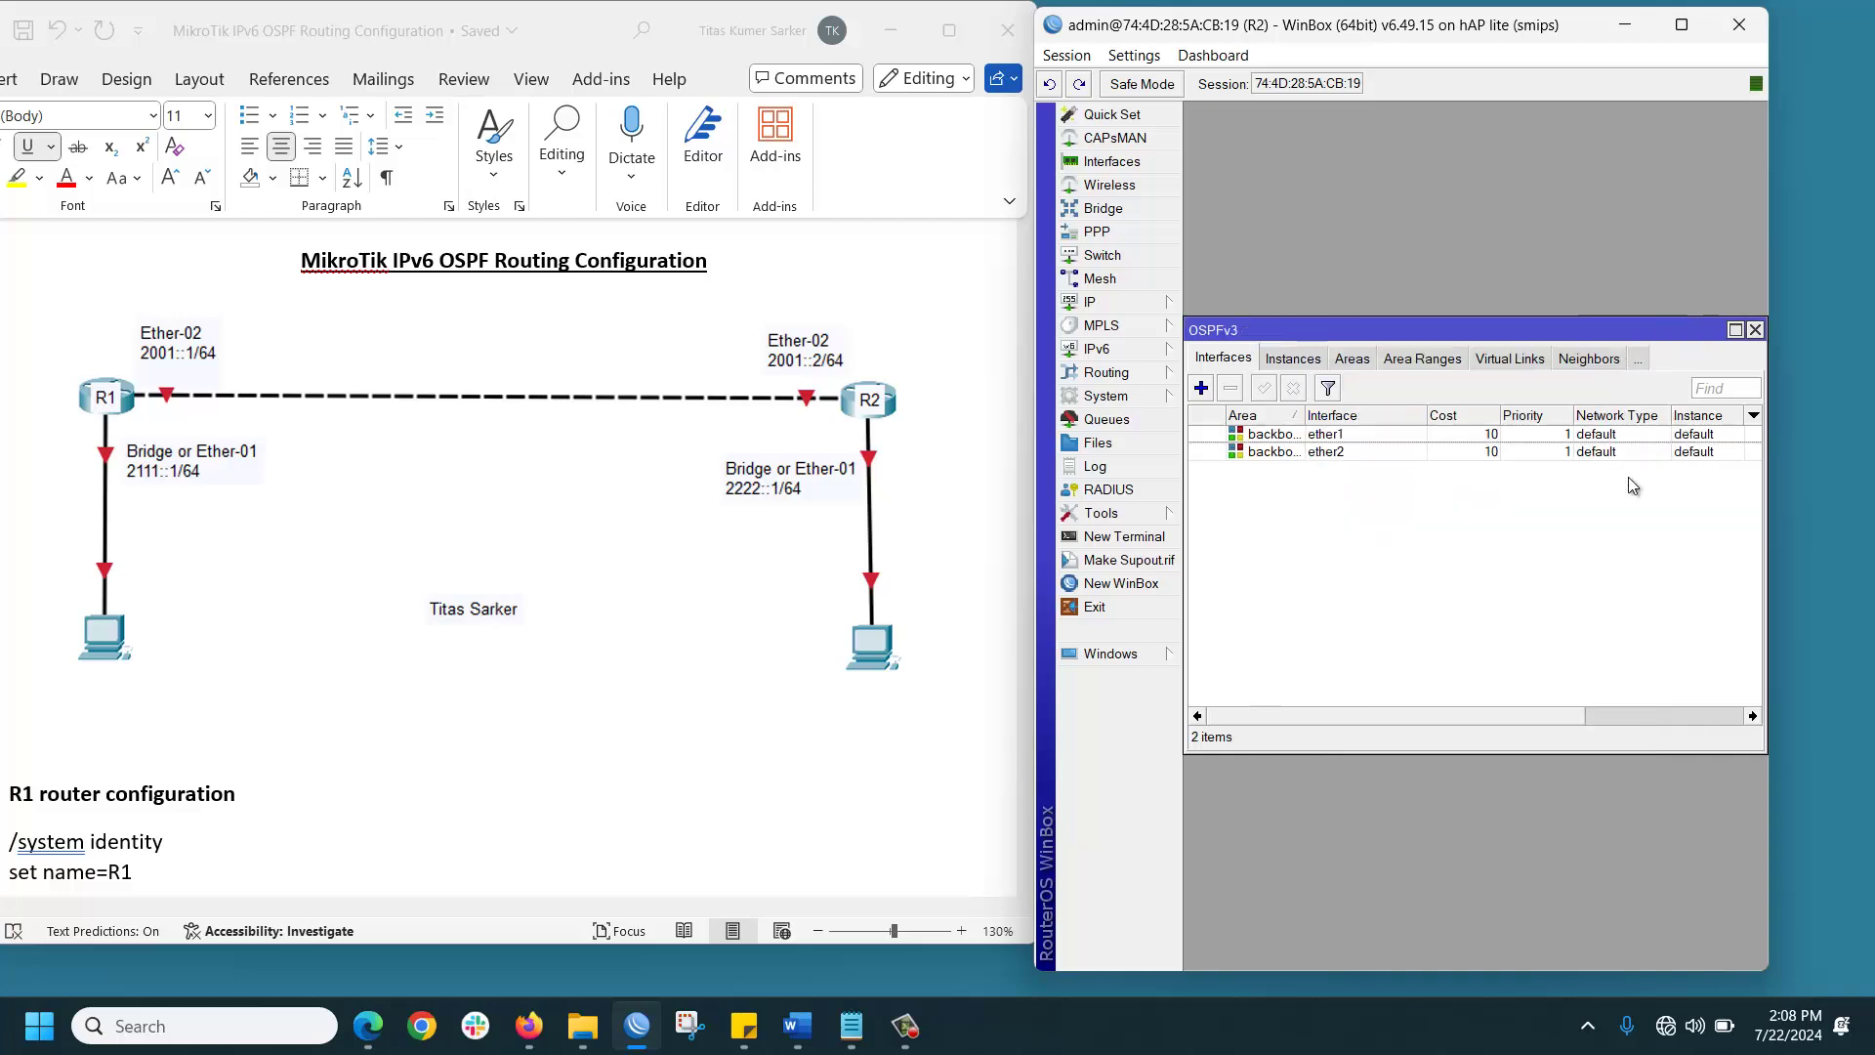
Step: Open R2's IPv6 route list to see the OSPF-learned 2111::/64 route
drag(1518, 325, 1606, 518)
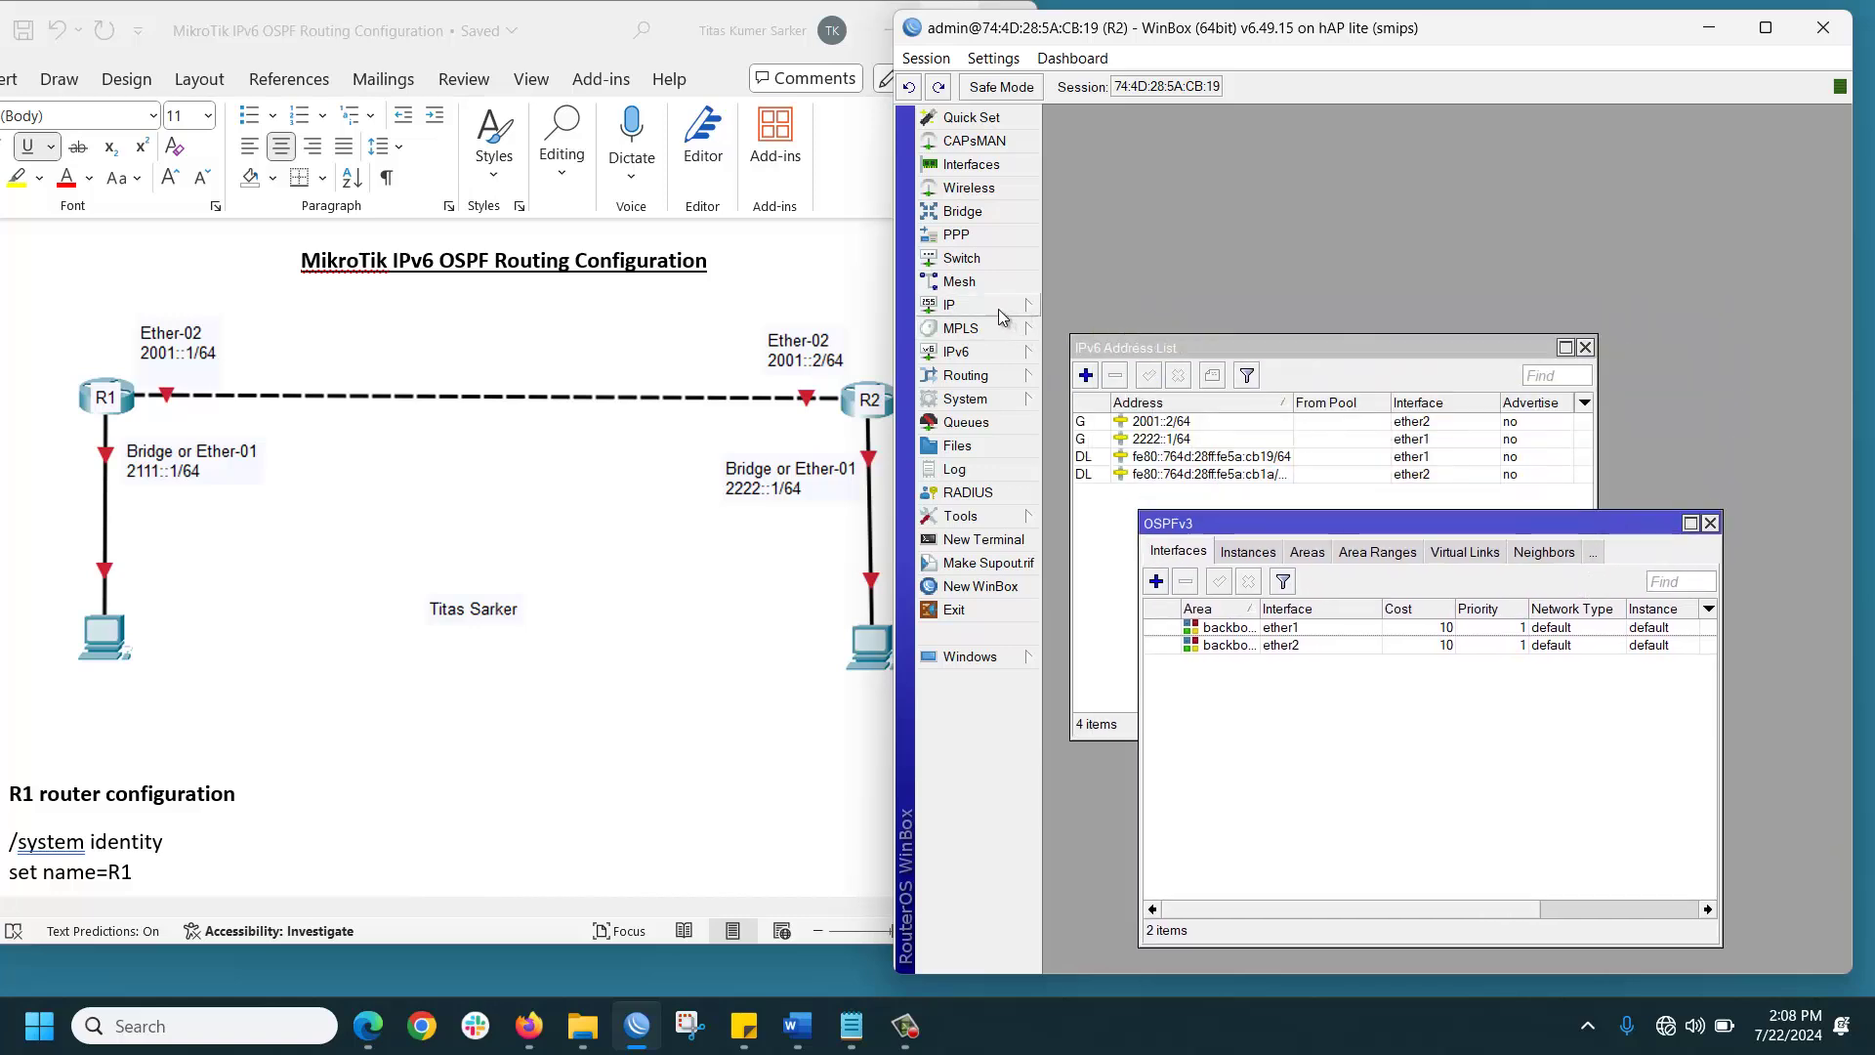
click(987, 377)
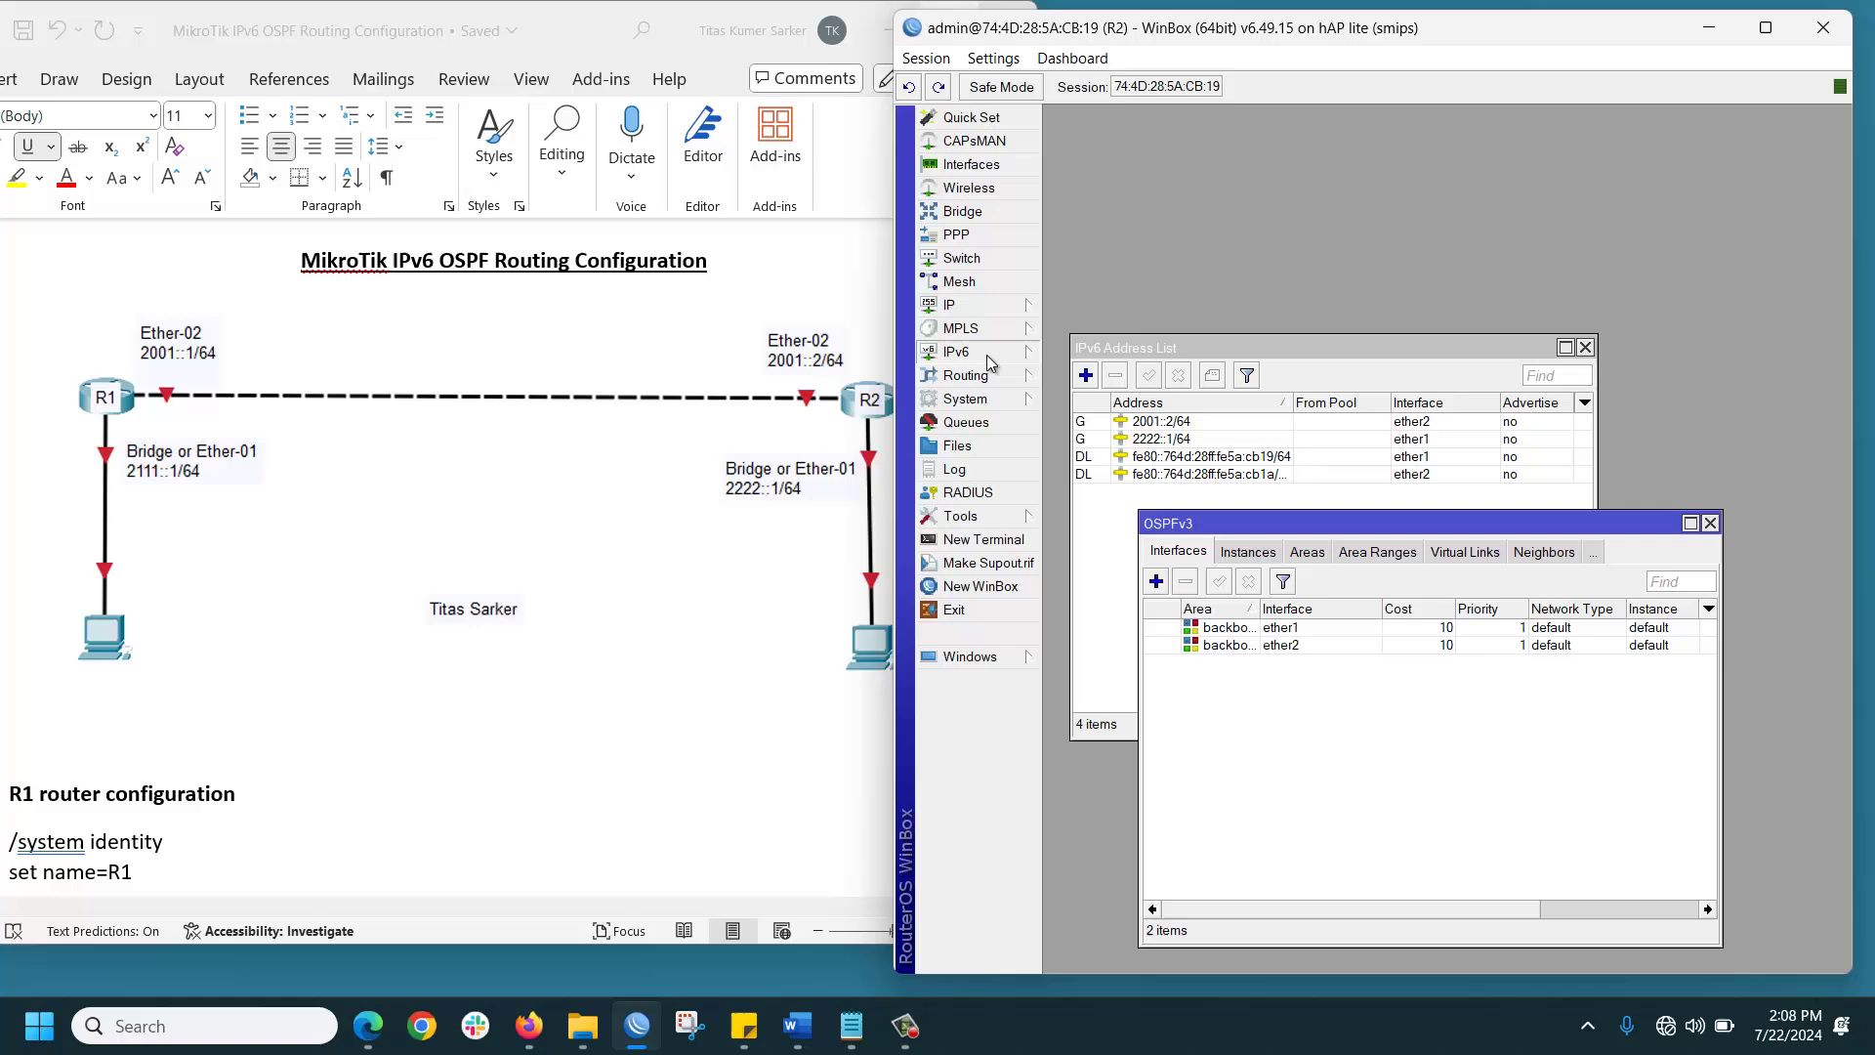
mouse_move(986, 353)
click(1107, 543)
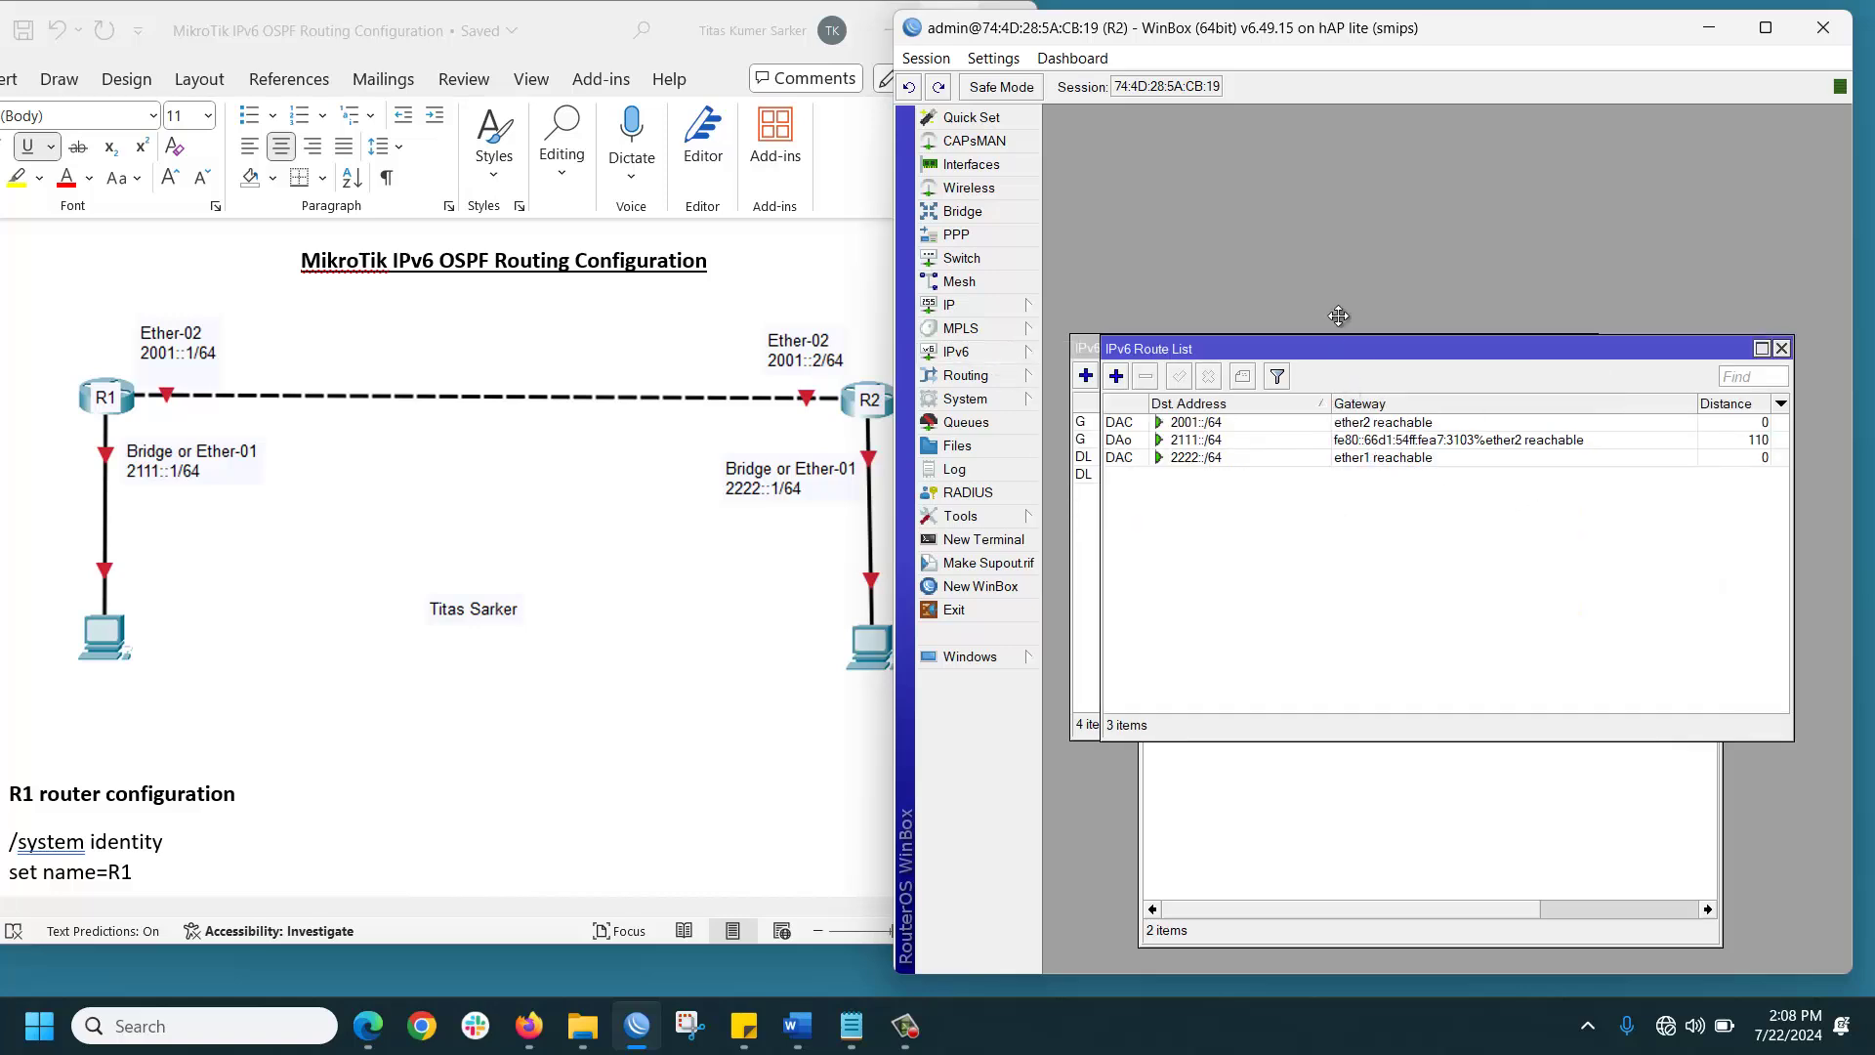
drag(1343, 347, 1295, 126)
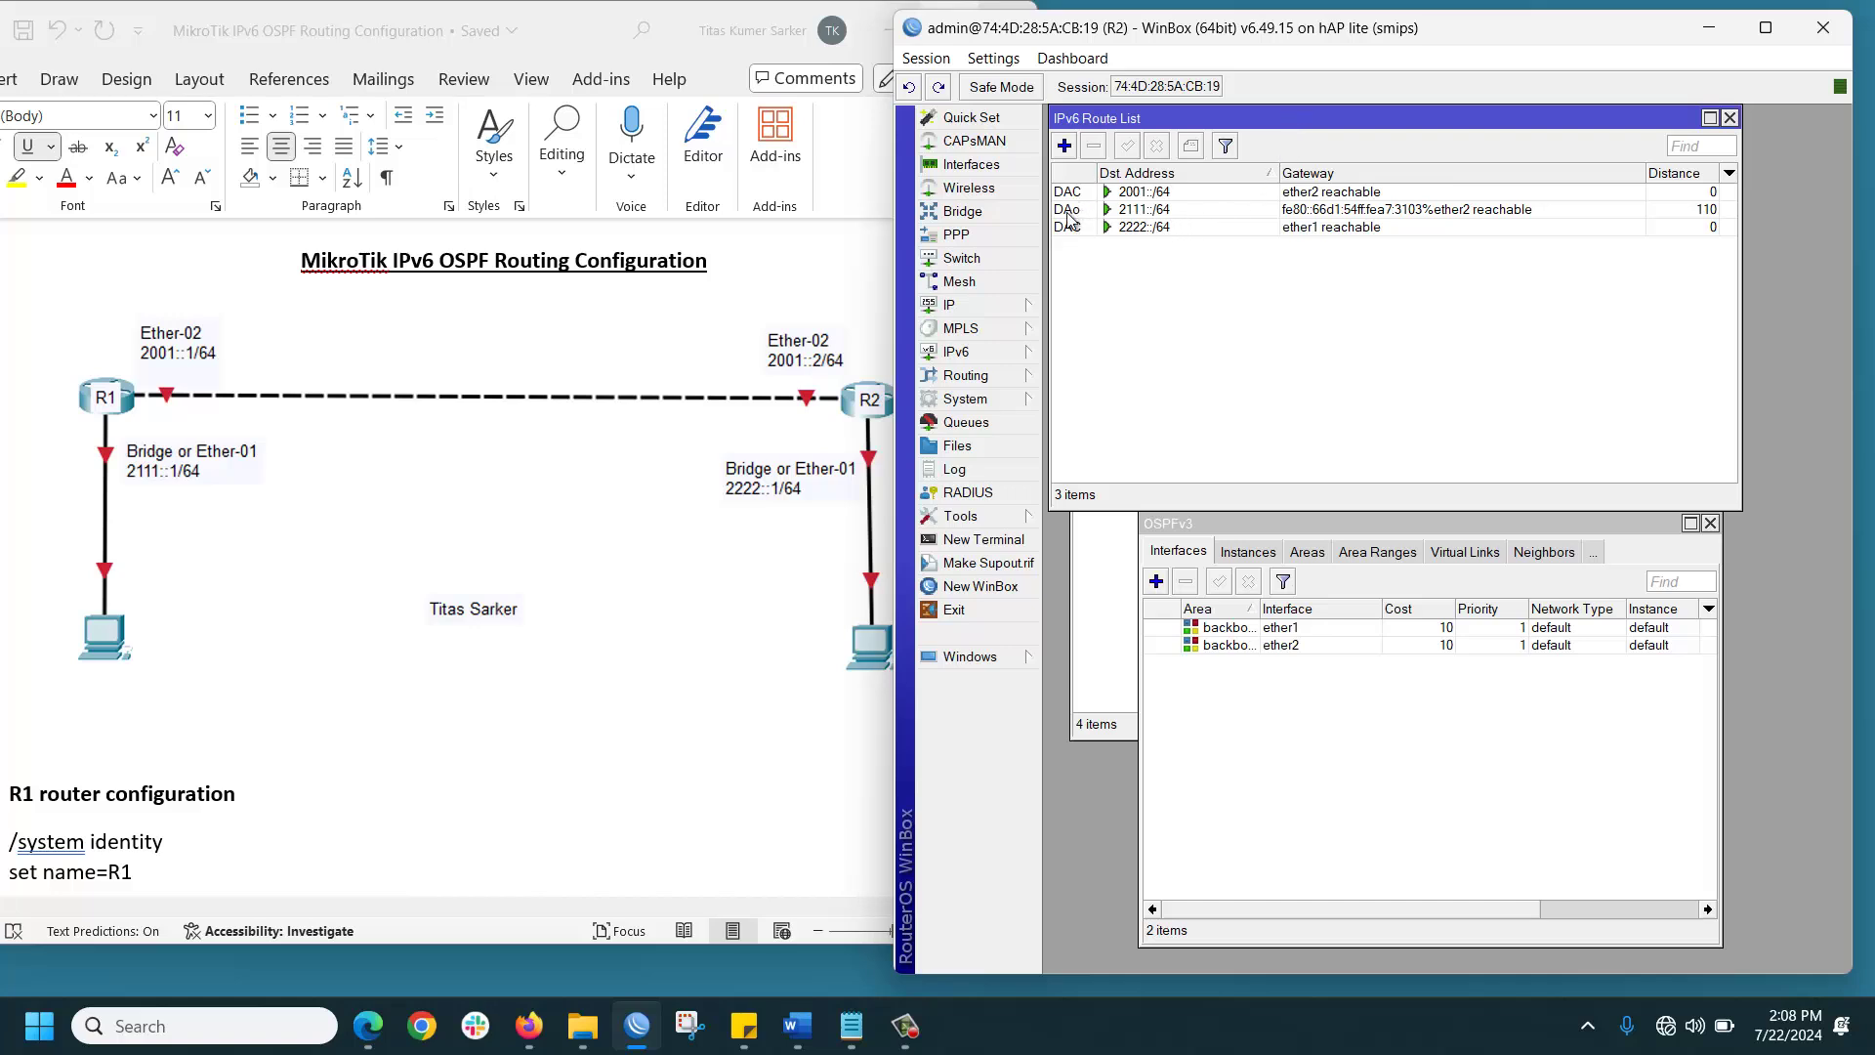
mouse_move(1069, 218)
Step: Run ping 2111::1 in a new R2 terminal
click(977, 539)
text(ping )
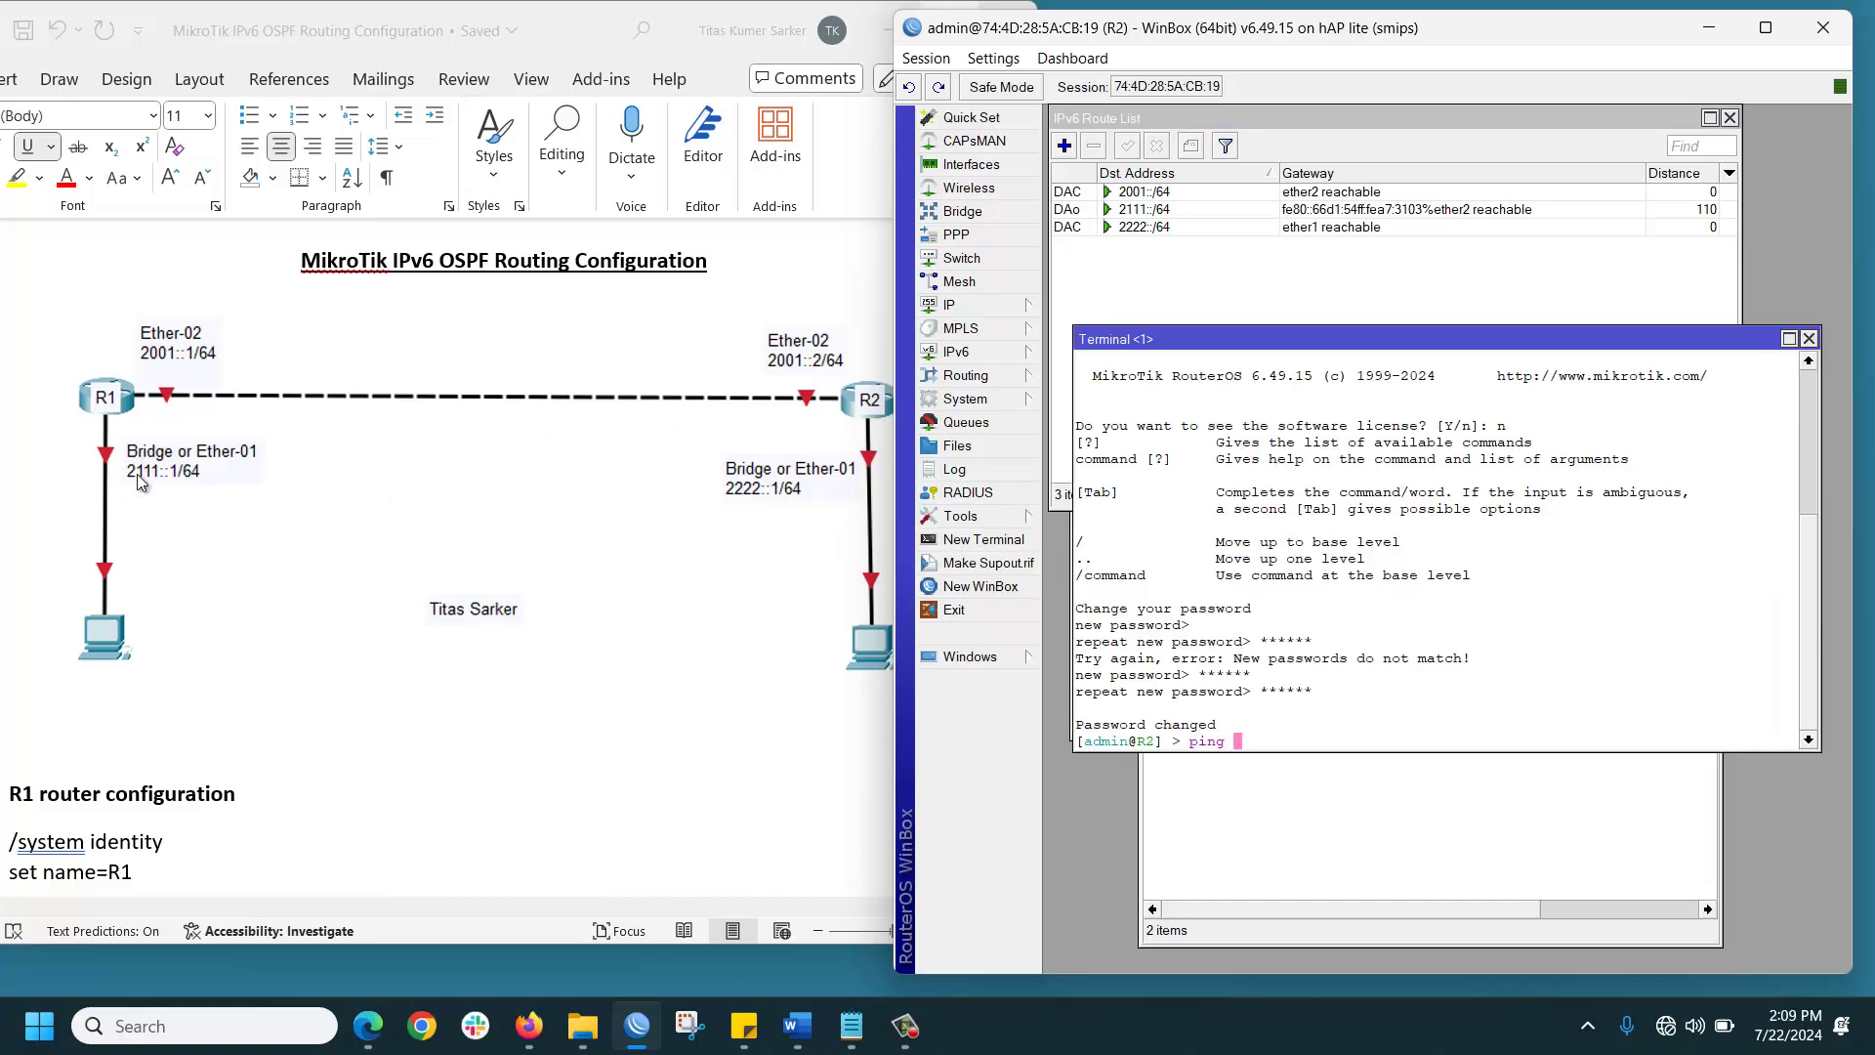
text(2111::1)
key(Return)
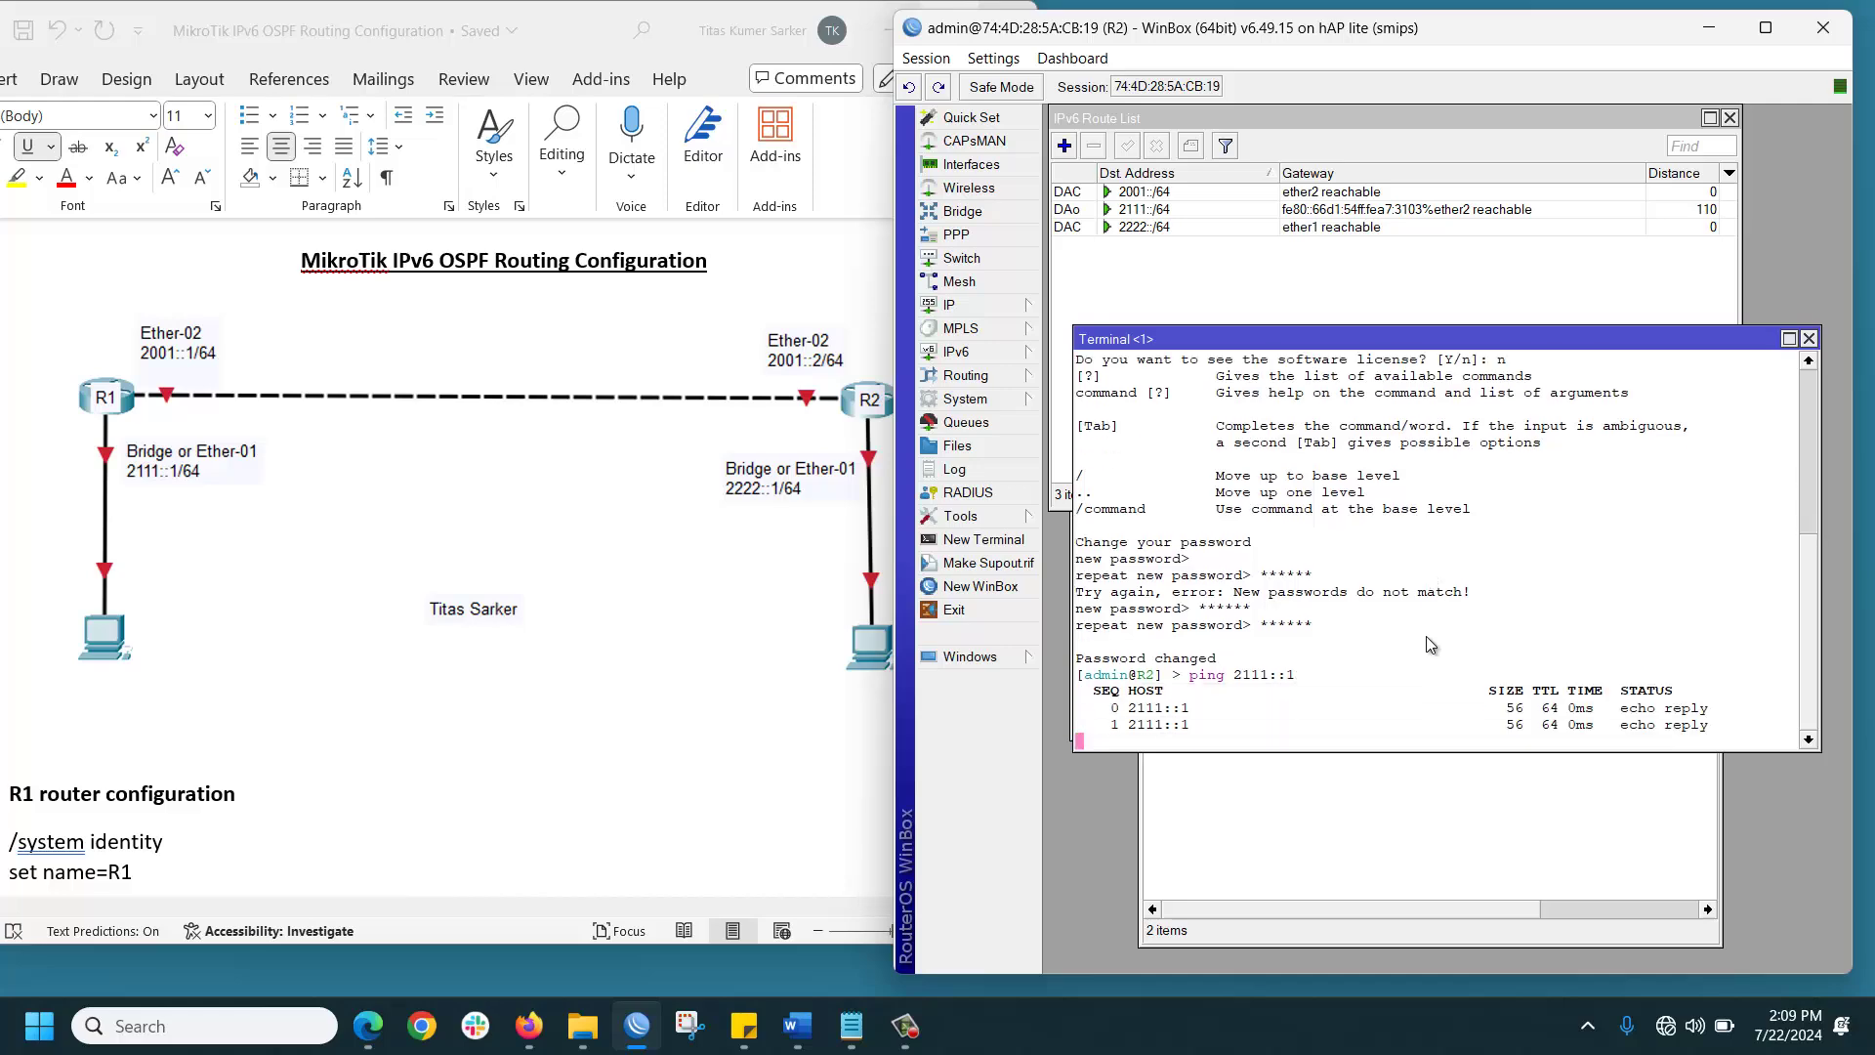